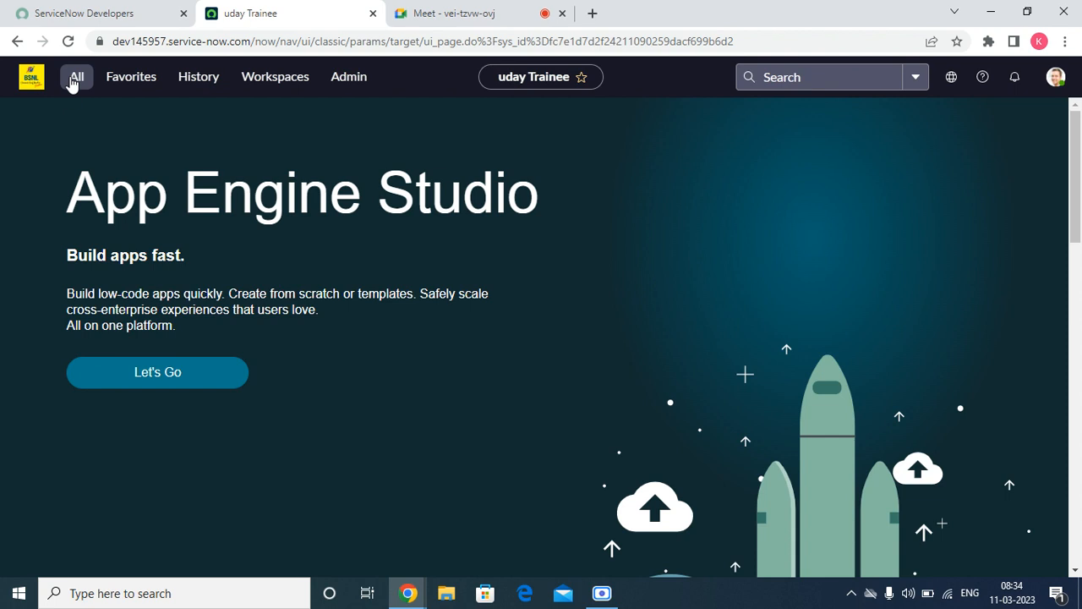
Find the Problem module in the application navigator and open a new, blank problem record.
click(74, 80)
click(113, 125)
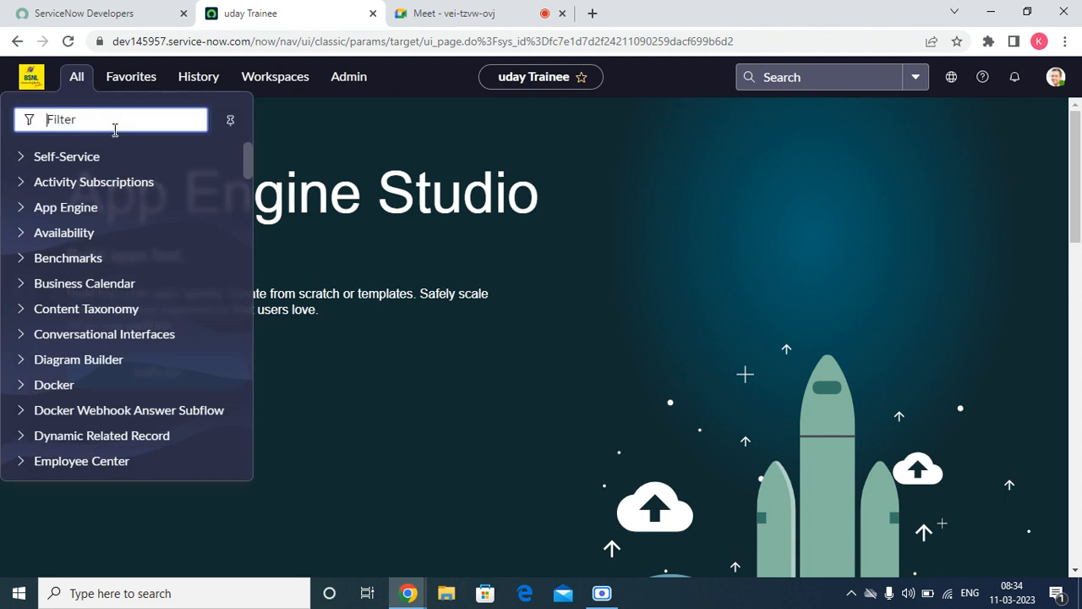
text(proble)
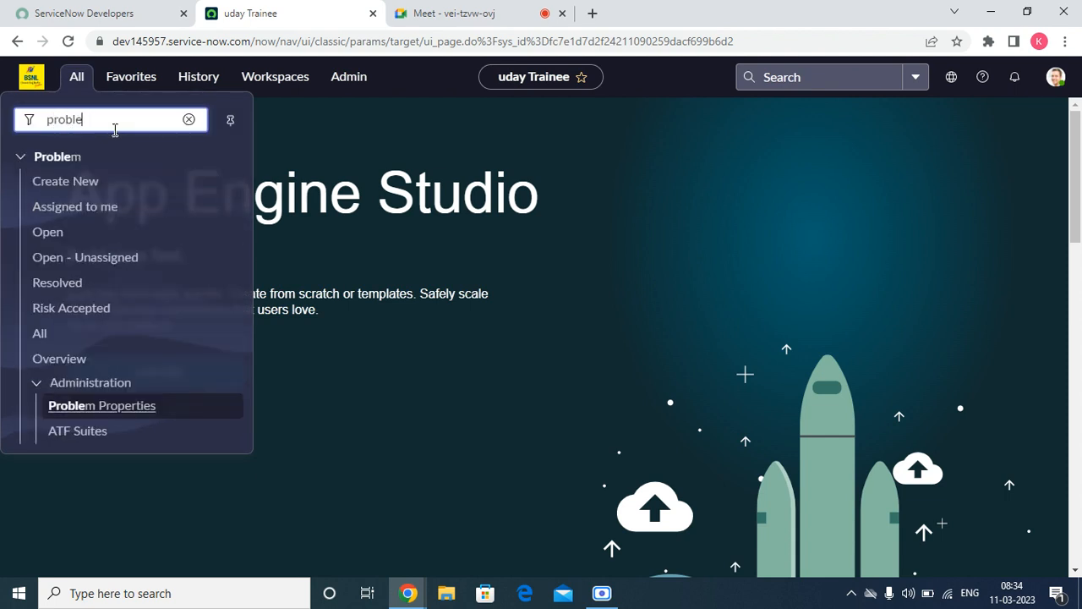
click(83, 184)
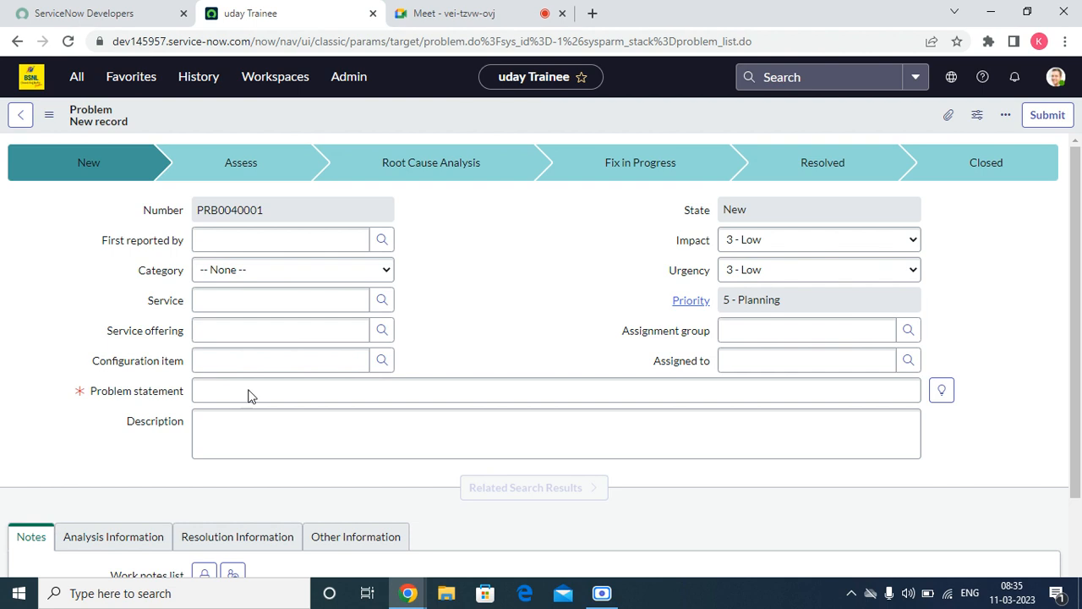
scroll(533, 339, down, 2)
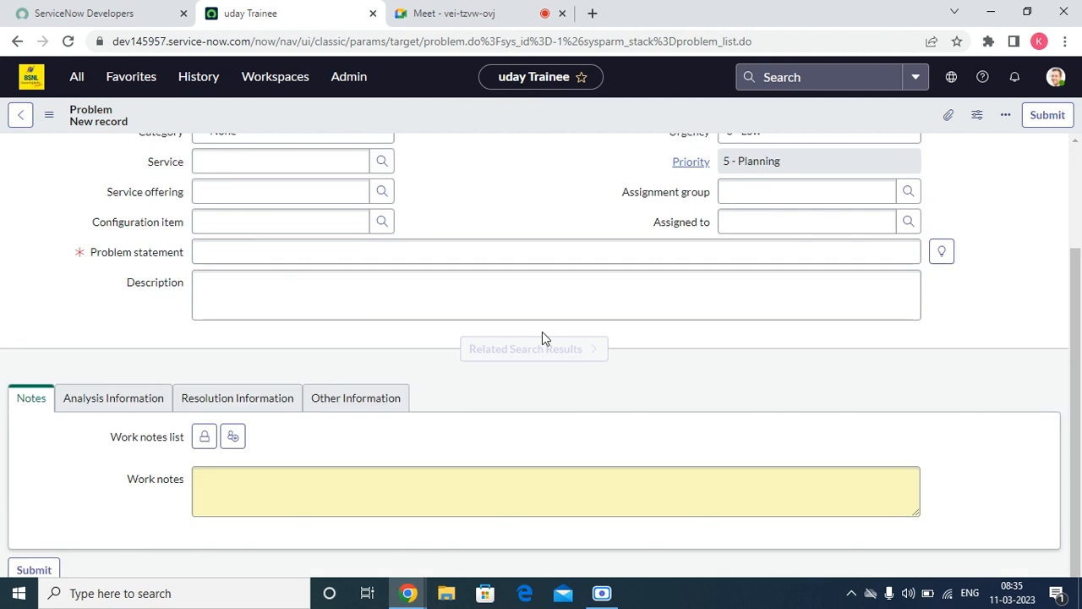
click(542, 339)
scroll(441, 403, up, 2)
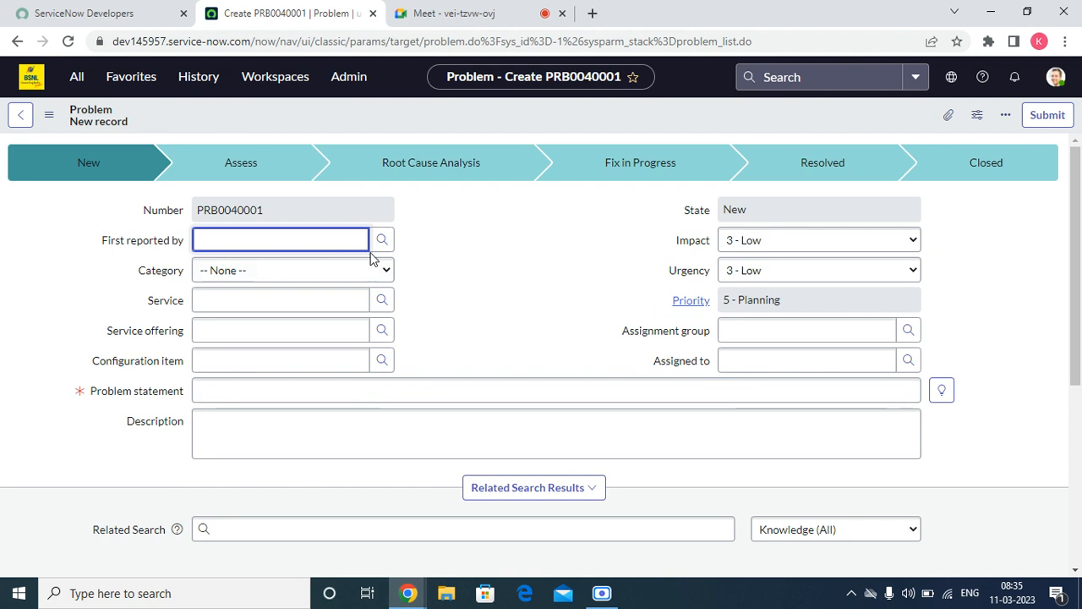
Browse the task lookup list for the First reported by field, then close it without choosing a record.
double_click(351, 213)
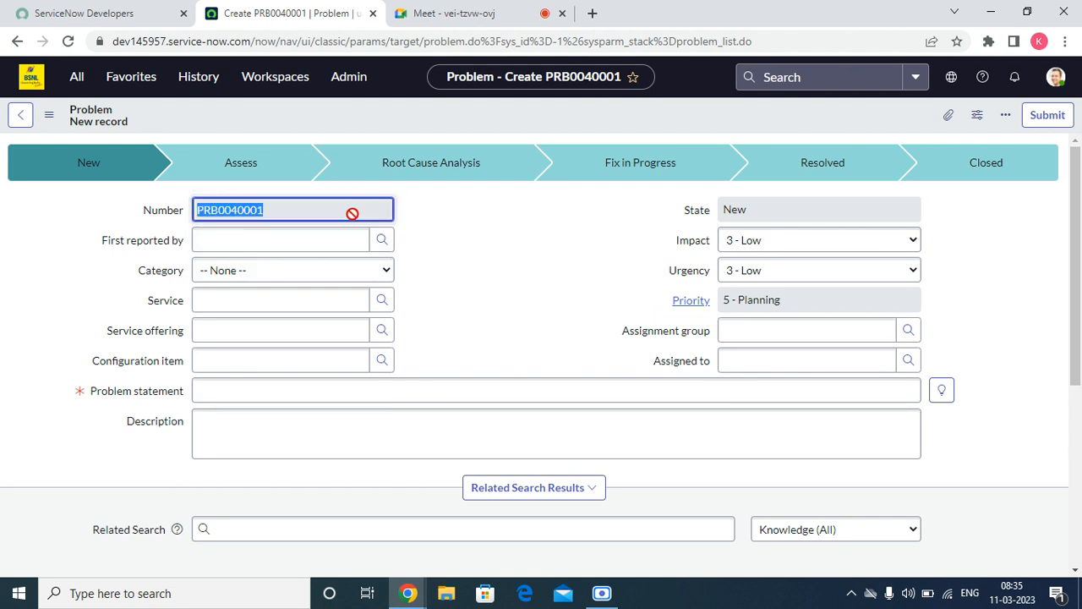
click(352, 234)
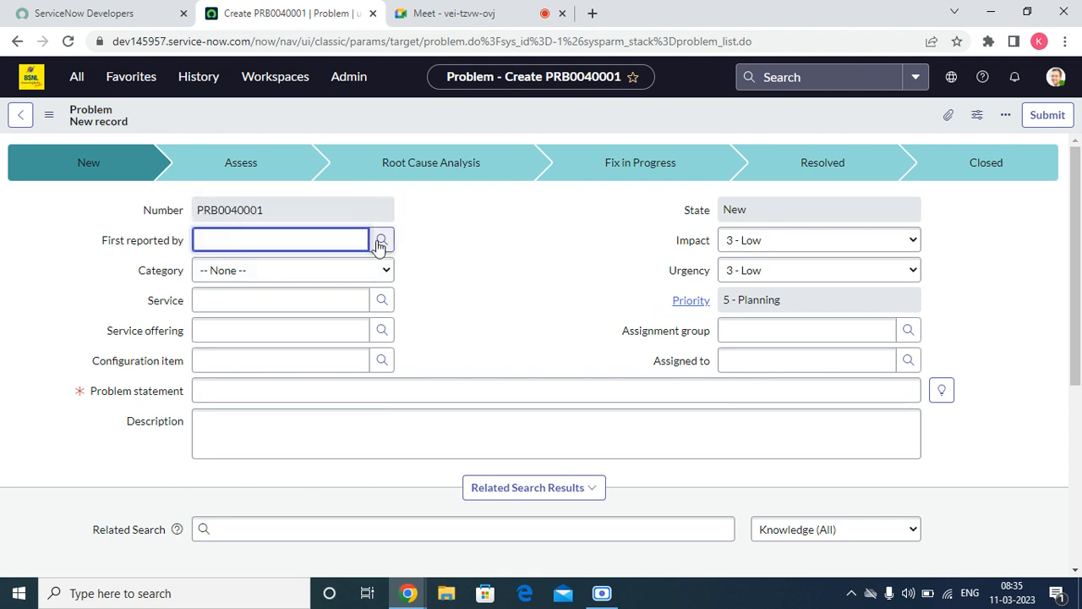
click(381, 245)
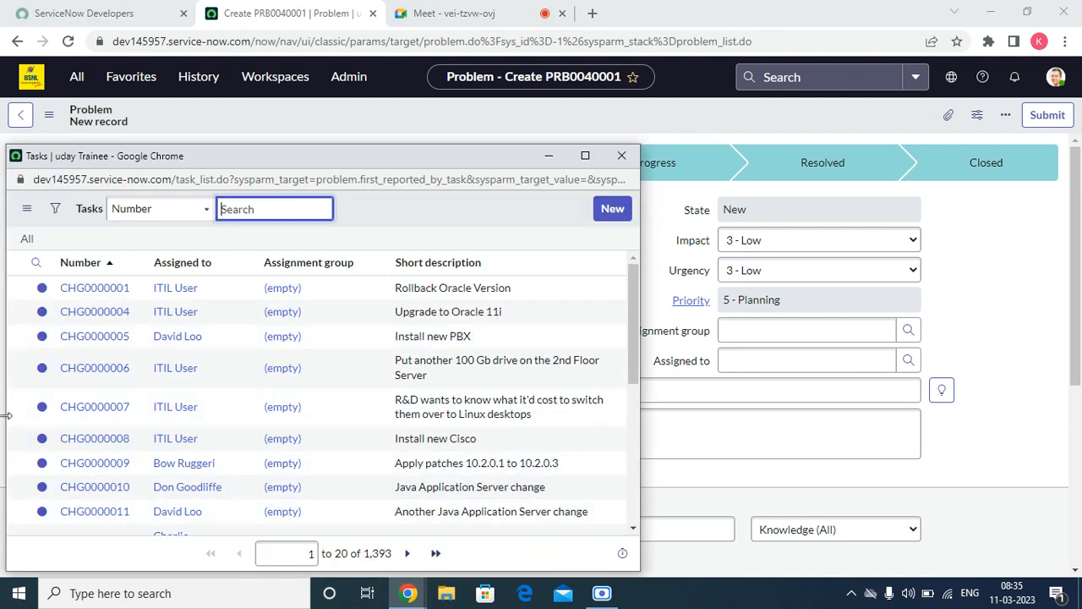
scroll(310, 485, down, 5)
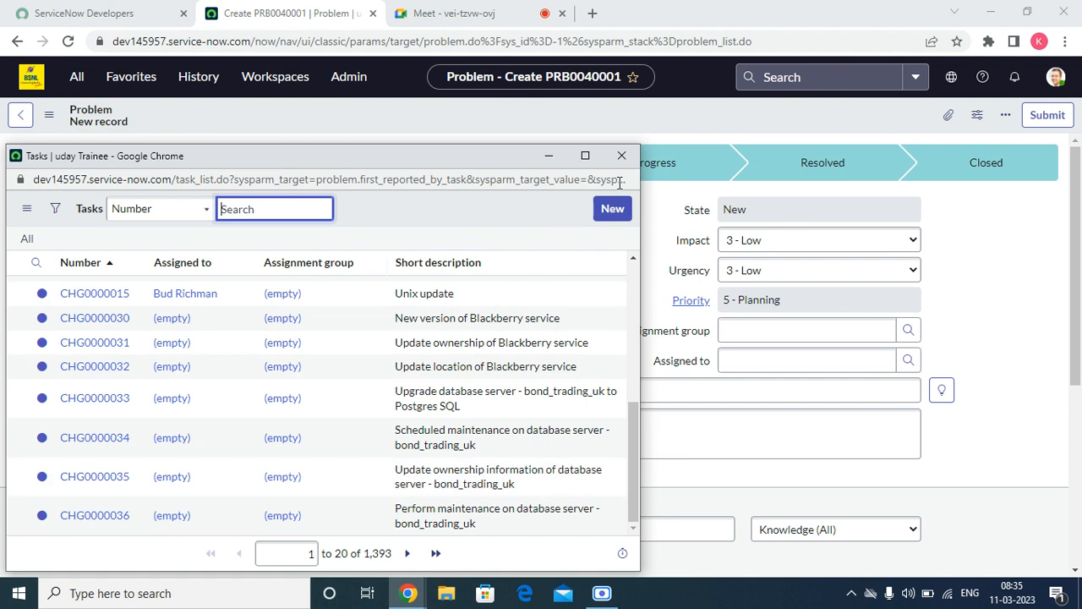
click(622, 156)
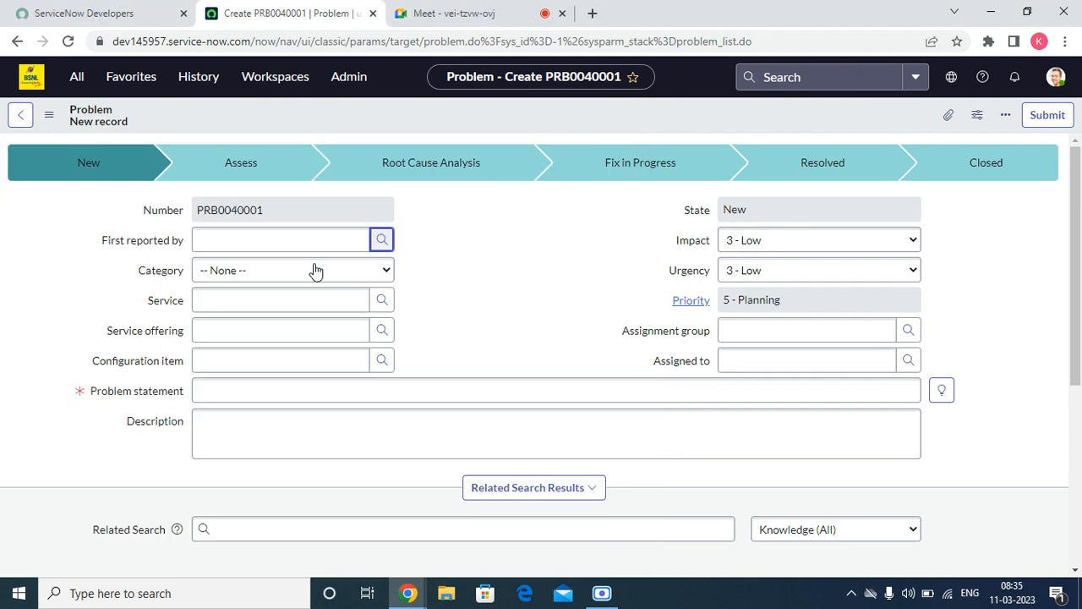
Set First reported by to incident INC0000002.
click(287, 248)
text(ini)
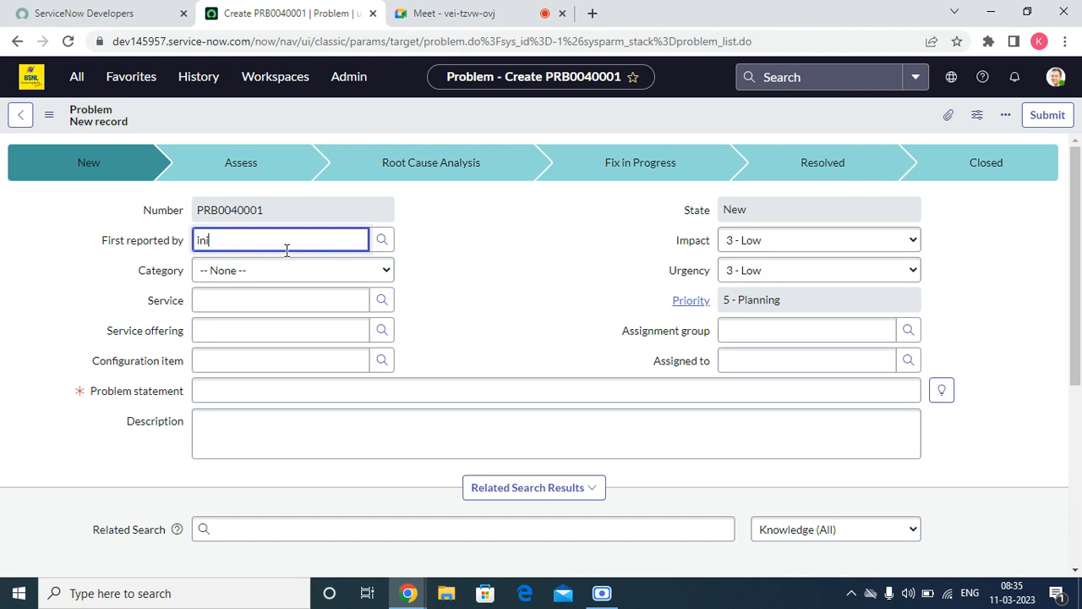
key(ctrl+a)
key(BackSpace)
text(in)
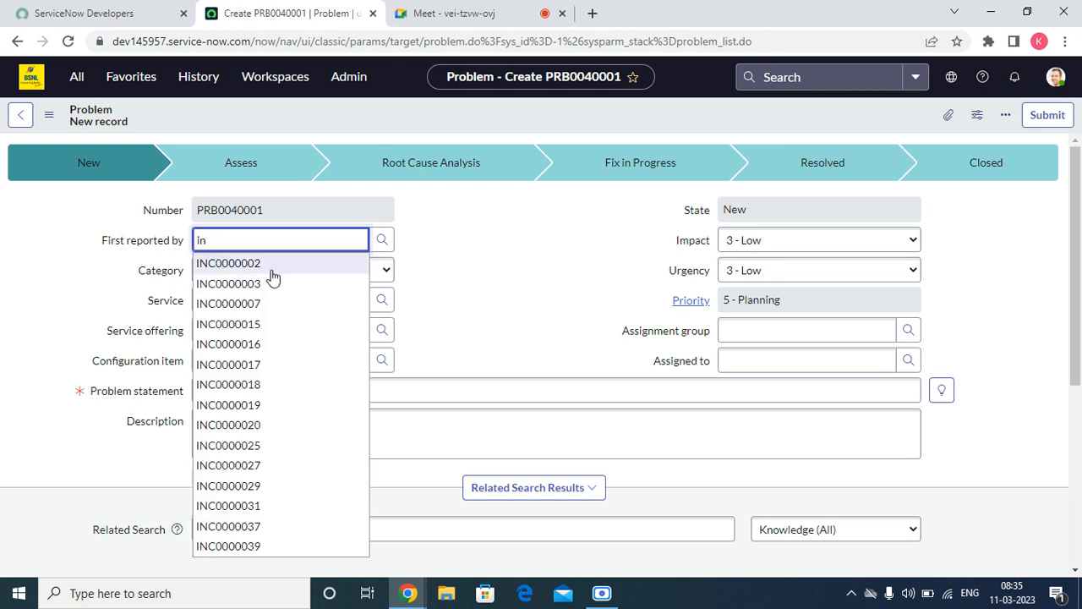
click(273, 276)
Set the problem's category to Software and its subcategory to Email.
click(272, 275)
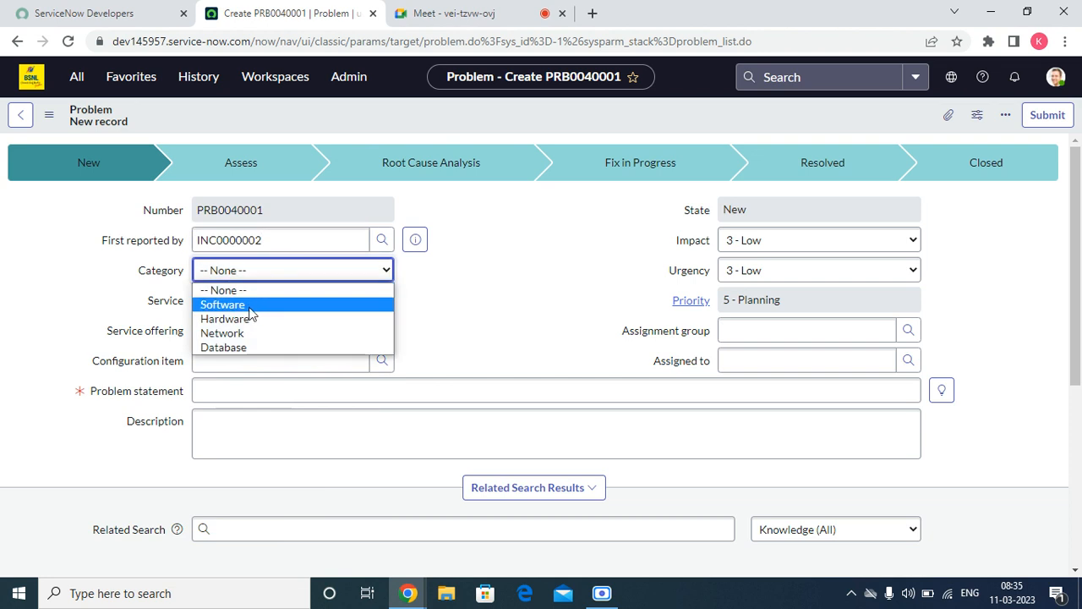
click(250, 306)
click(305, 302)
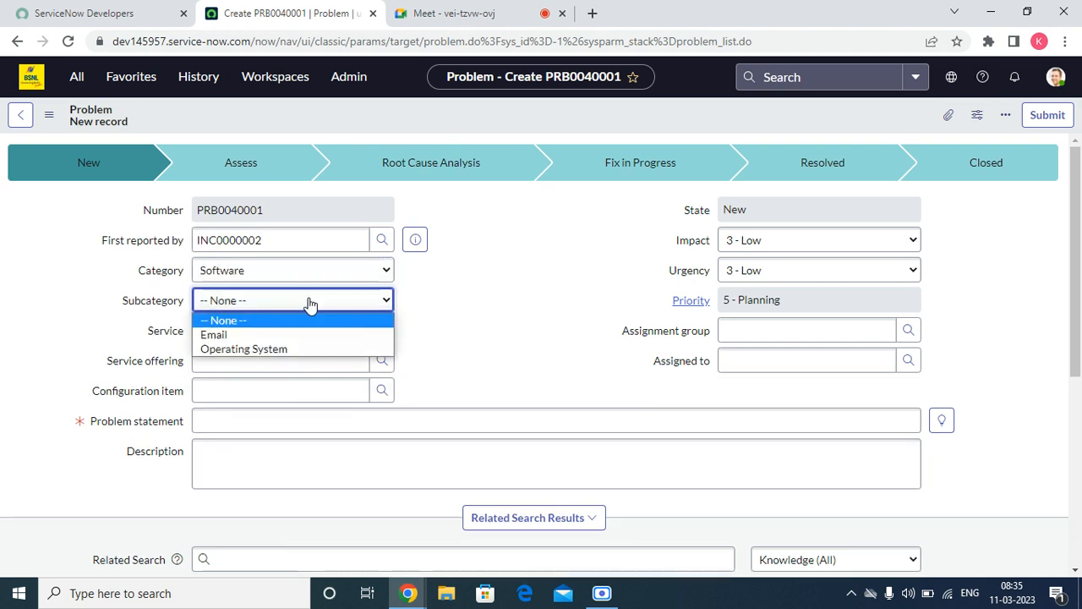
click(300, 335)
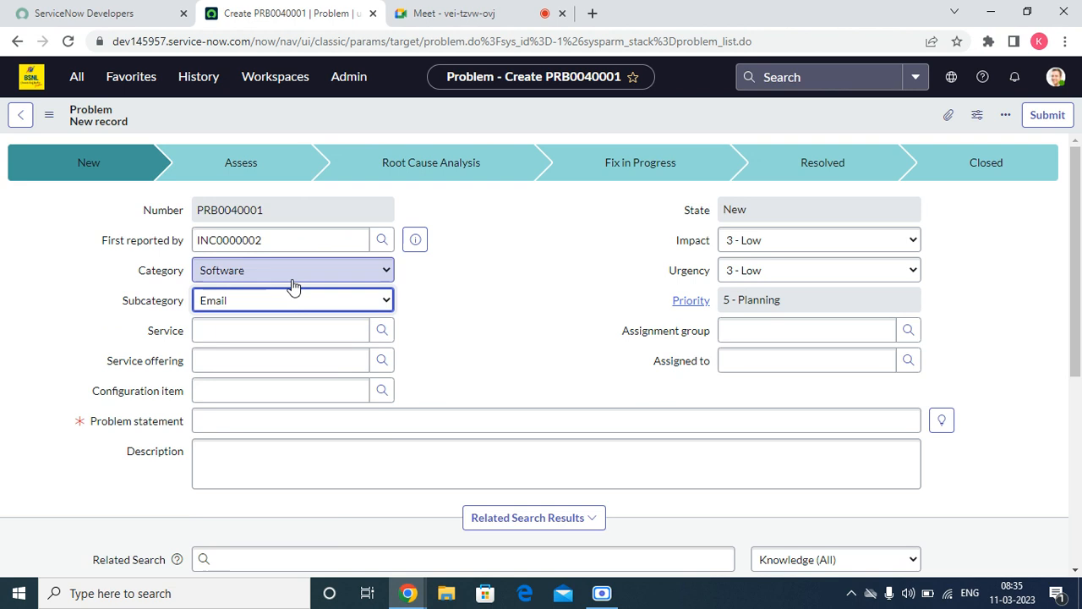
Enter "Test for Problem management" as the problem statement.
click(290, 361)
click(278, 393)
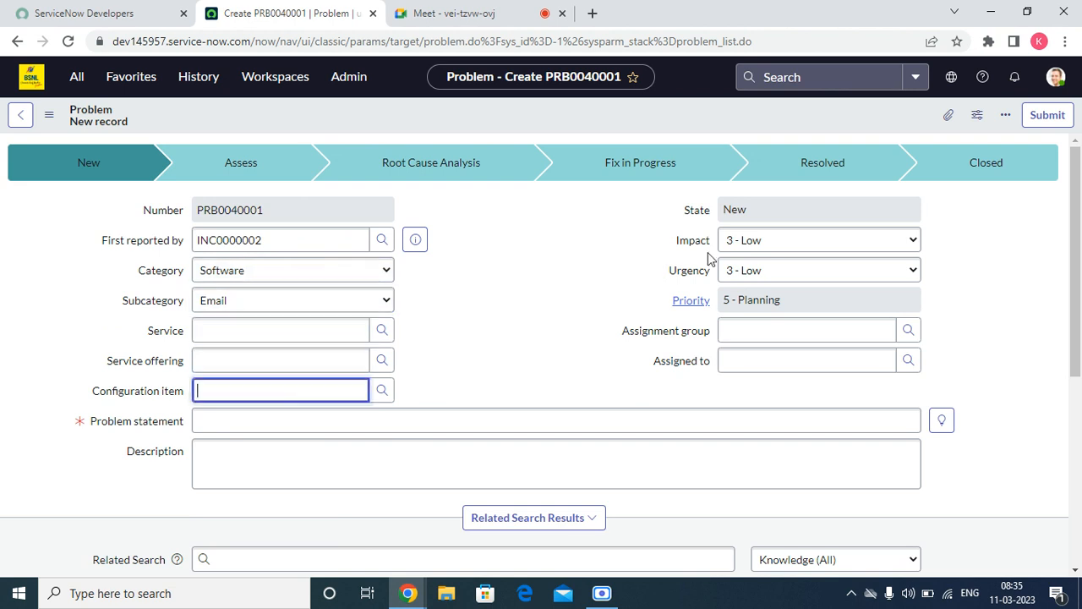
click(244, 437)
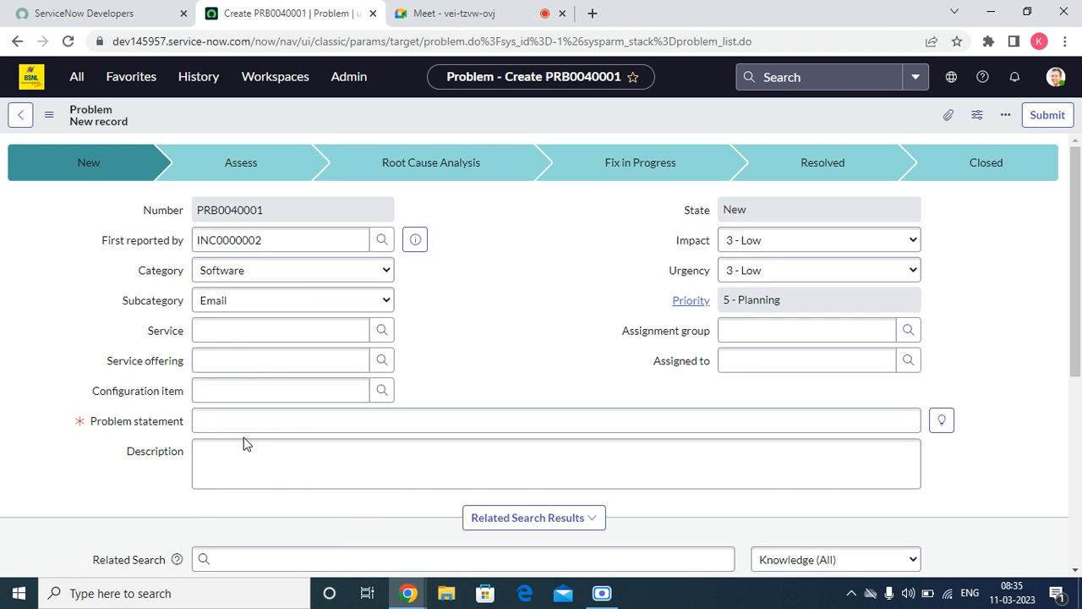
click(246, 429)
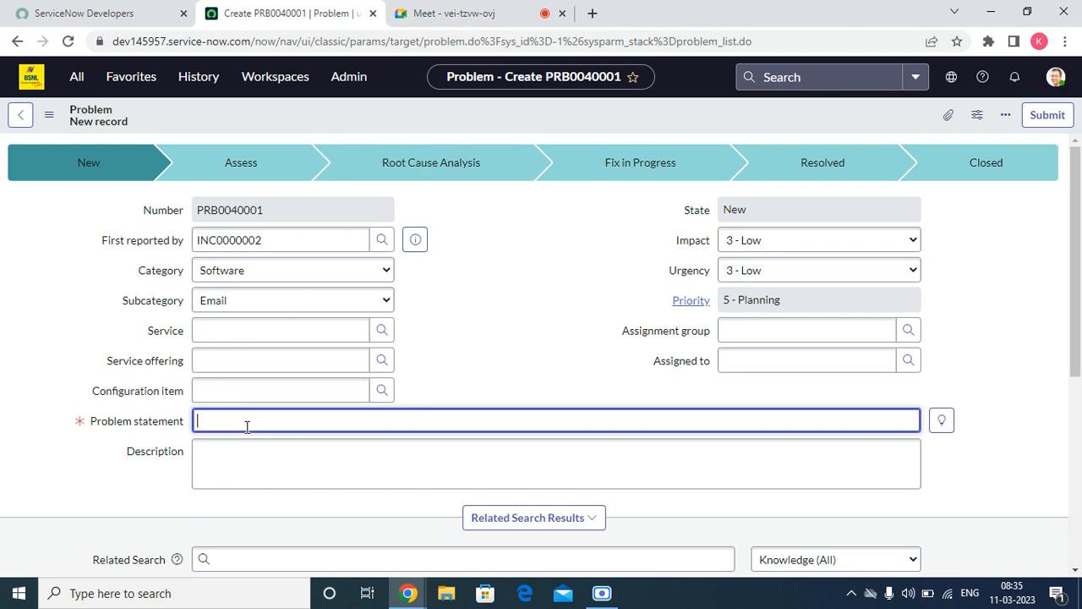
right_click(184, 423)
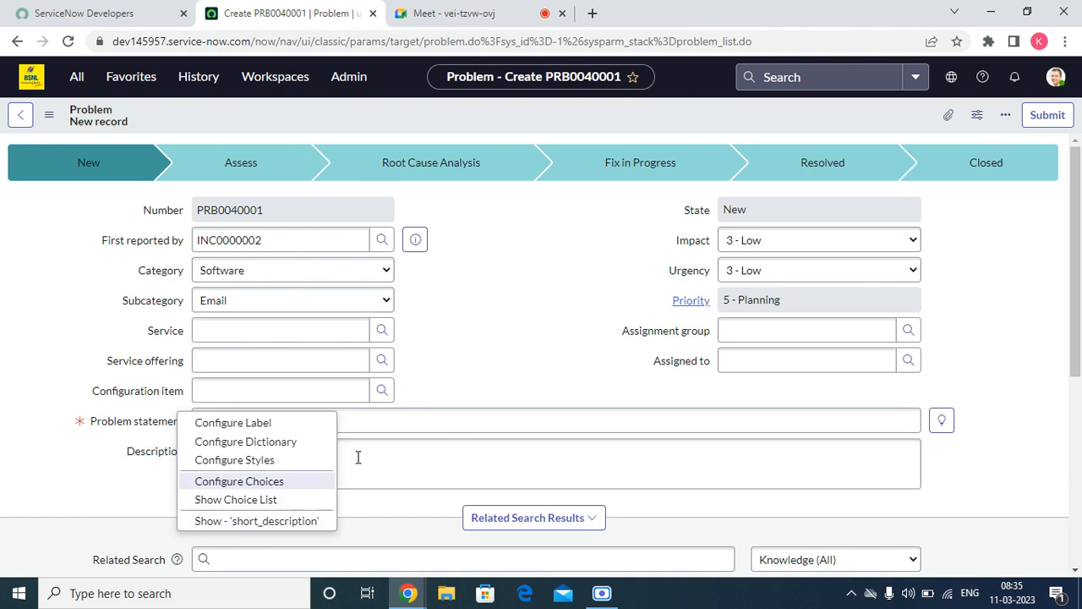
click(394, 415)
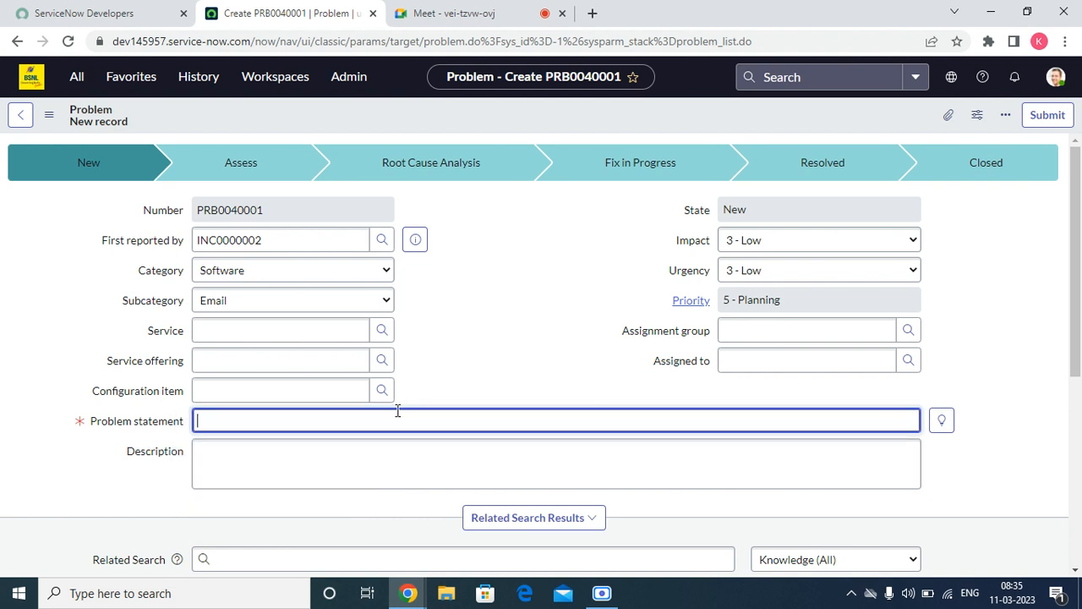
text(Test for Problem management)
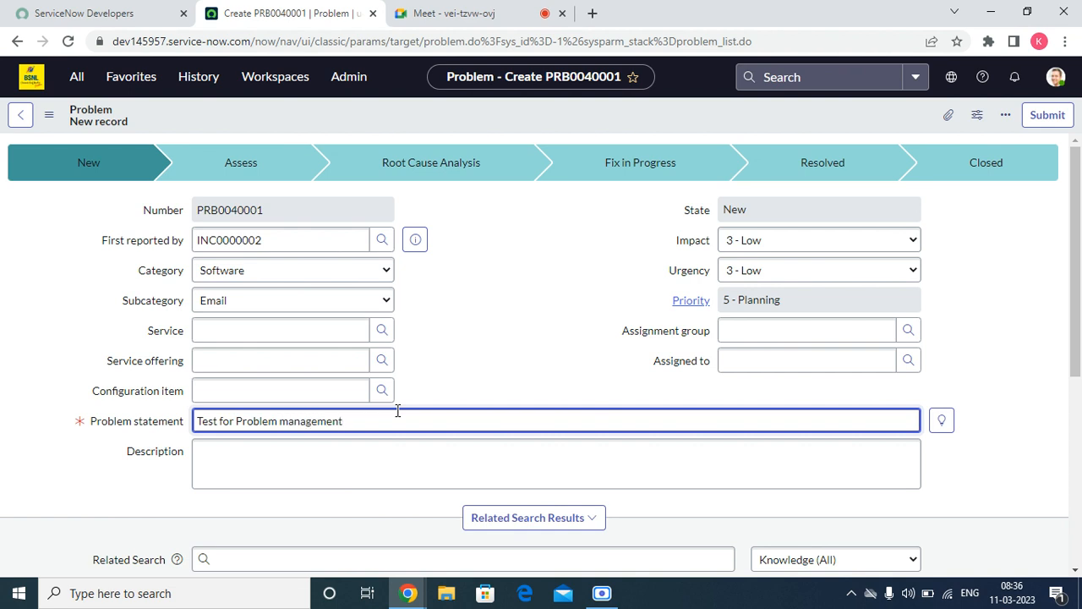
Copy the full problem statement text into the Description field.
key(ctrl+a)
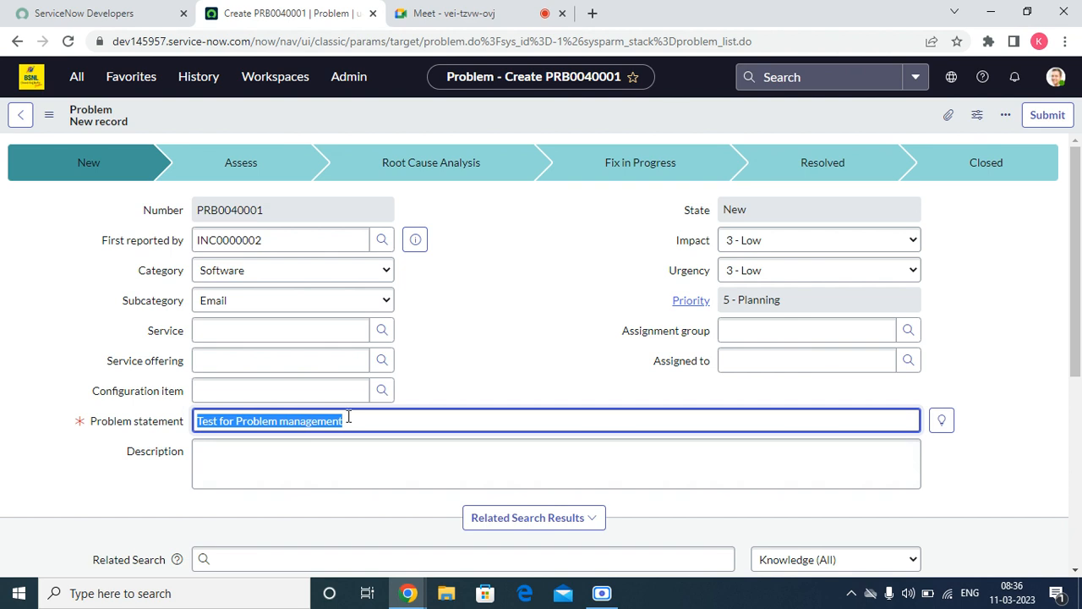
right_click(301, 424)
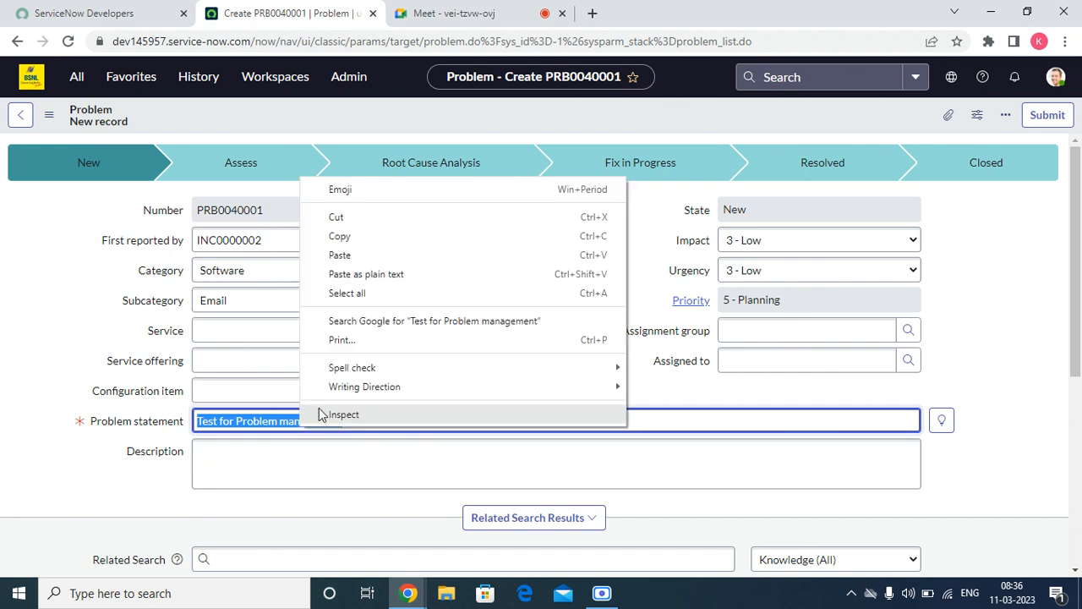
click(423, 236)
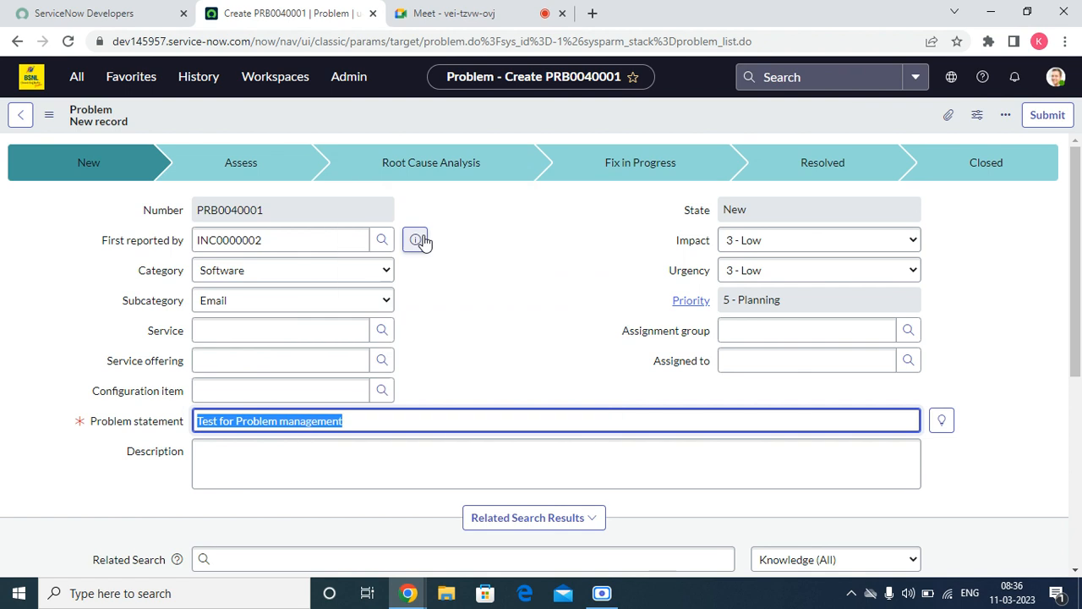
click(286, 461)
right_click(286, 461)
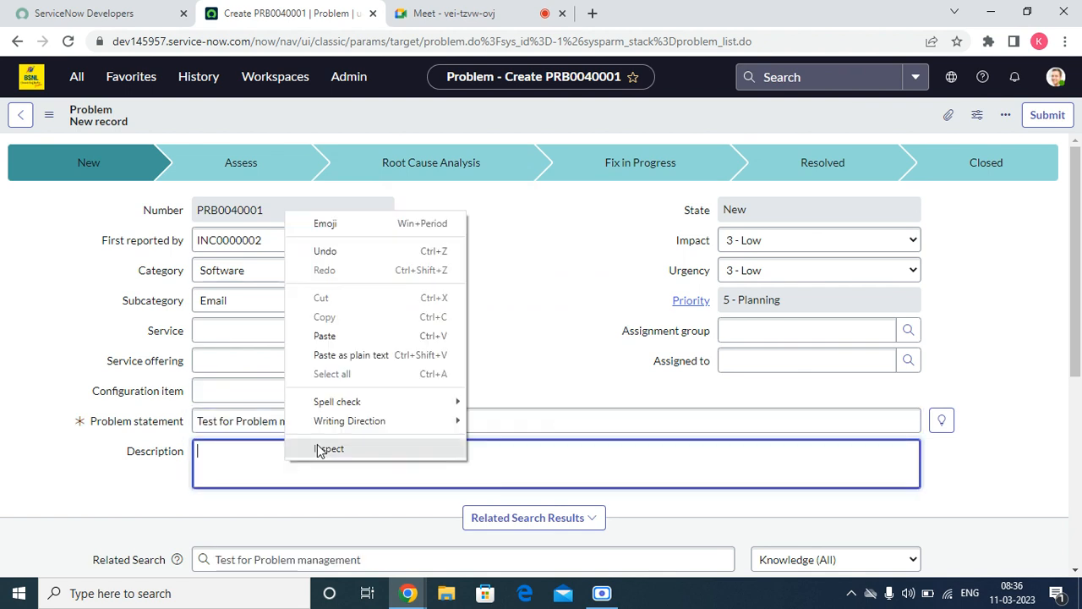
click(379, 335)
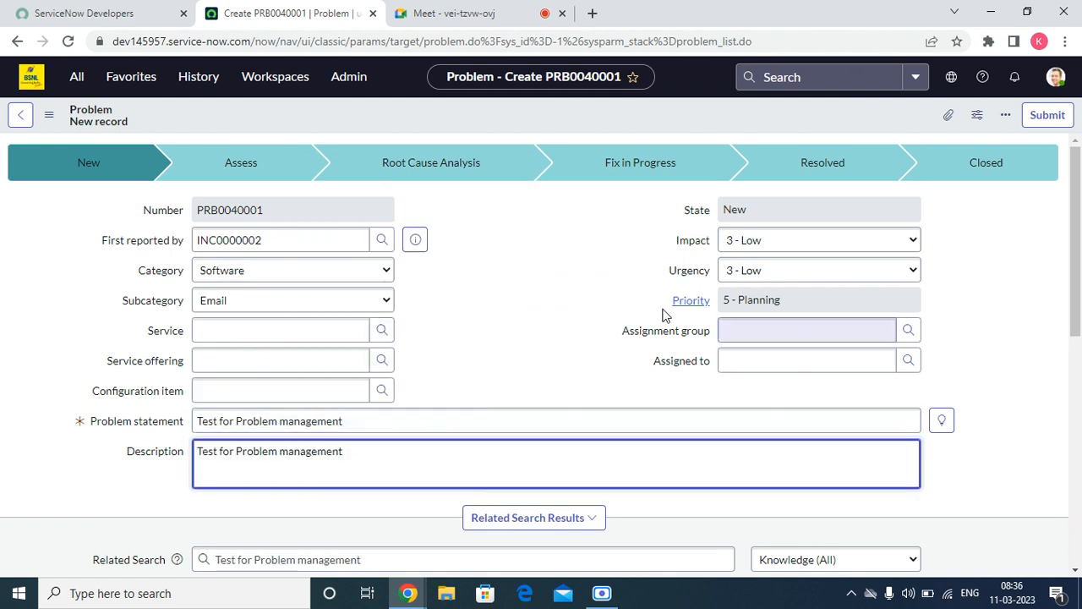
Set both the impact and the urgency of the problem to 1 - High.
click(737, 206)
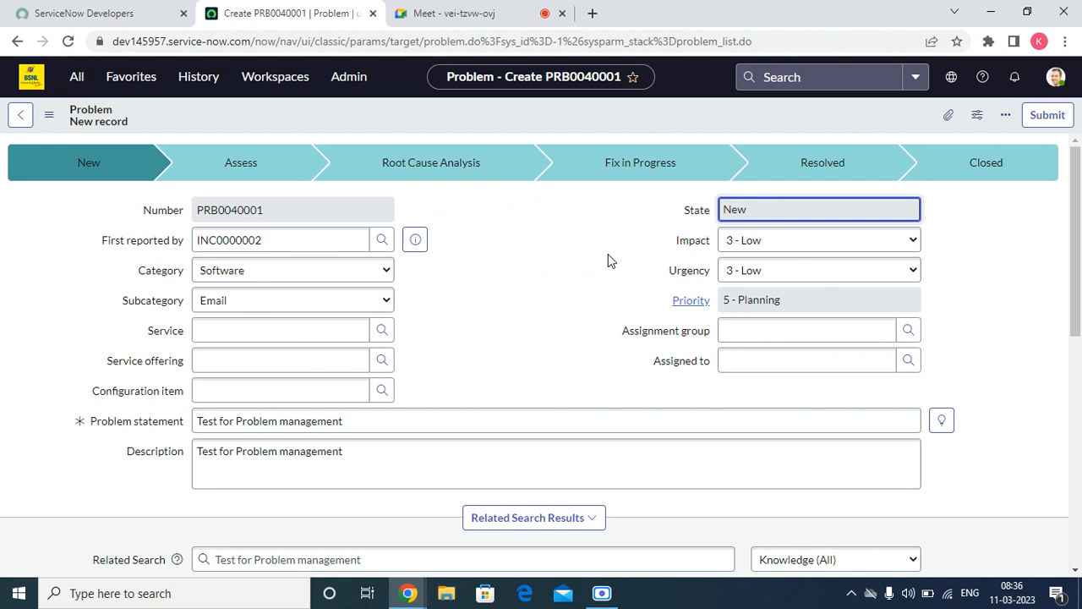
click(764, 242)
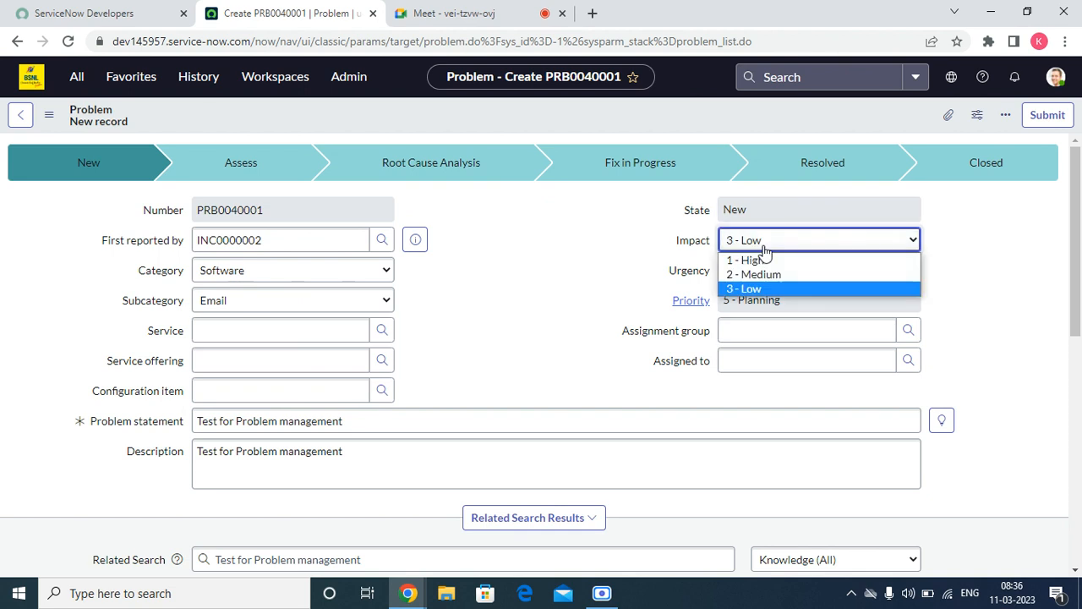
click(761, 260)
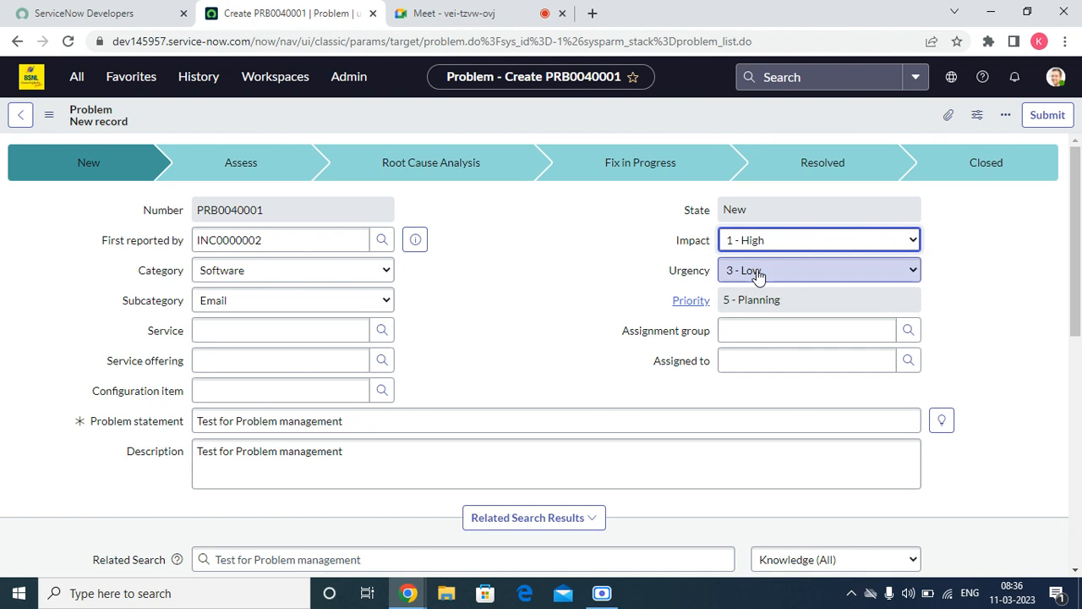
click(759, 275)
click(759, 288)
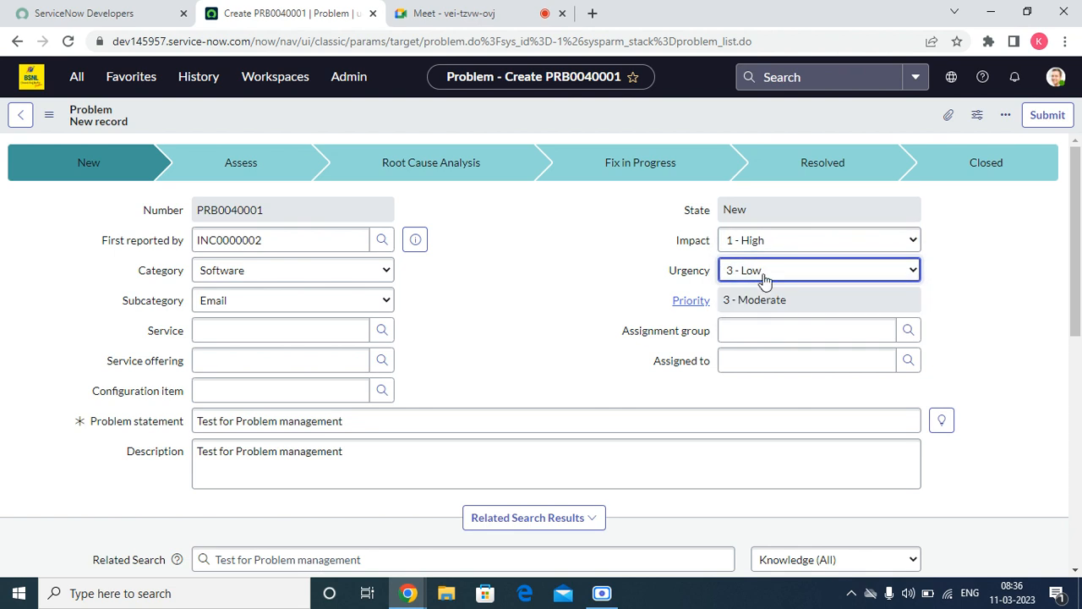
click(755, 273)
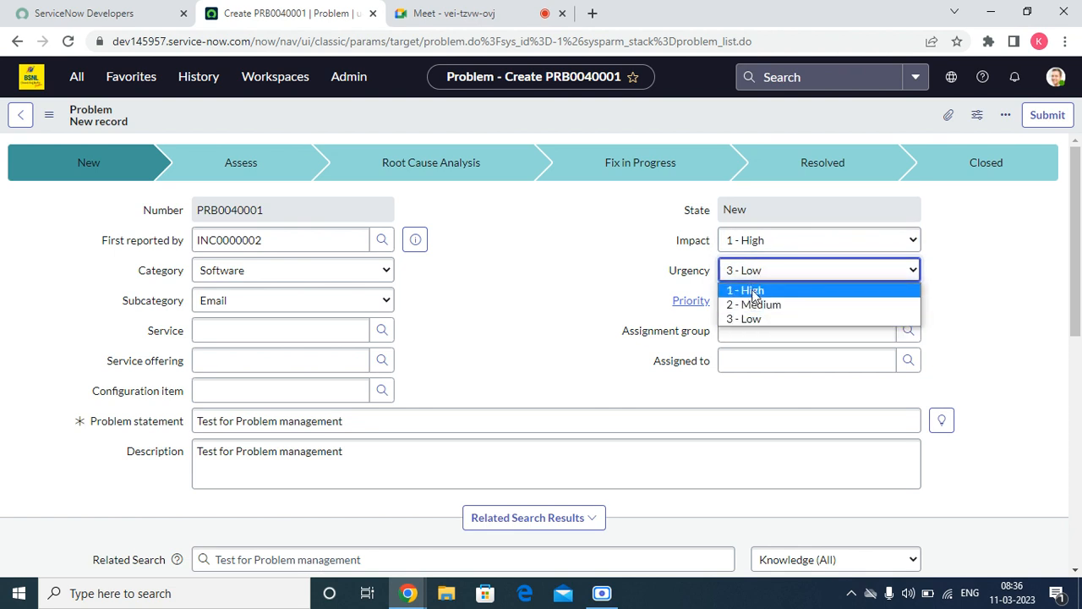
click(747, 290)
Choose Database from the groups lookup as the problem's assignment group.
key(Tab)
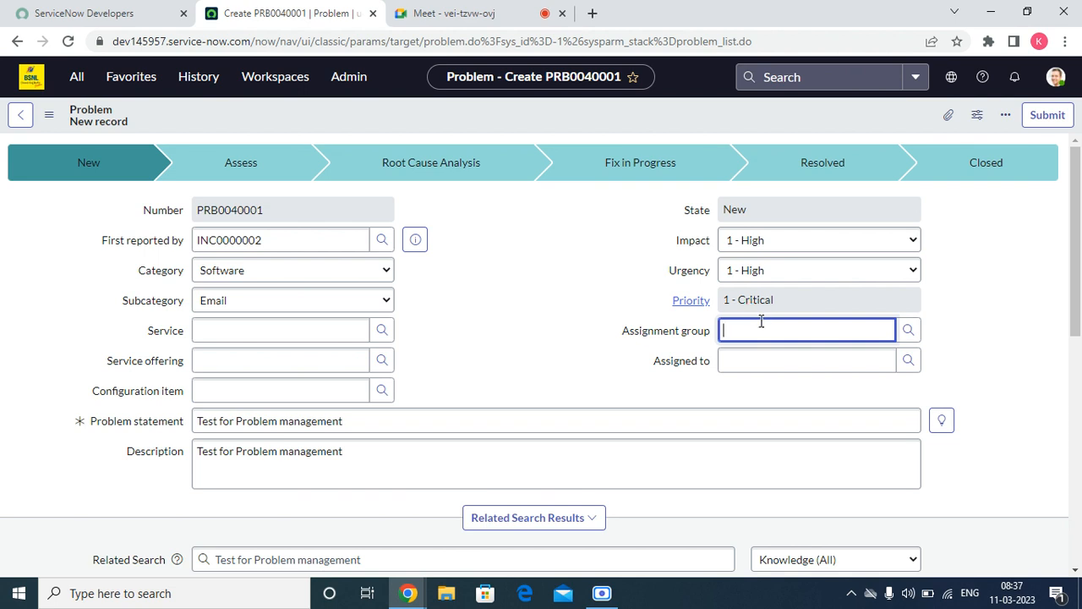
click(910, 331)
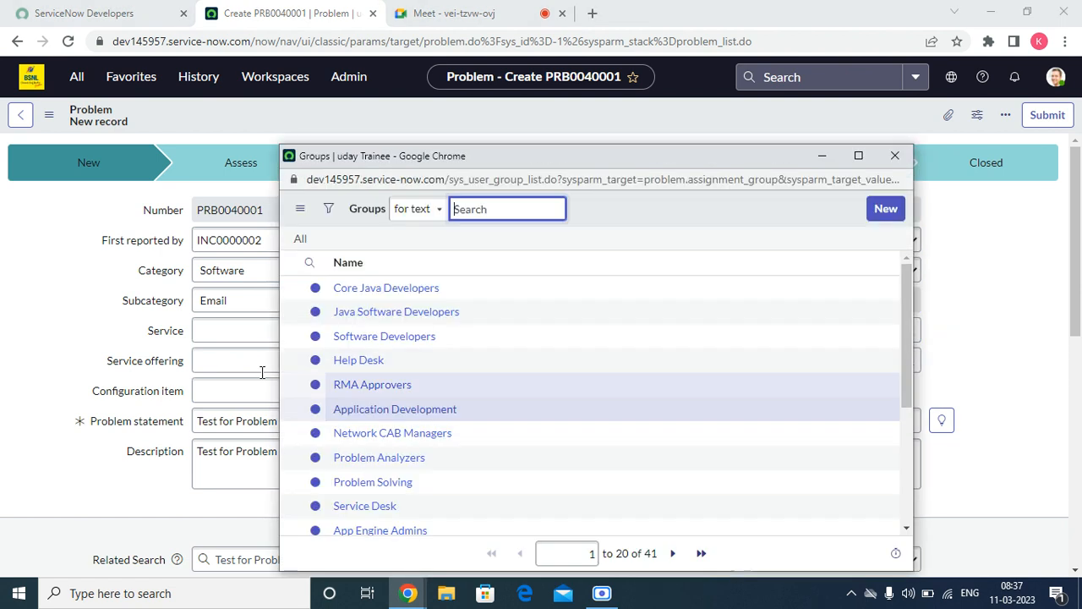
scroll(375, 406, down, 3)
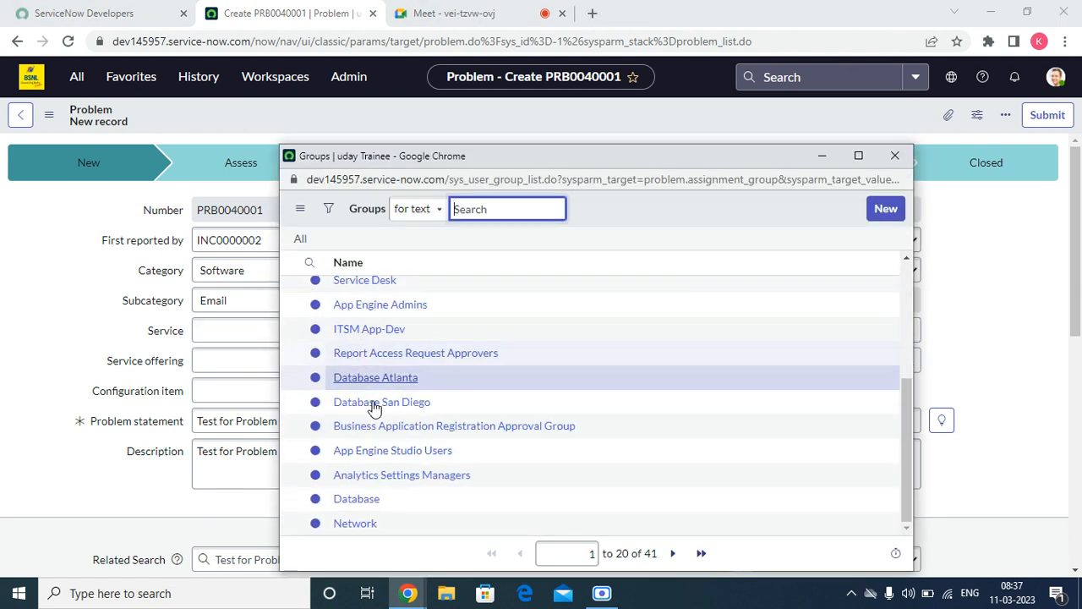
click(367, 504)
Check the Assigned to lookup for available users and save the new problem record.
click(788, 355)
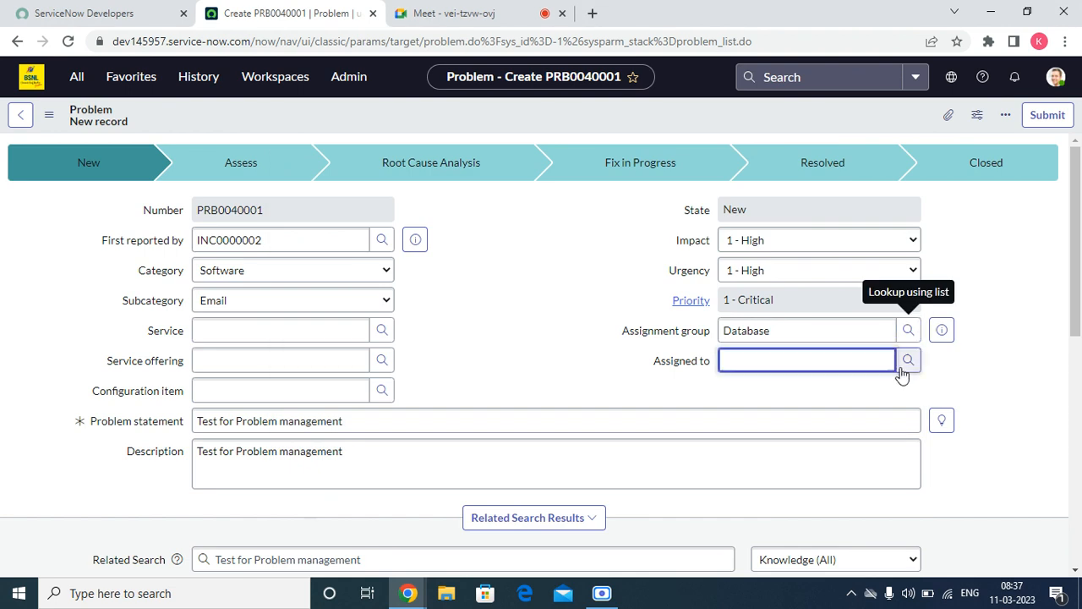
click(908, 361)
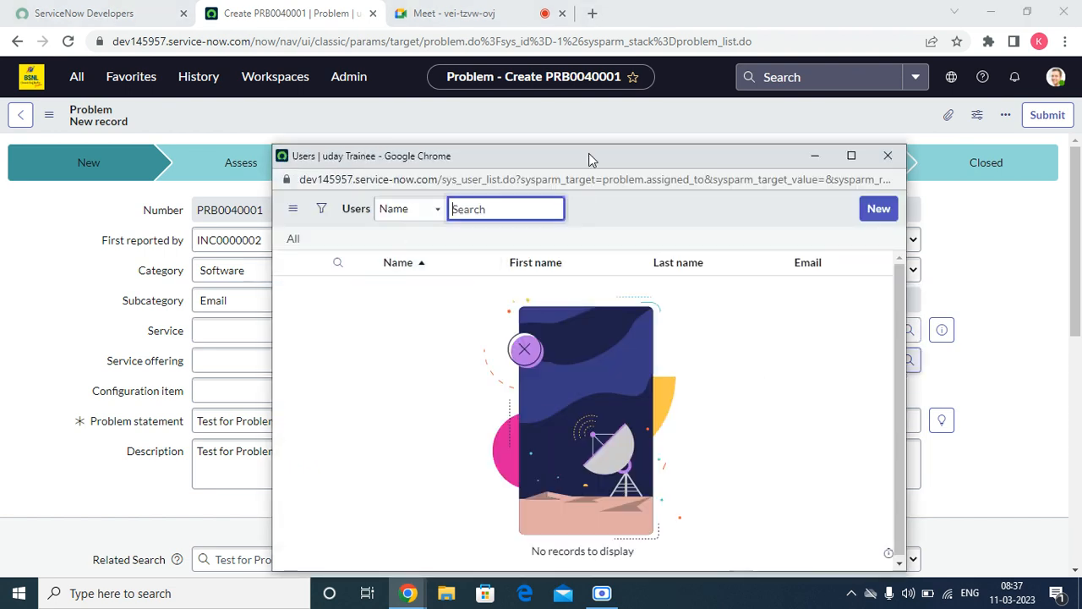
click(888, 155)
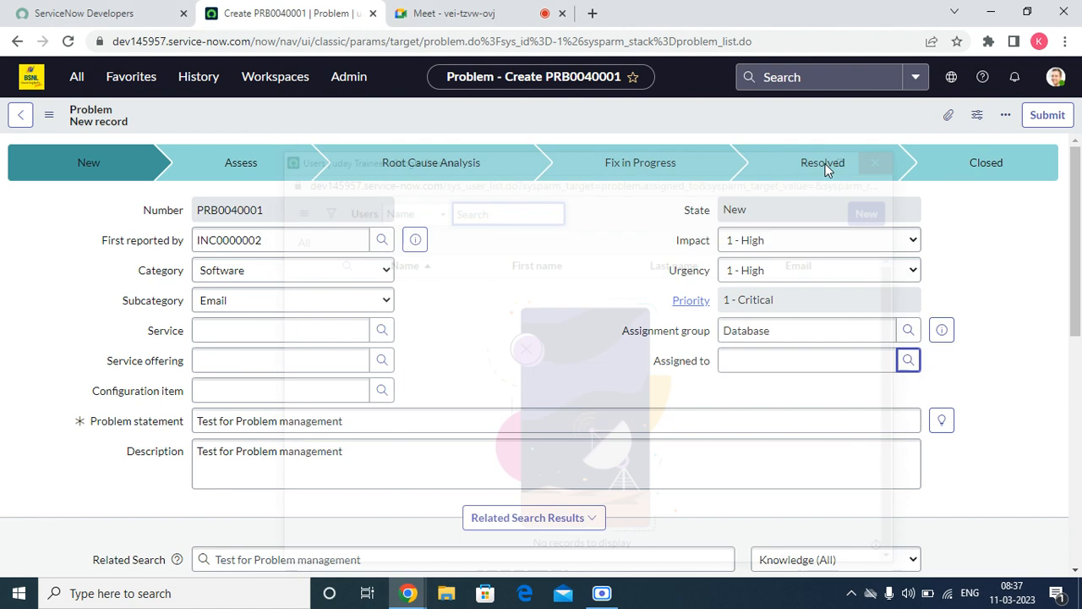
right_click(566, 131)
click(592, 135)
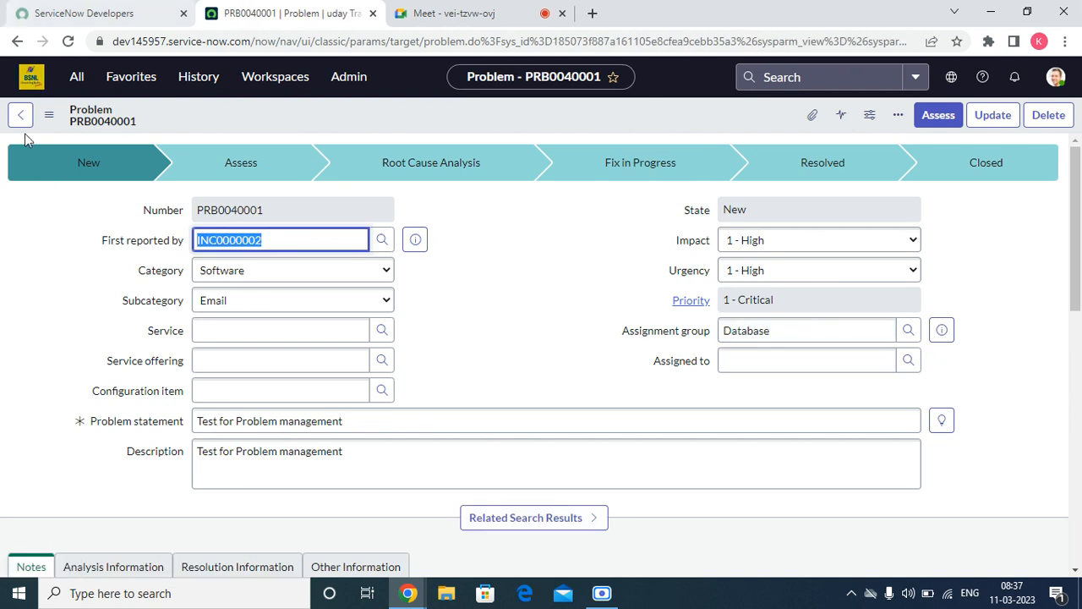
Open the Assigned to field's dictionary entry and bring up its override for the problem table in a new browser tab.
right_click(669, 370)
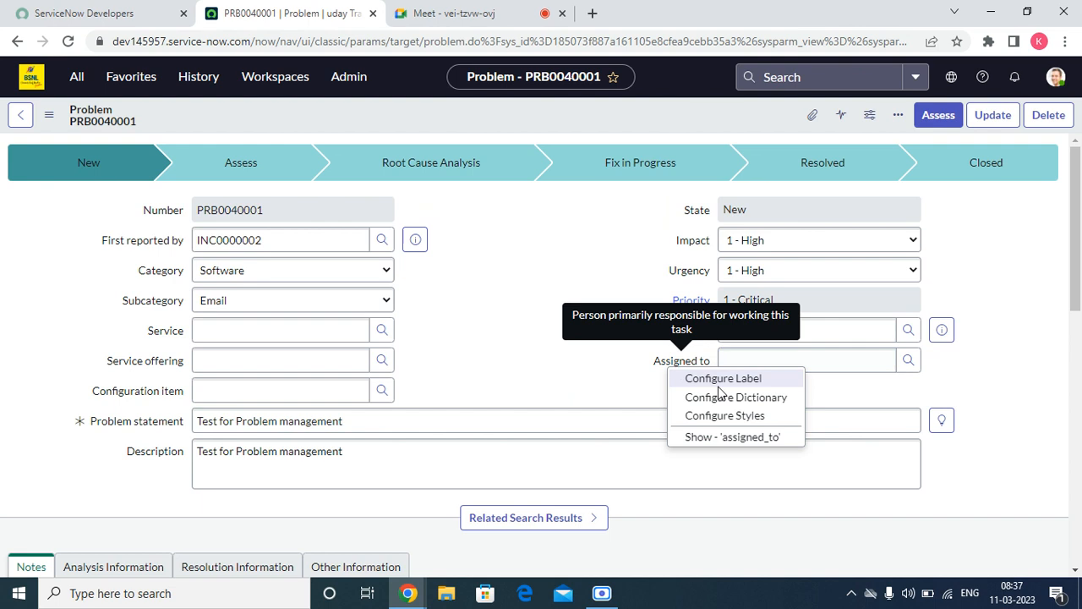
click(355, 355)
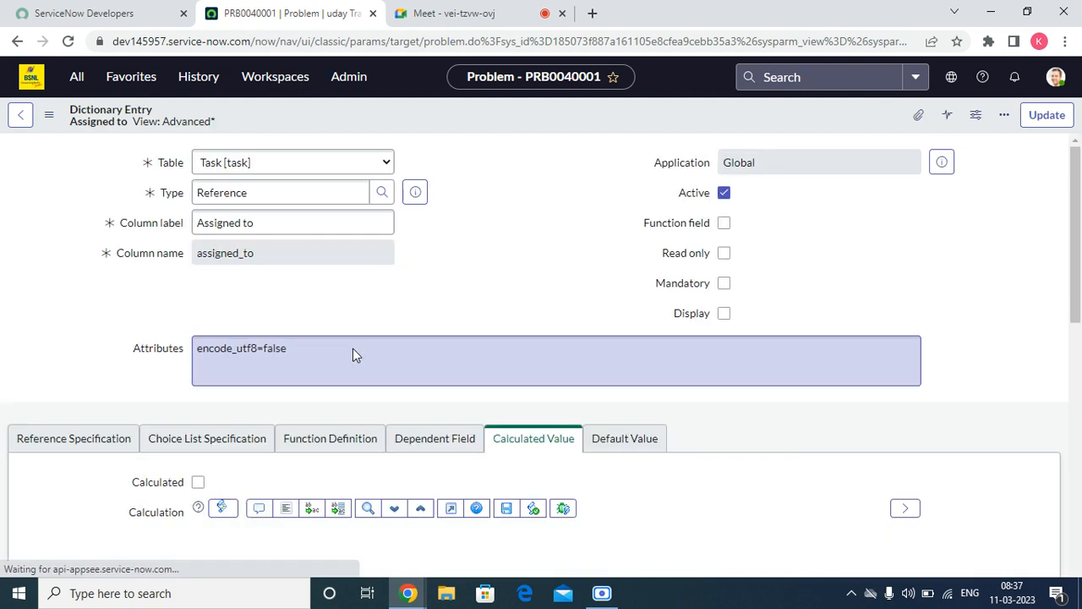
scroll(383, 406, down, 10)
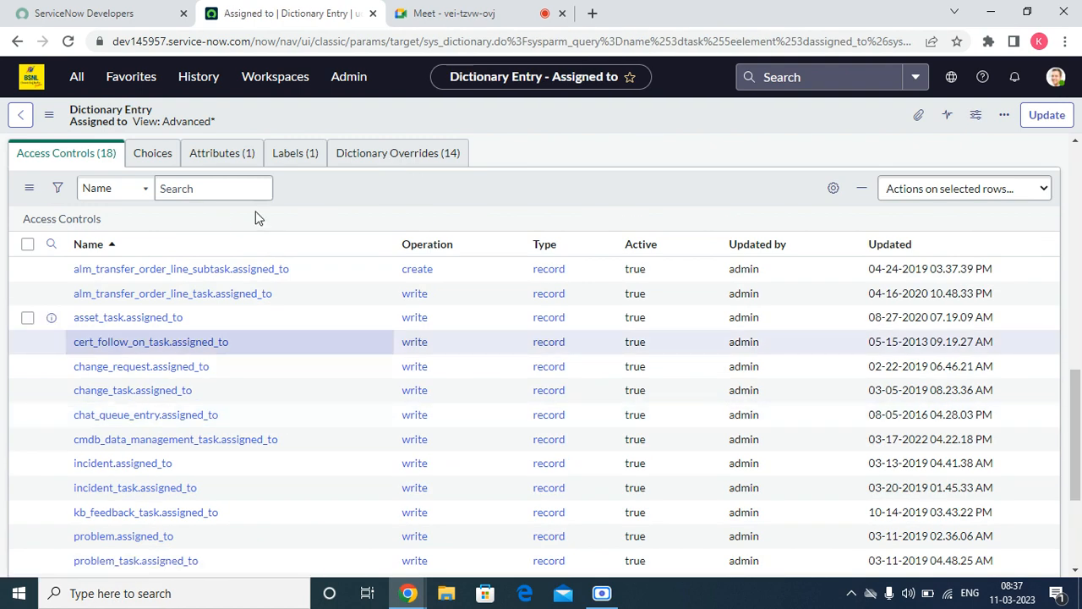
click(409, 155)
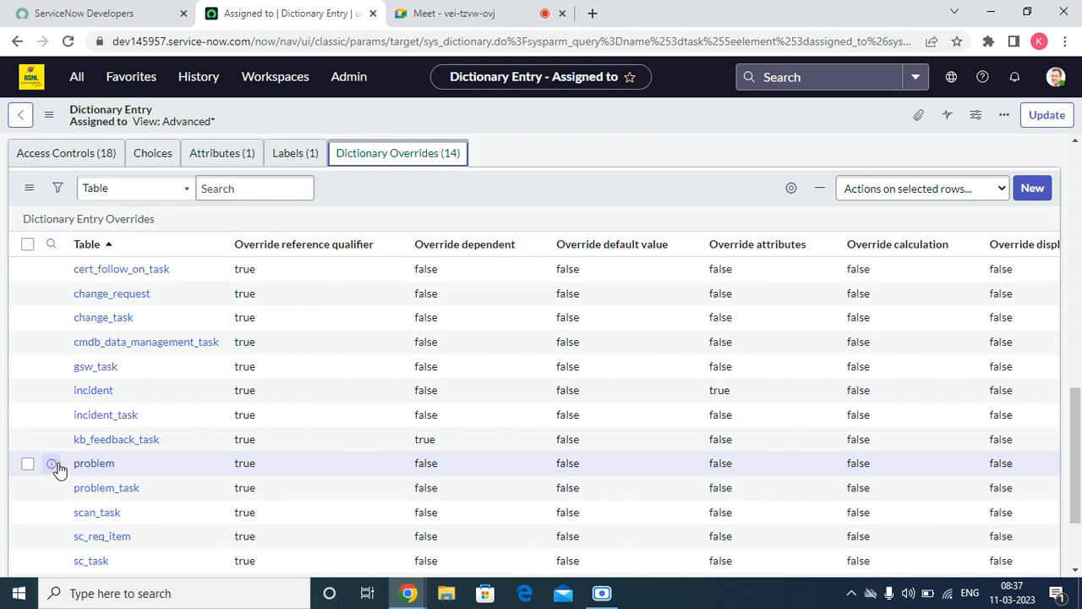
right_click(54, 463)
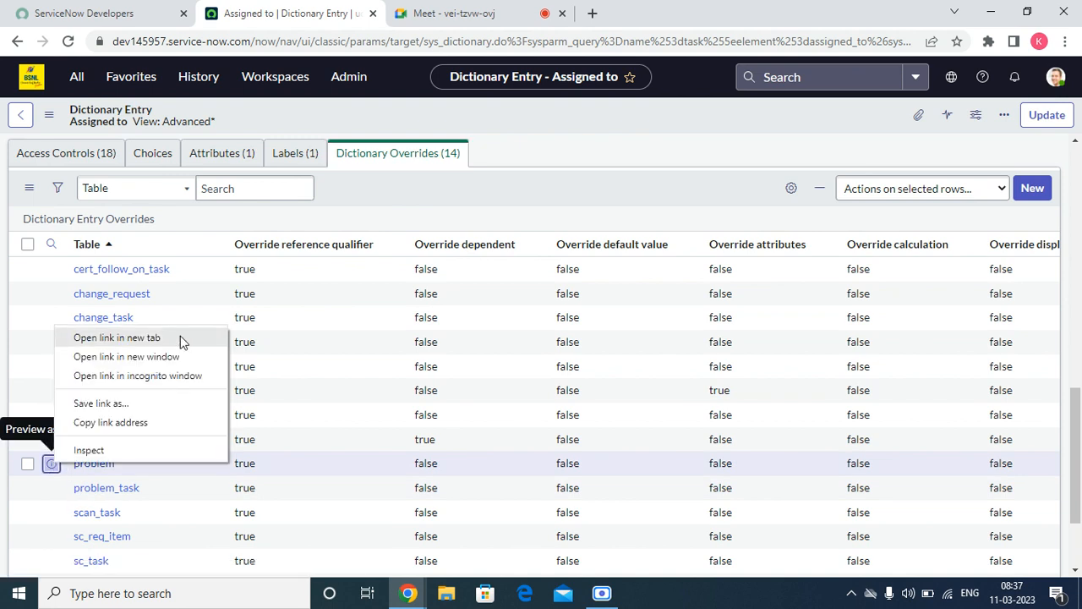
click(180, 341)
click(507, 16)
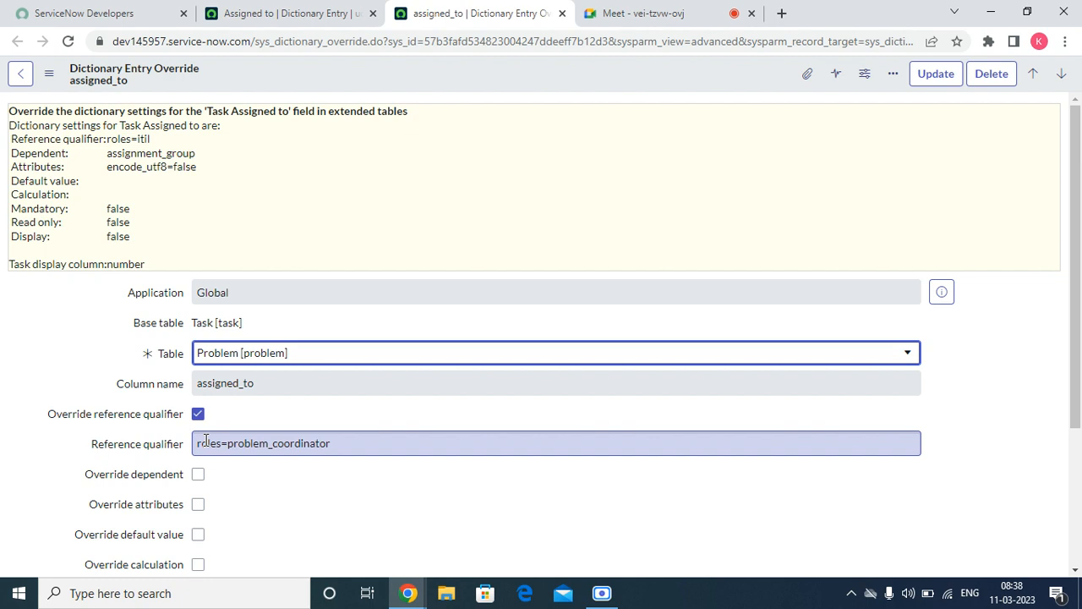
Switch to Google Meet, admit the waiting participant and return to the dictionary override.
click(640, 12)
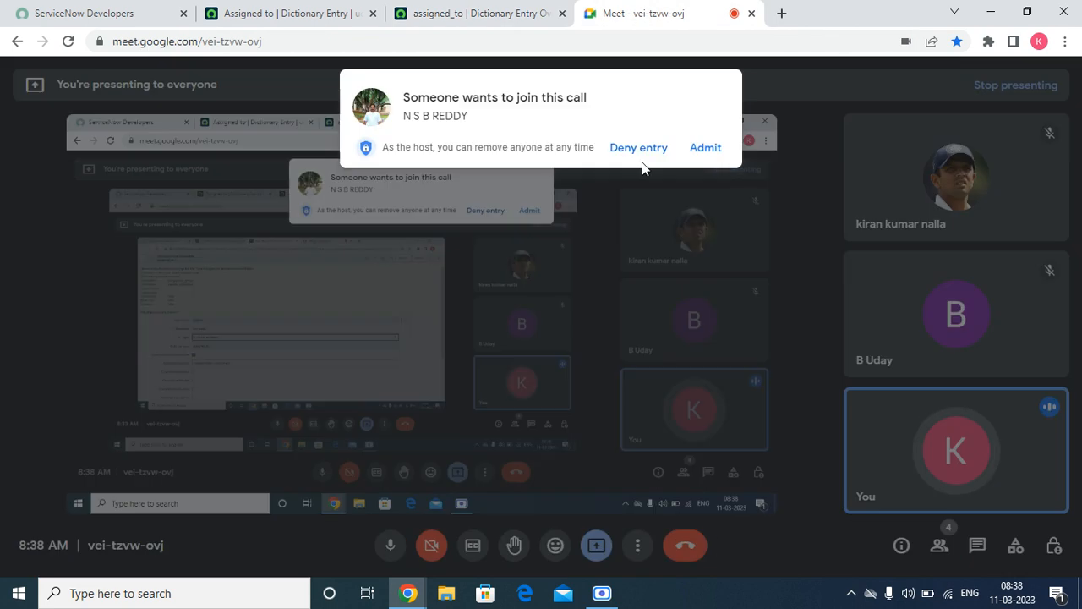
click(705, 147)
click(474, 13)
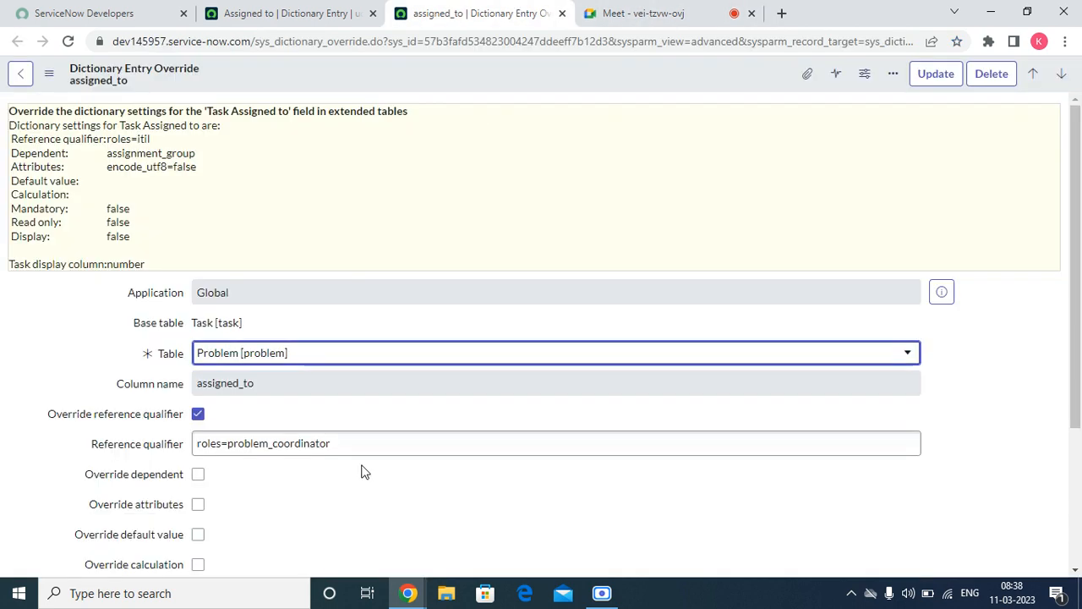
Clear the reference qualifier, disable Override reference qualifier for the problem table's assigned_to override, and save it.
mouse_move(160, 444)
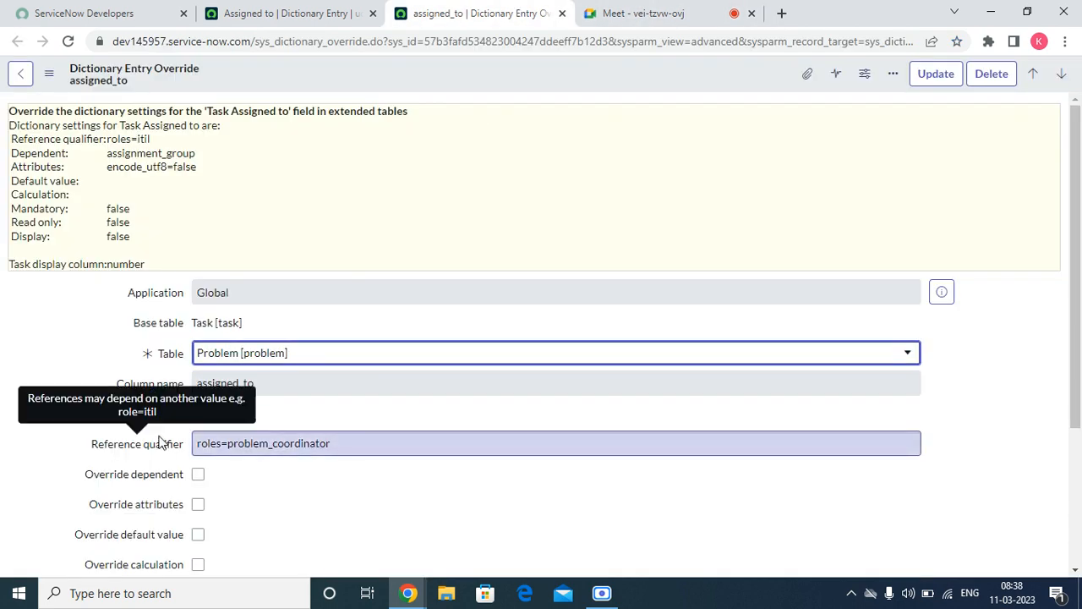
triple_click(204, 440)
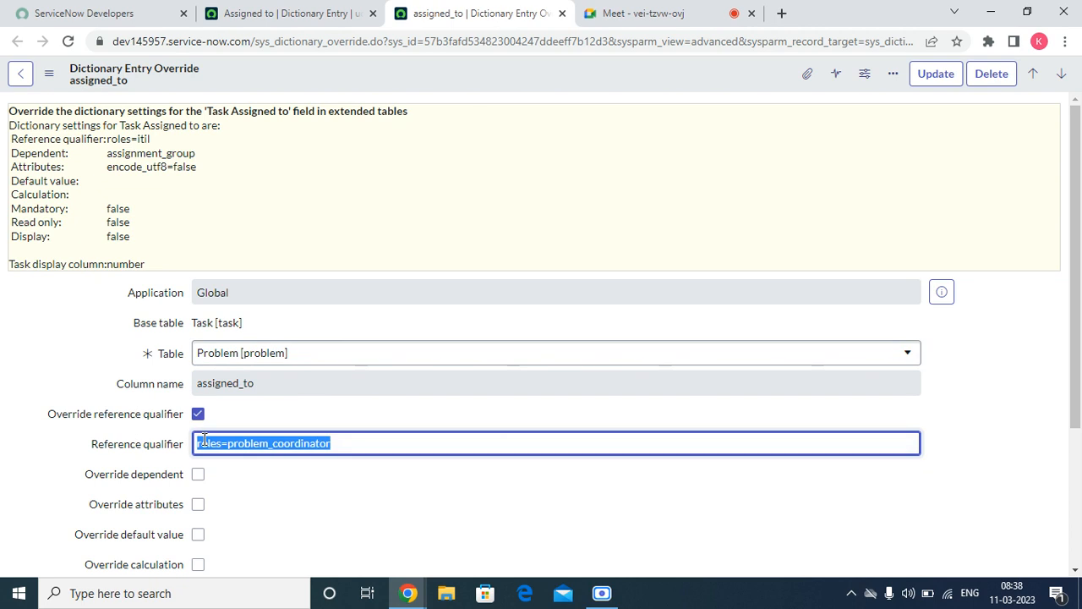
key(BackSpace)
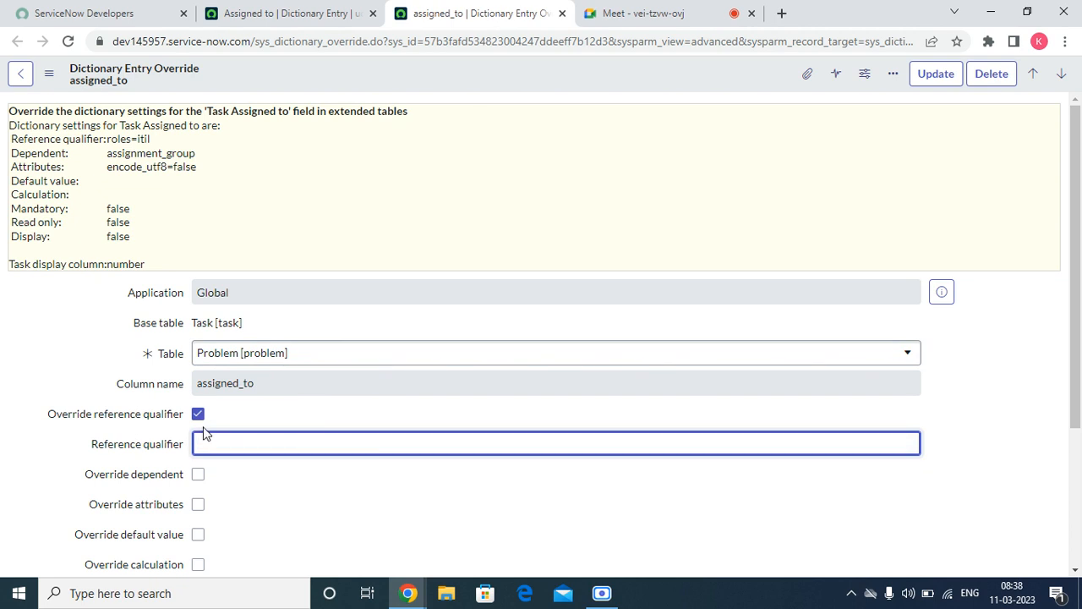
click(199, 415)
click(206, 421)
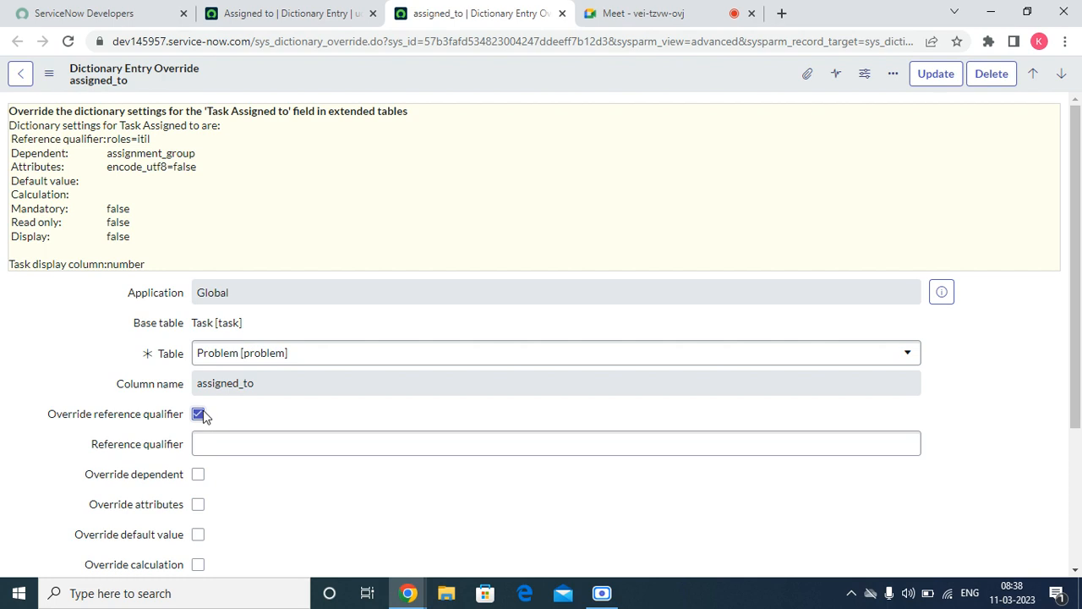
click(225, 446)
click(200, 416)
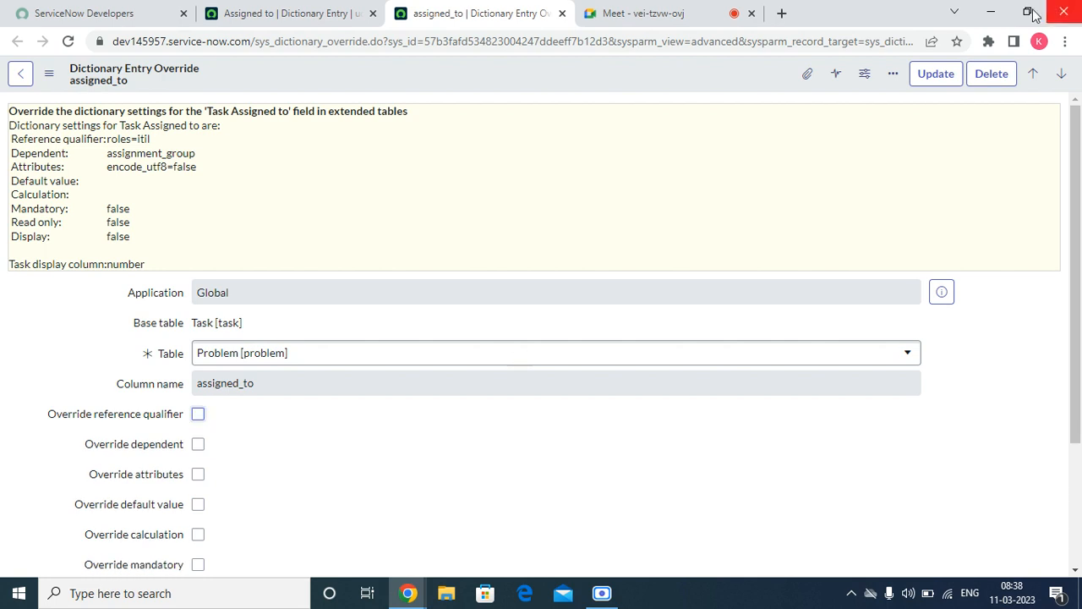
click(935, 74)
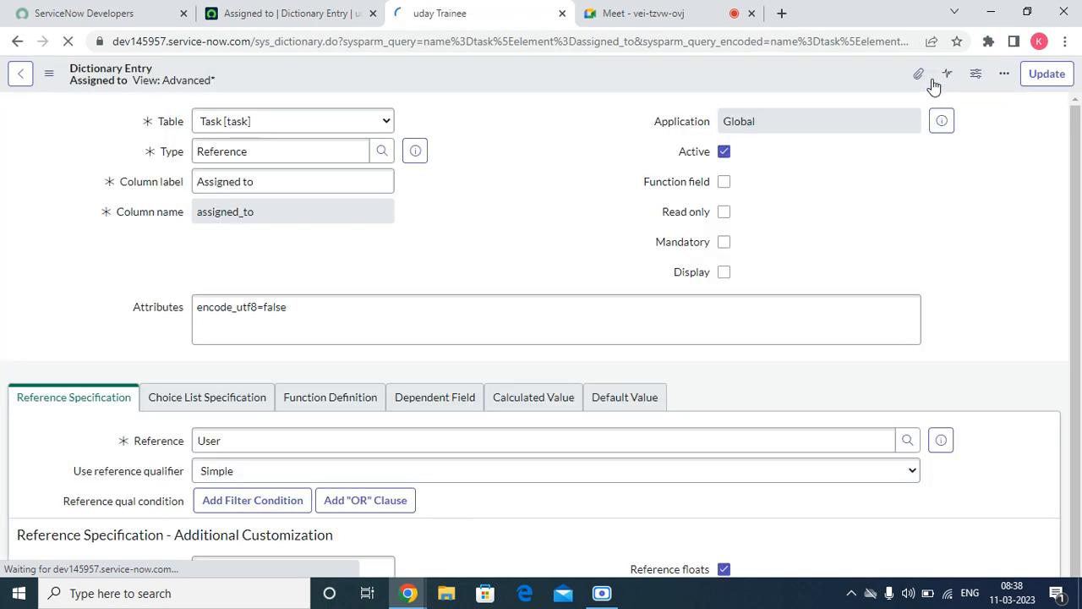
Return to the main ServiceNow tab and open problem PRB0040001 from the problem list.
click(325, 14)
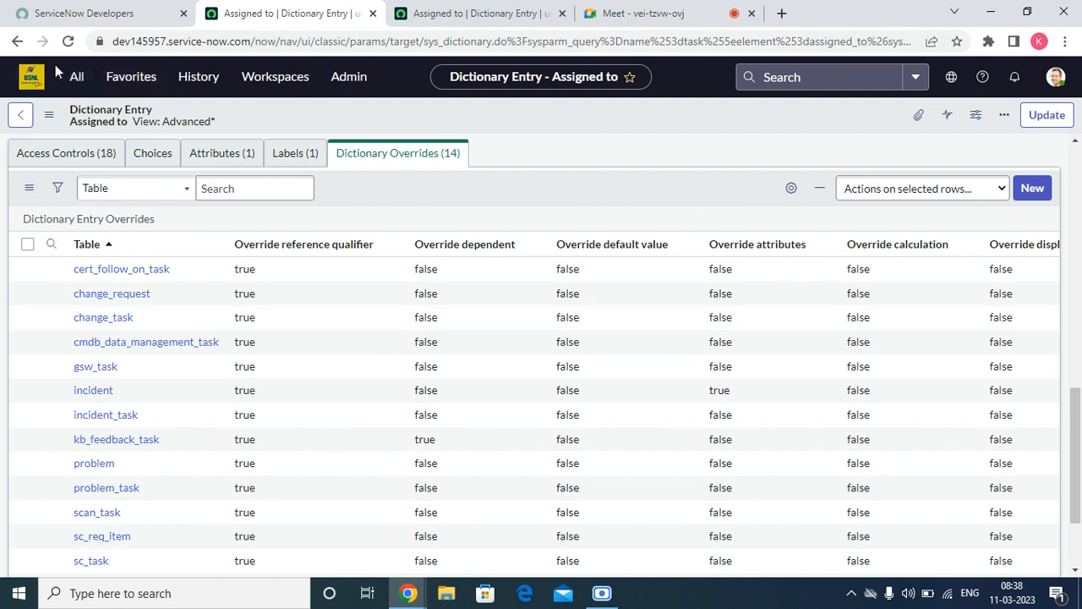
click(76, 77)
click(51, 231)
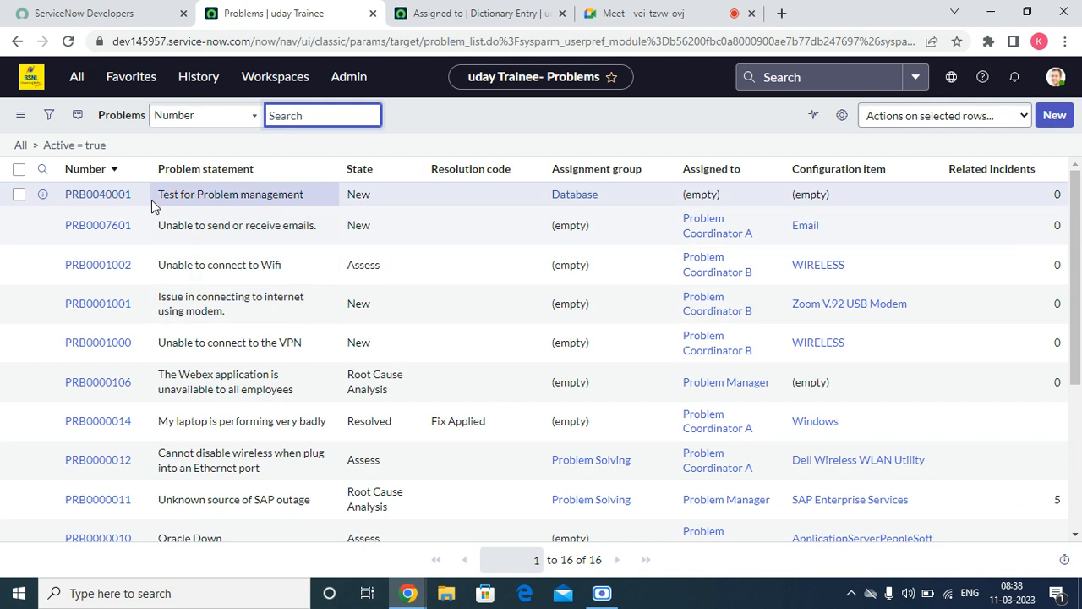
click(104, 198)
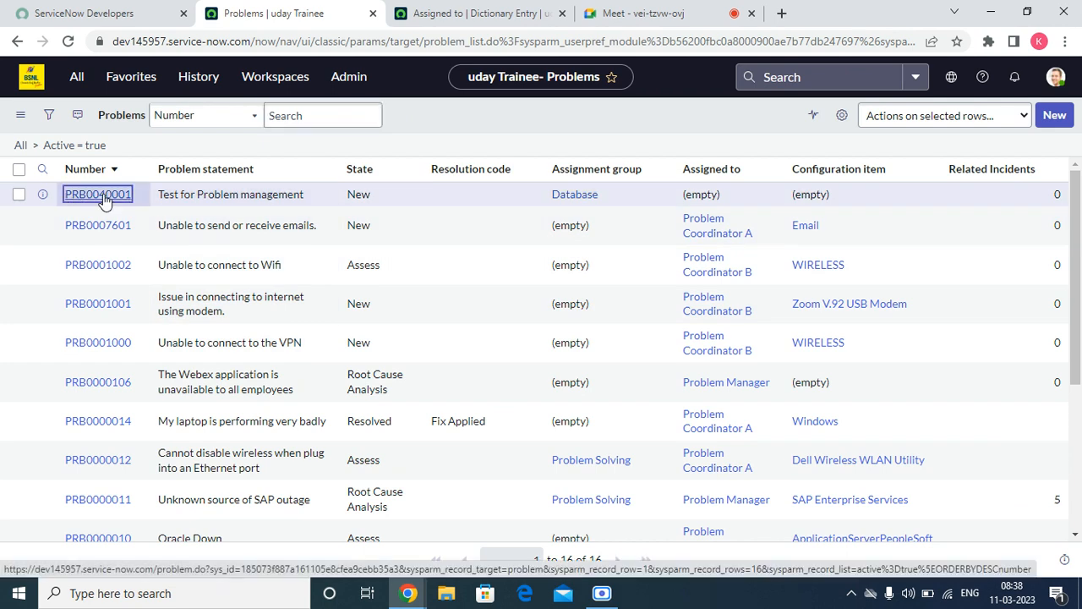
click(103, 193)
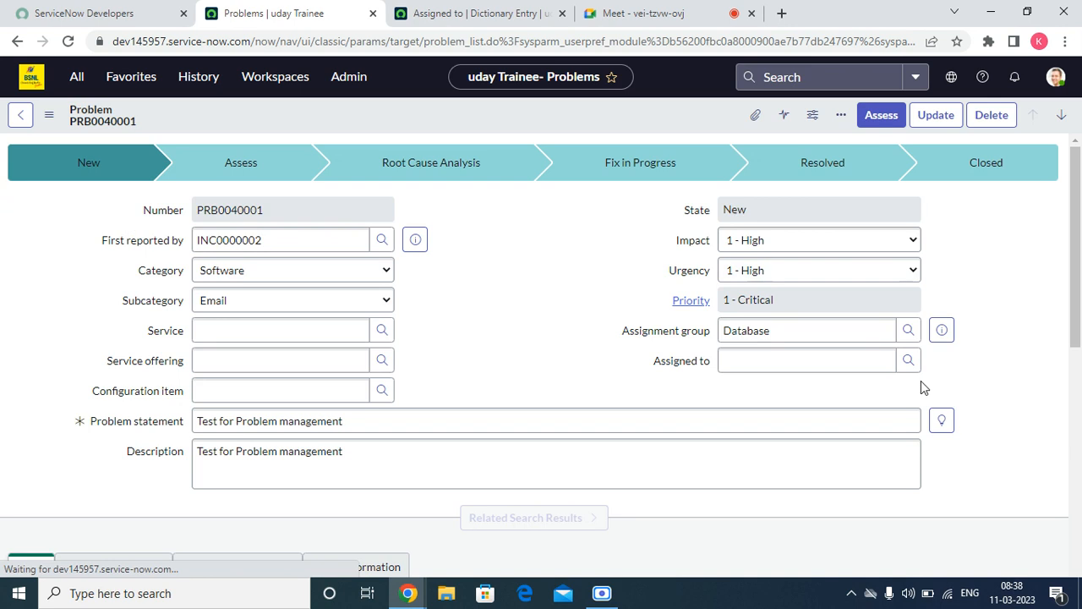
Assign the problem to the first user in the Assigned to lookup and save it in the Assess state.
click(909, 360)
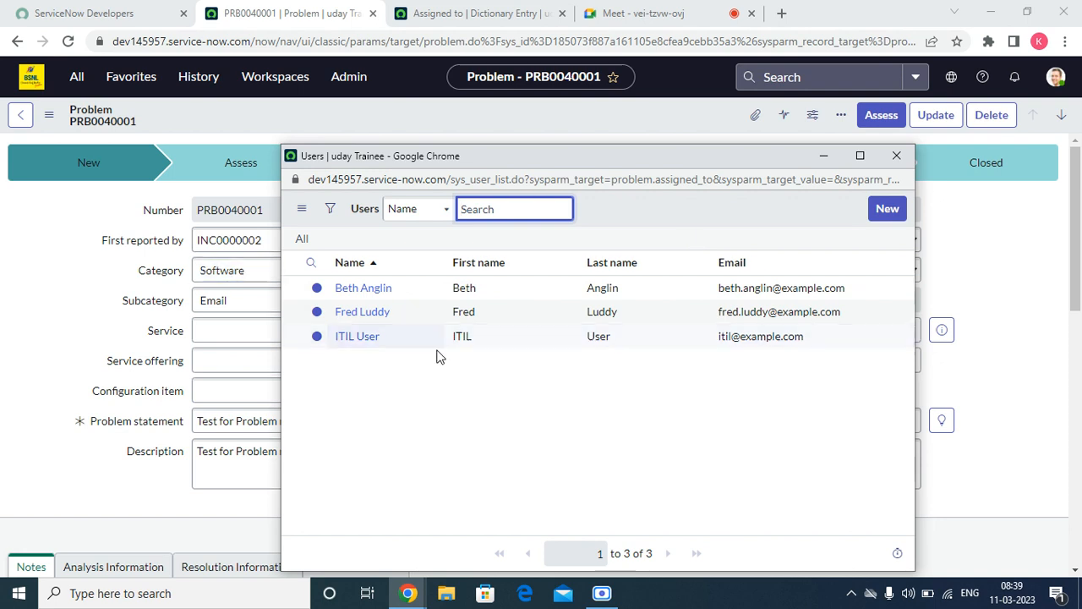
click(368, 289)
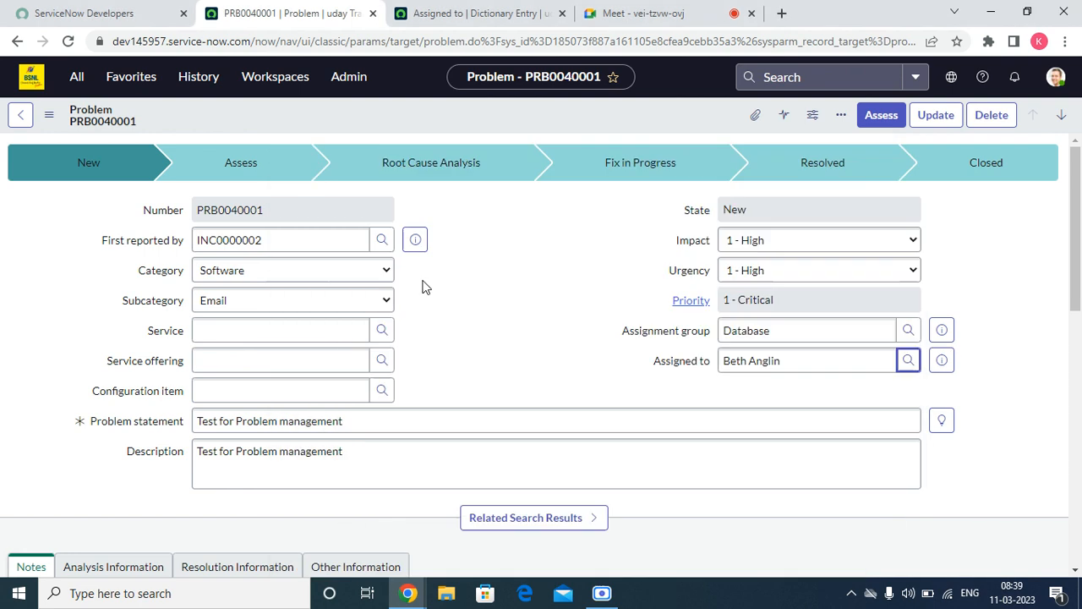
right_click(466, 119)
click(490, 125)
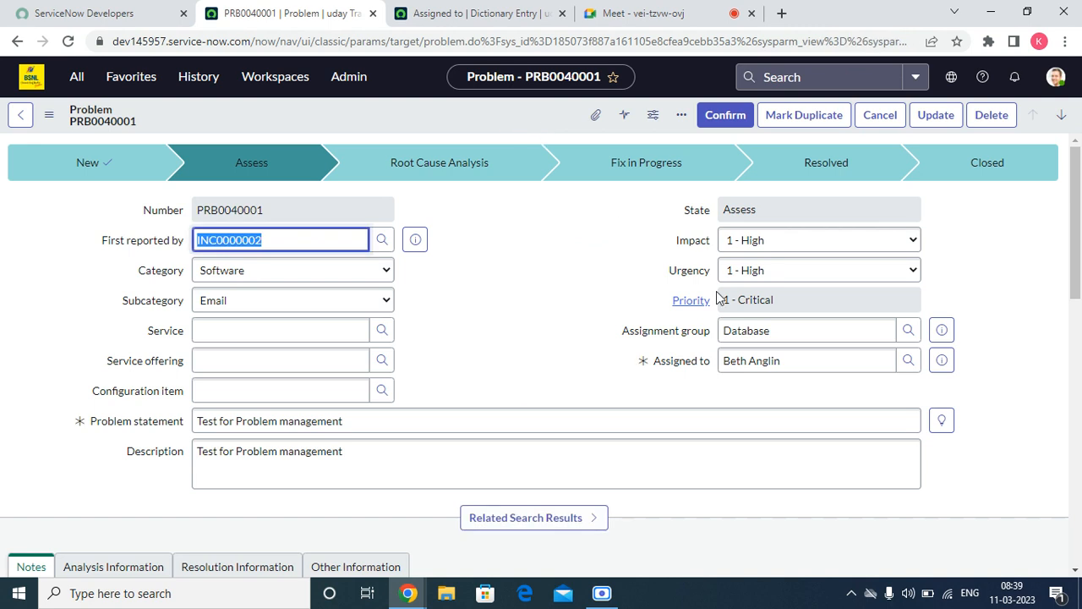
Confirm the assessed problem to advance it to Root Cause Analysis.
click(779, 210)
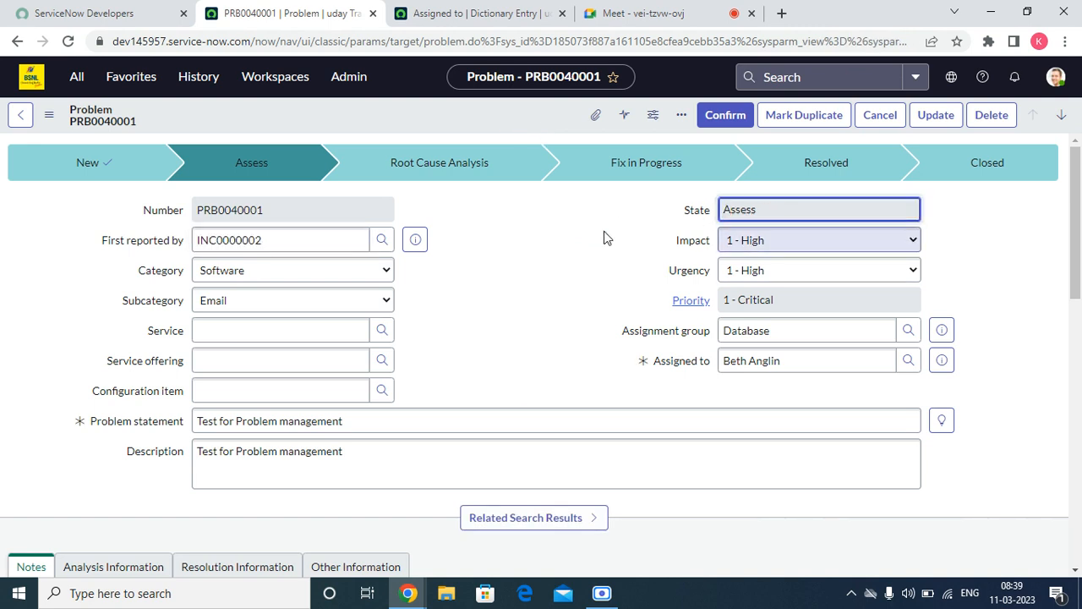
scroll(583, 235, down, 10)
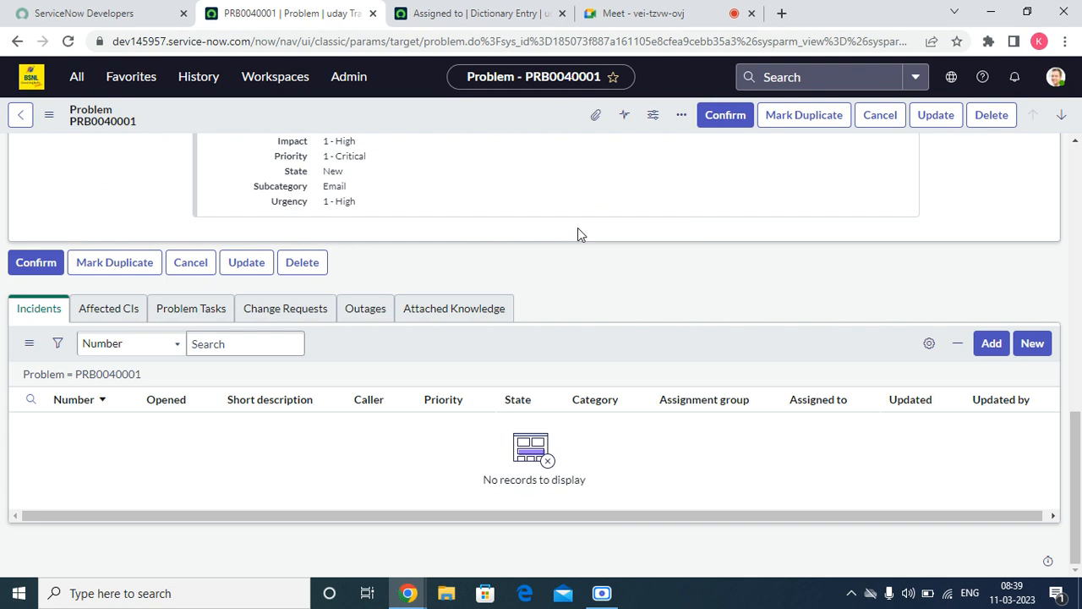
scroll(498, 311, up, 10)
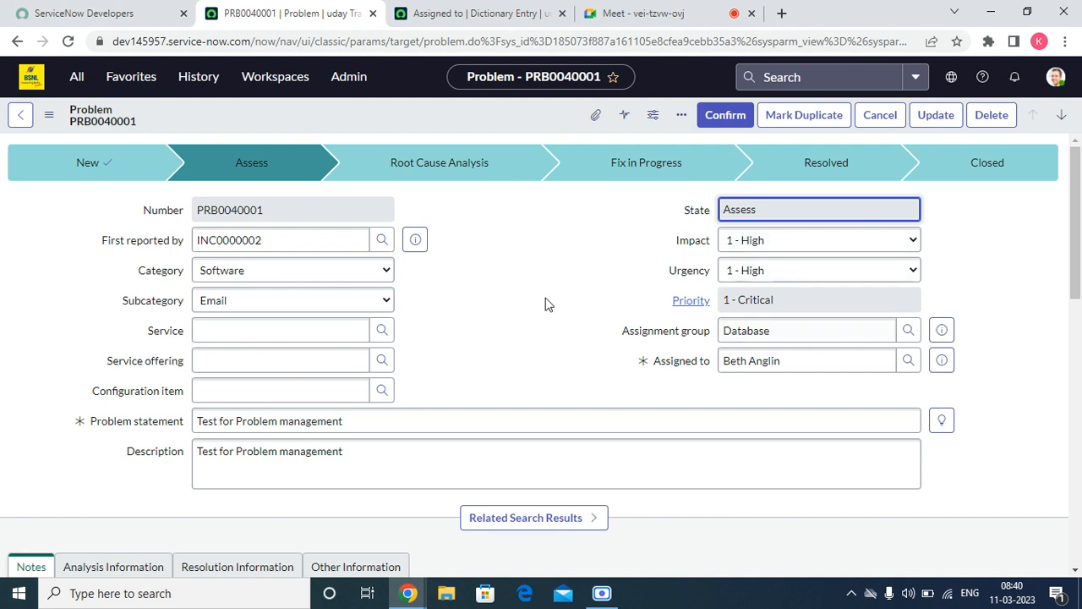
scroll(546, 297, down, 15)
scroll(545, 299, up, 15)
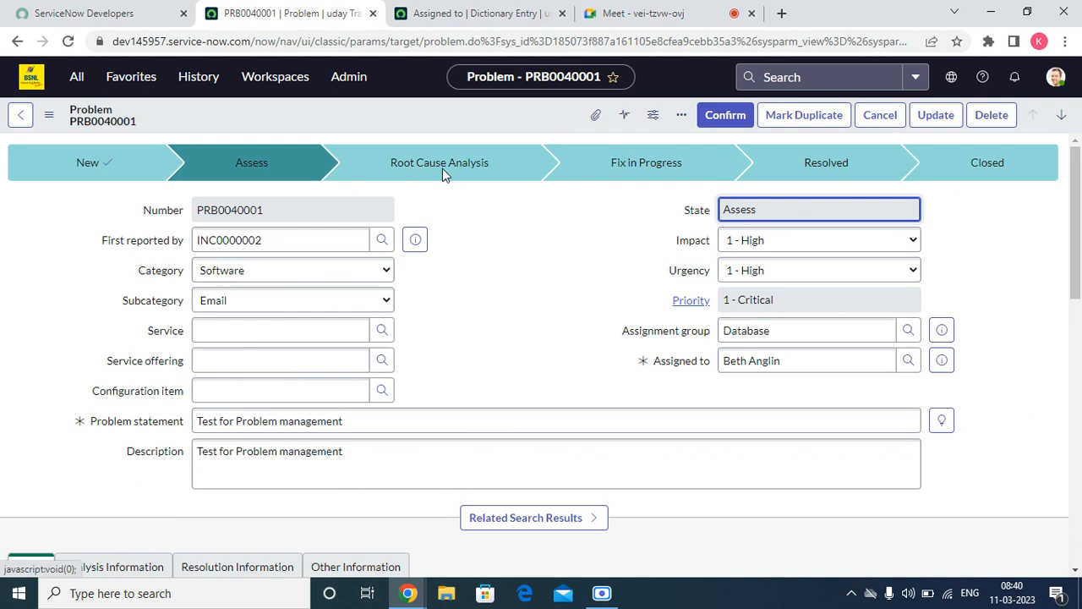
click(721, 120)
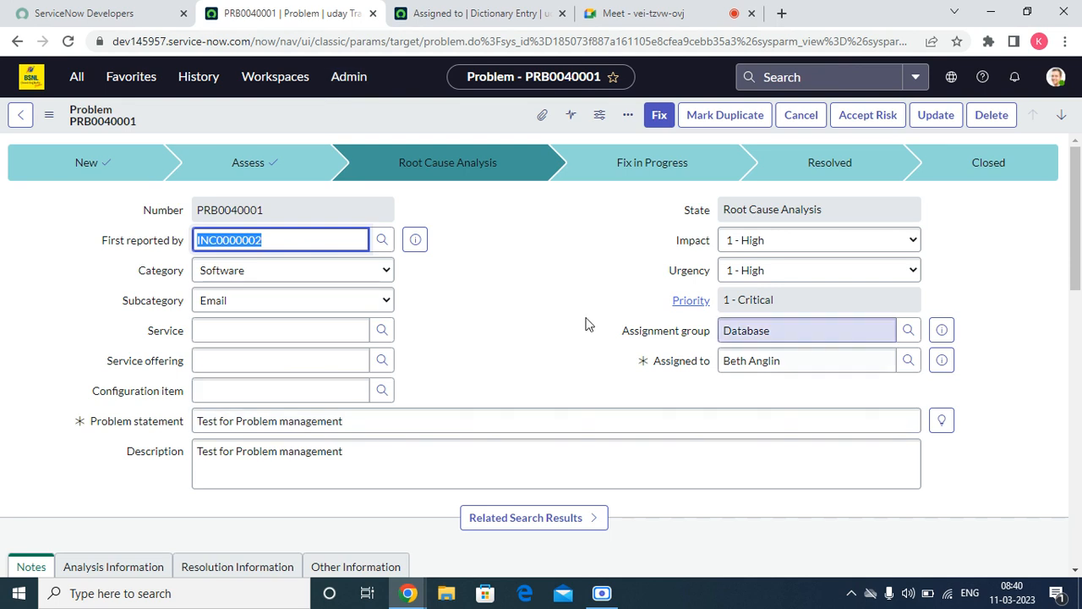
Try to advance the problem from Root Cause Analysis to Fix in Progress with the Fix action.
scroll(588, 324, down, 15)
scroll(517, 360, up, 15)
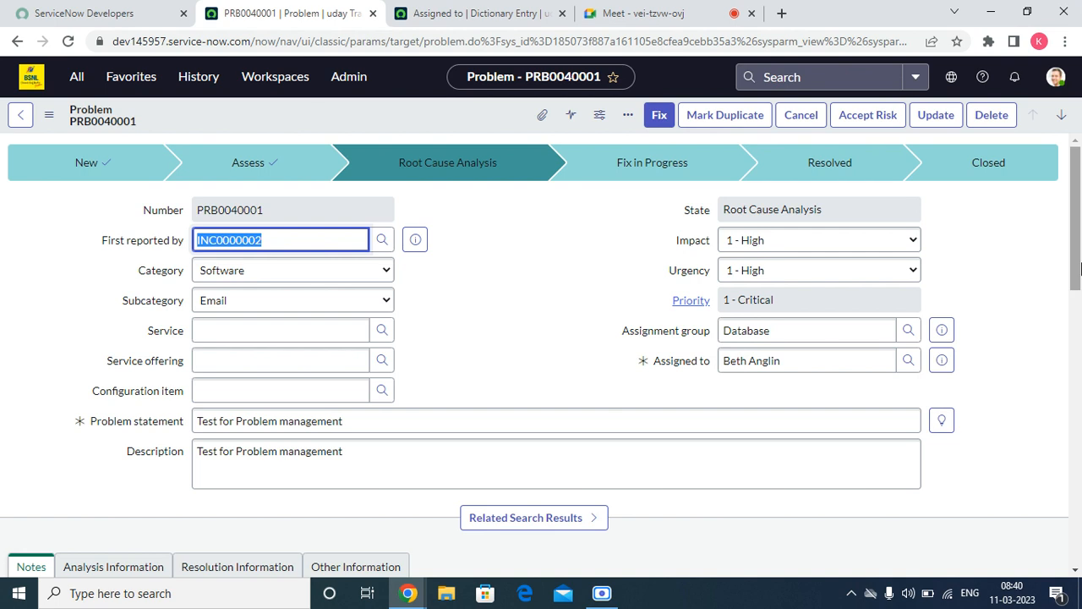
drag(1077, 277, 1079, 221)
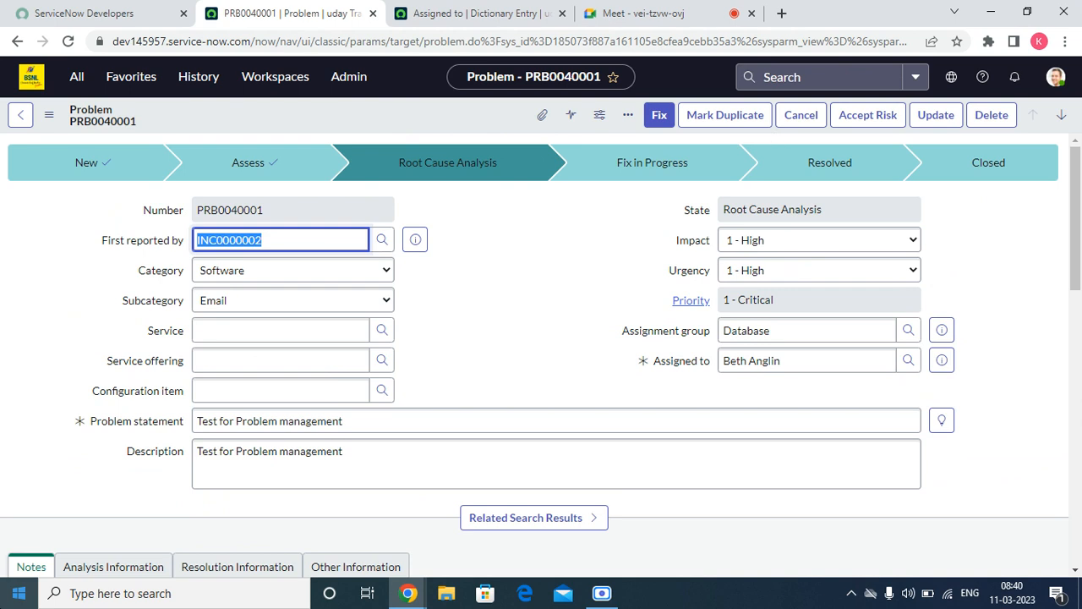
click(660, 117)
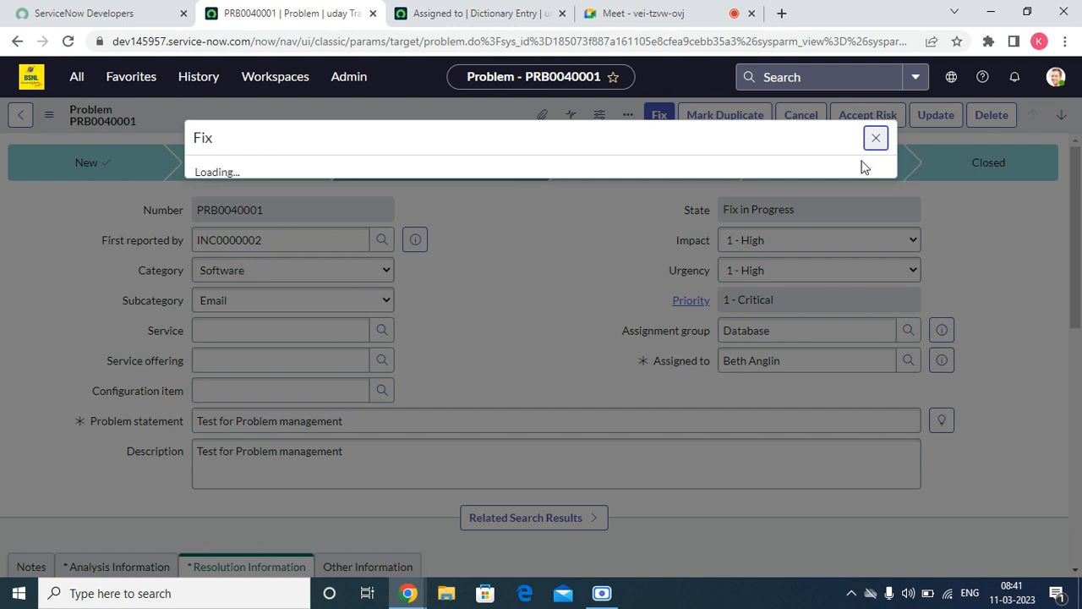
click(876, 138)
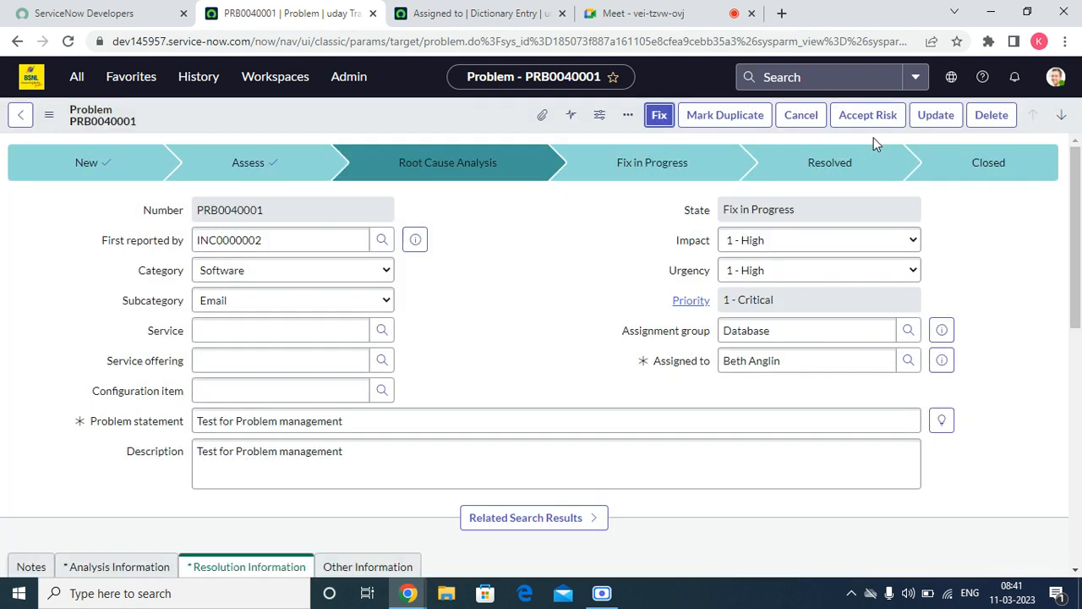
click(658, 116)
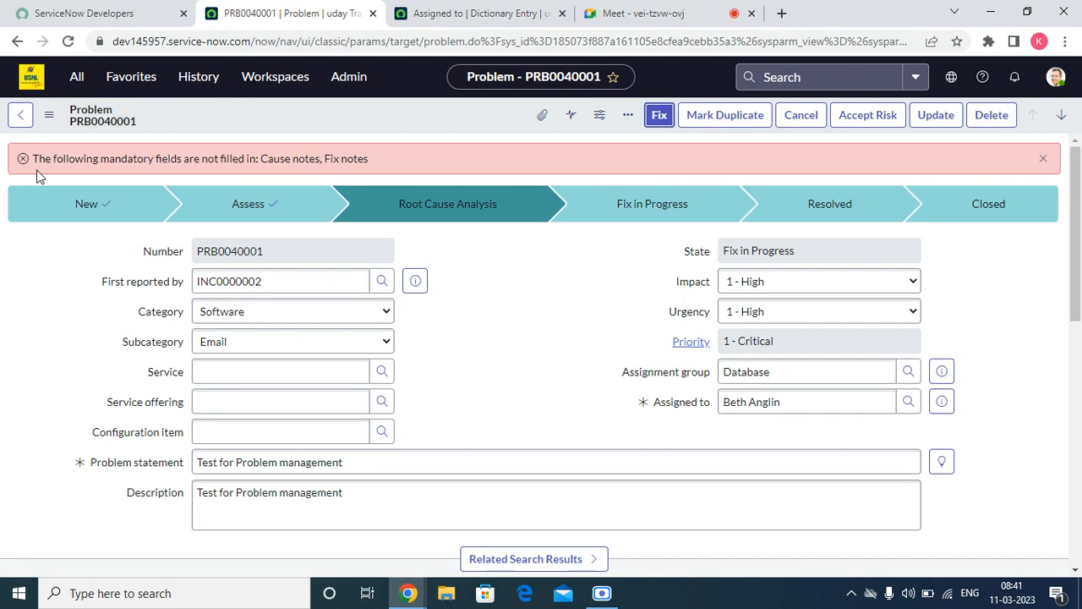
Enter "test" in the mandatory Fix notes and Cause notes of problem PRB0040001.
drag(285, 159, 336, 160)
scroll(430, 220, down, 10)
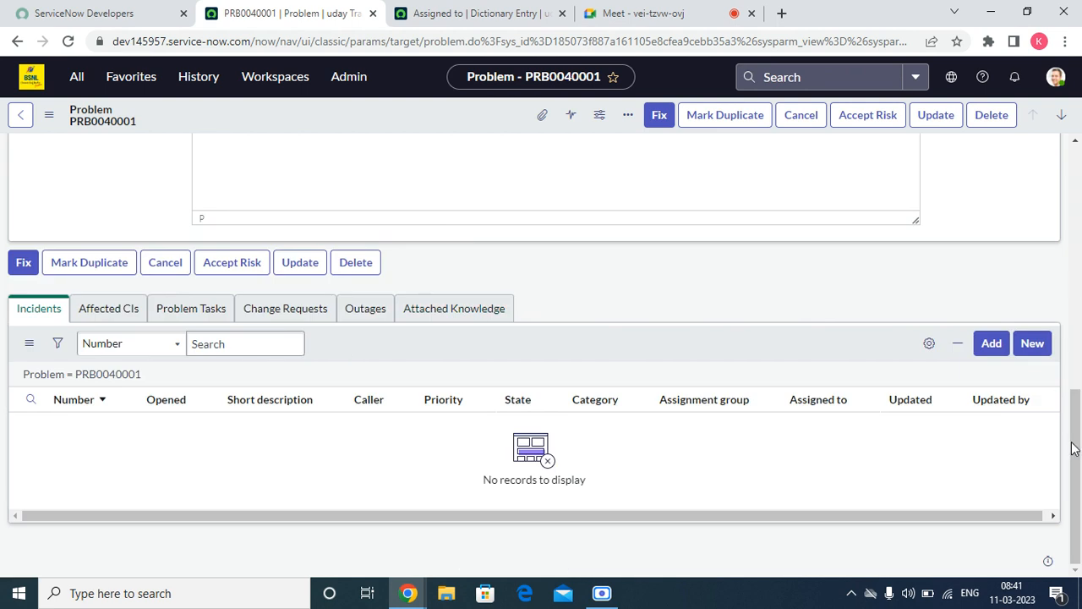
drag(1075, 459, 1076, 384)
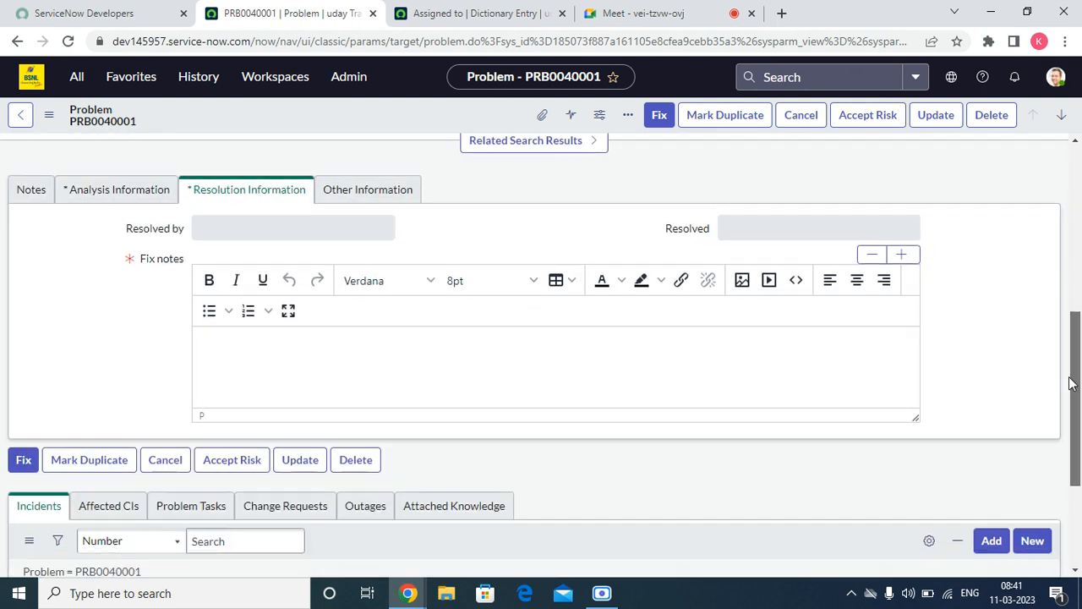
click(241, 369)
text(te)
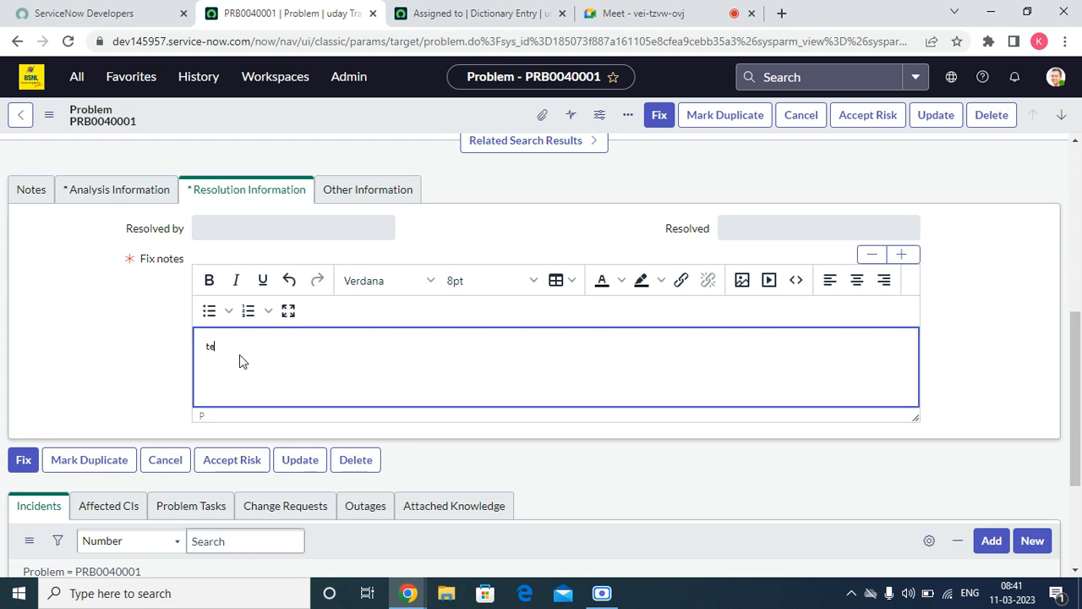
text(st)
click(100, 193)
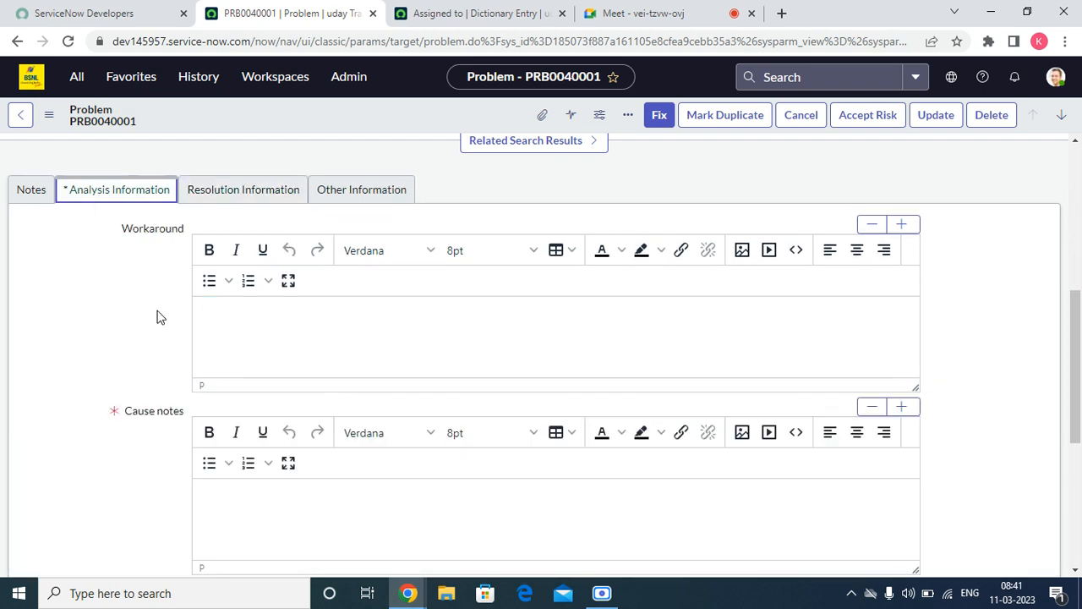
click(282, 494)
text(t)
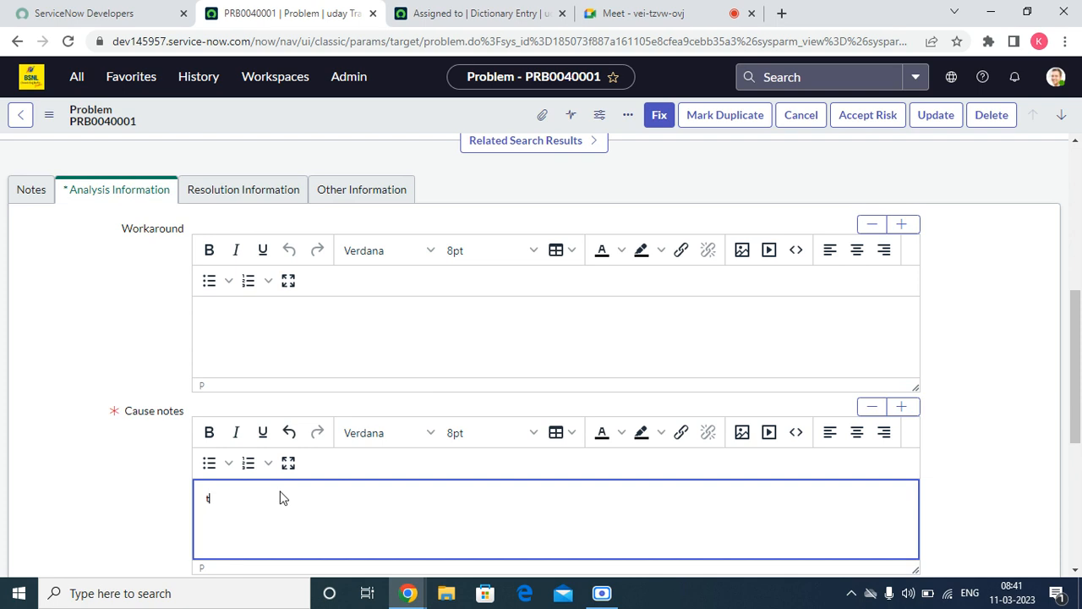
text(est)
Advance the problem to Fix in Progress with the Fix action and close the Assigned to dictionary entry tab.
scroll(795, 342, up, 5)
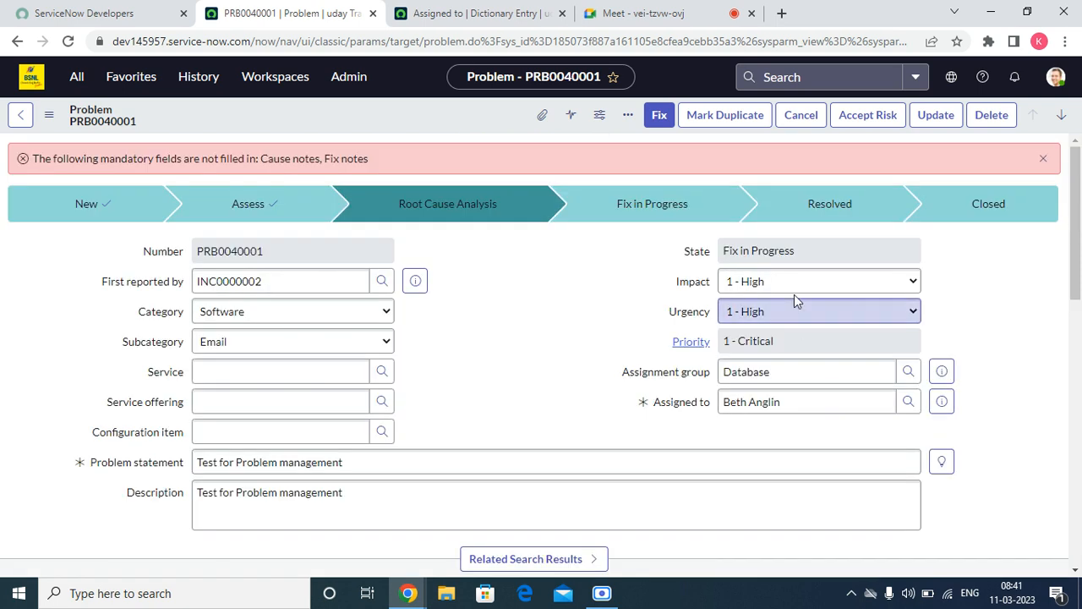
click(1042, 159)
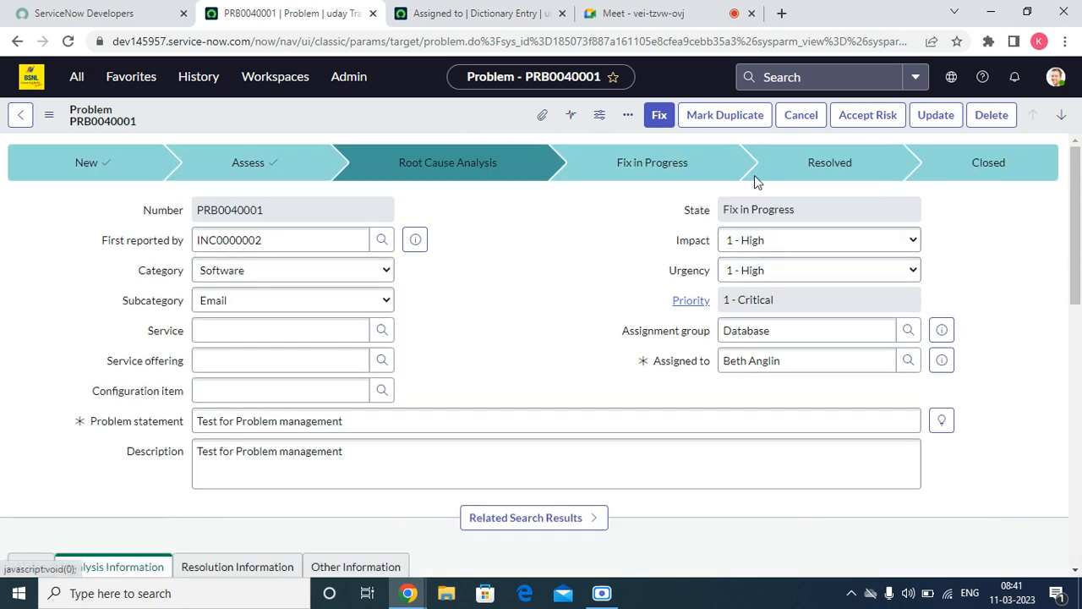
click(659, 116)
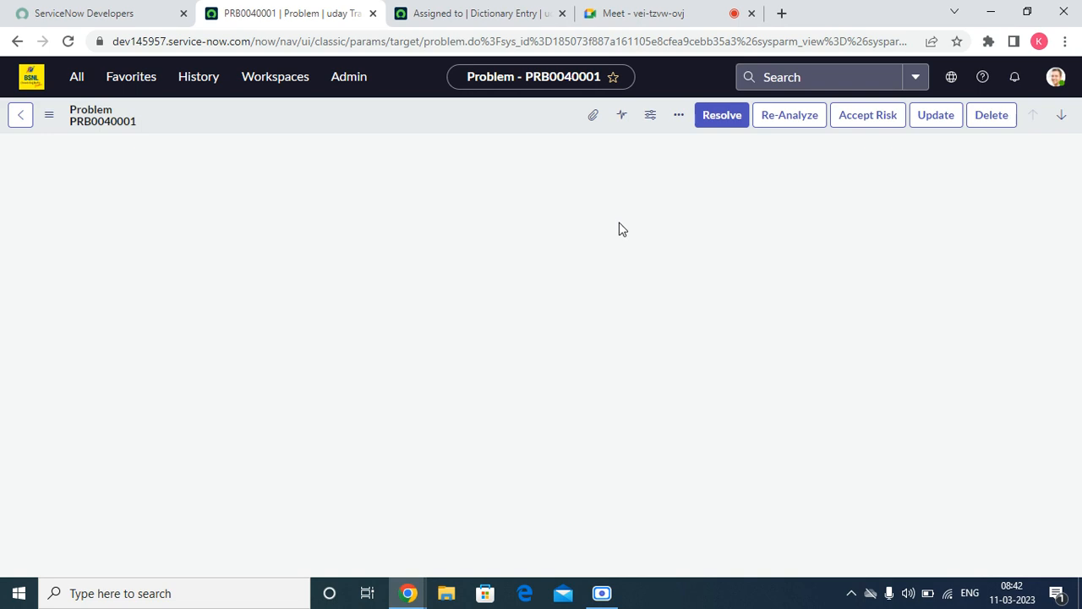
click(562, 14)
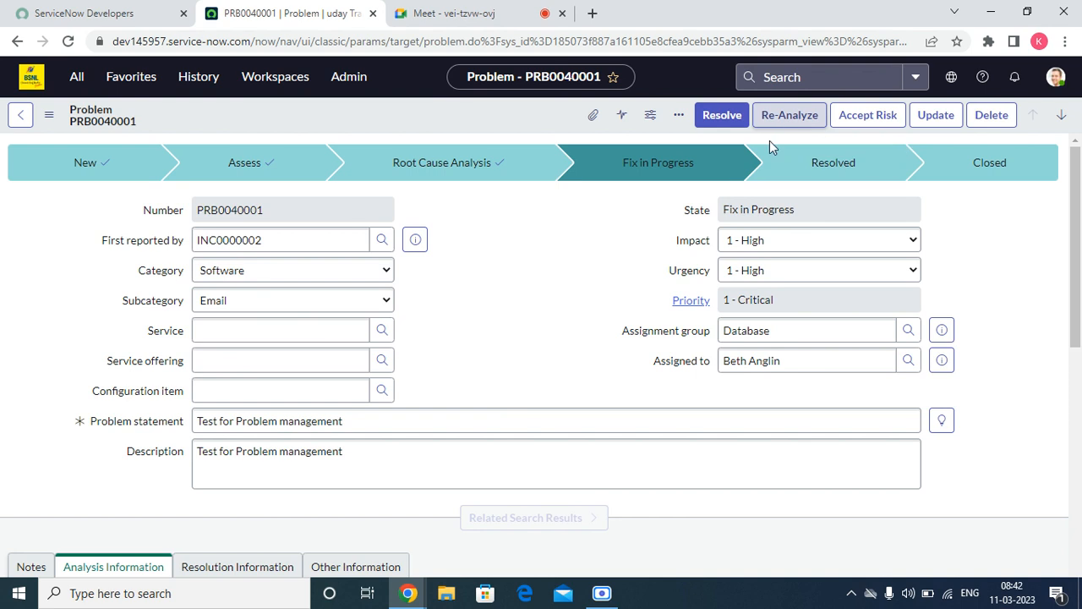
Resolve problem PRB0040001 to advance it from Fix in Progress to Resolved.
scroll(769, 144, down, 10)
scroll(593, 301, up, 10)
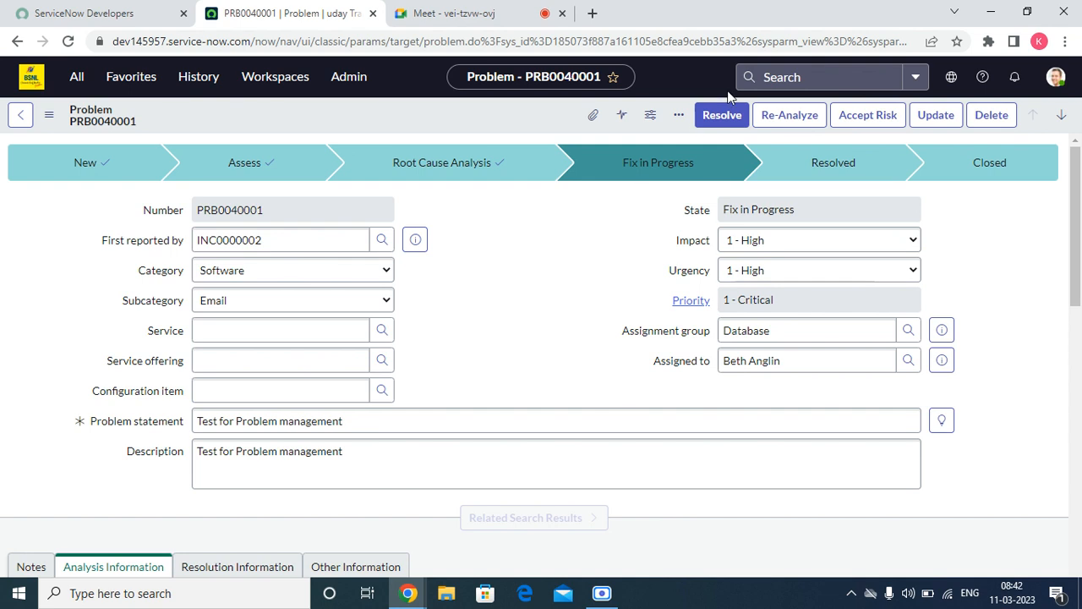
click(723, 115)
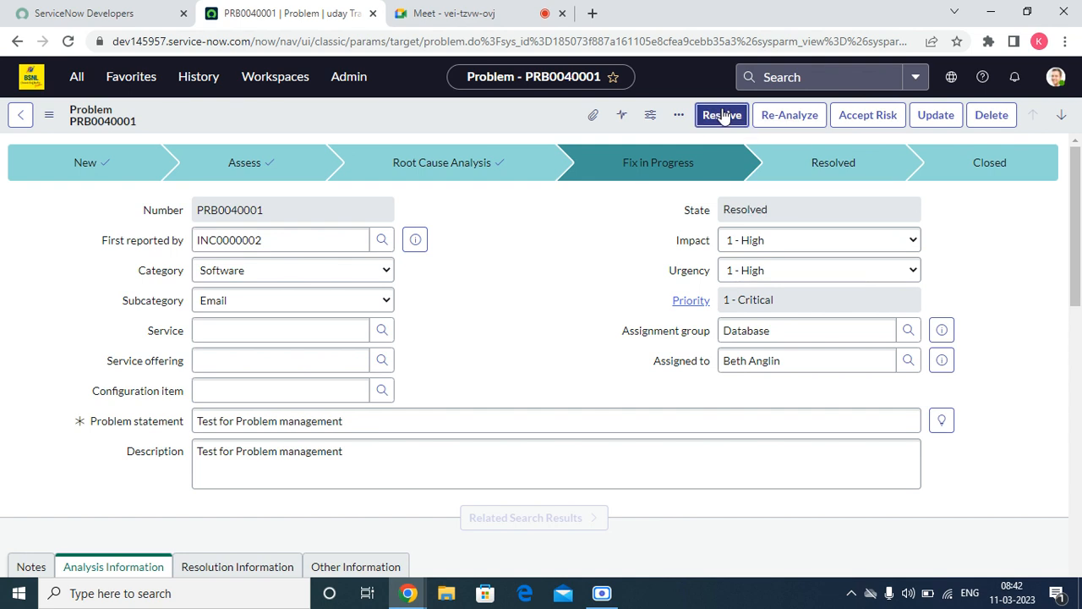
click(735, 210)
click(746, 239)
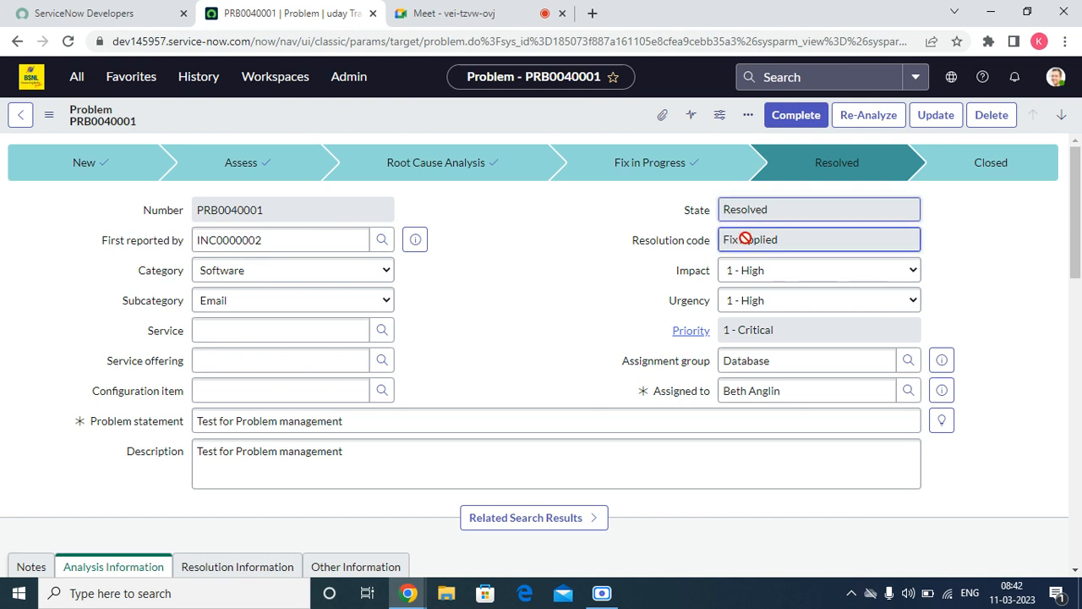
scroll(604, 290, down, 10)
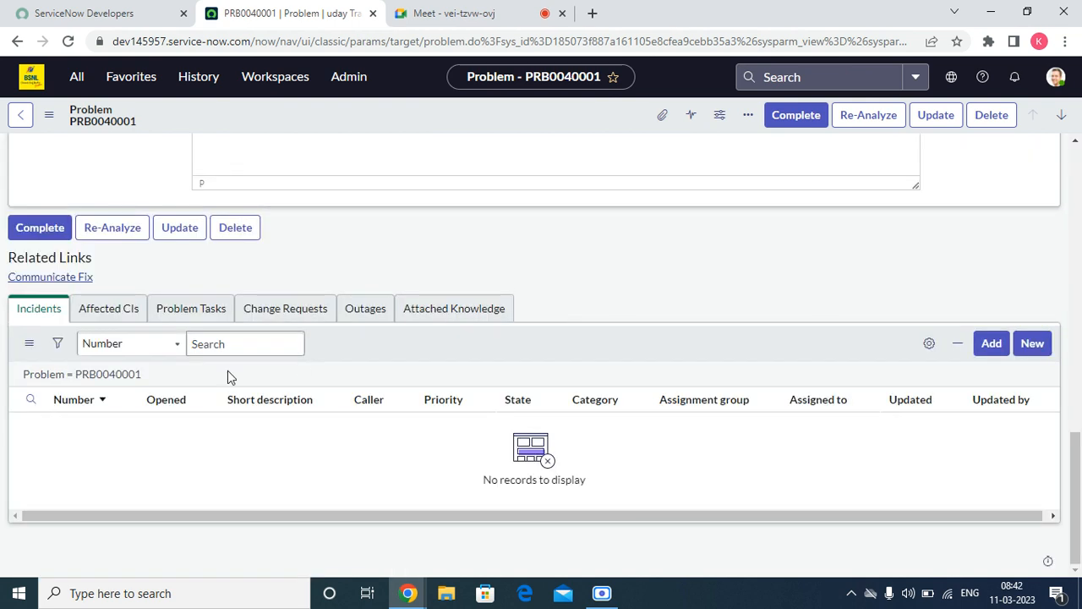
scroll(227, 367, up, 10)
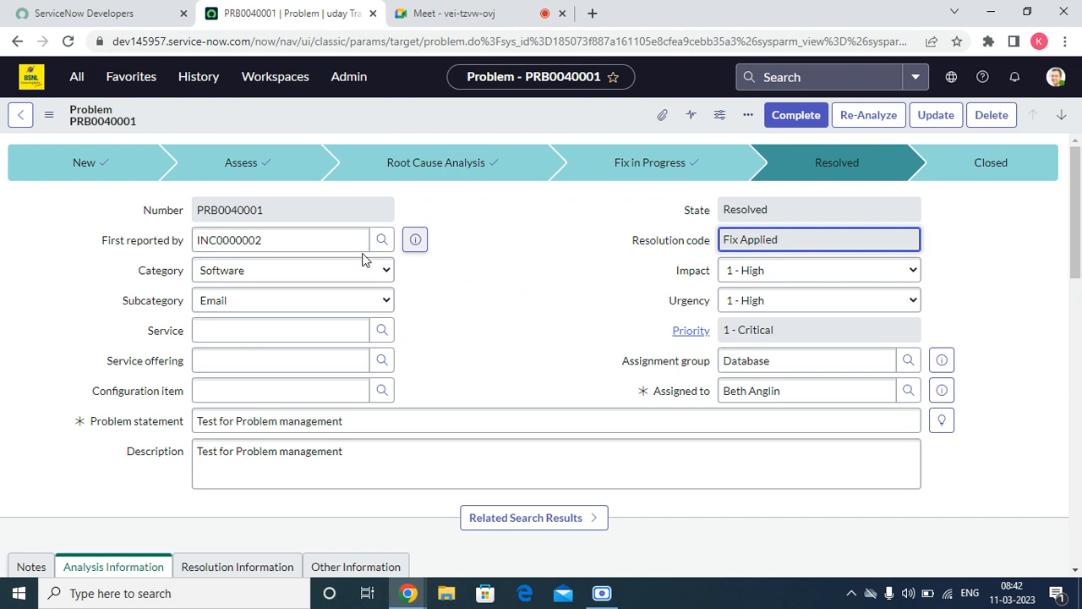
click(49, 165)
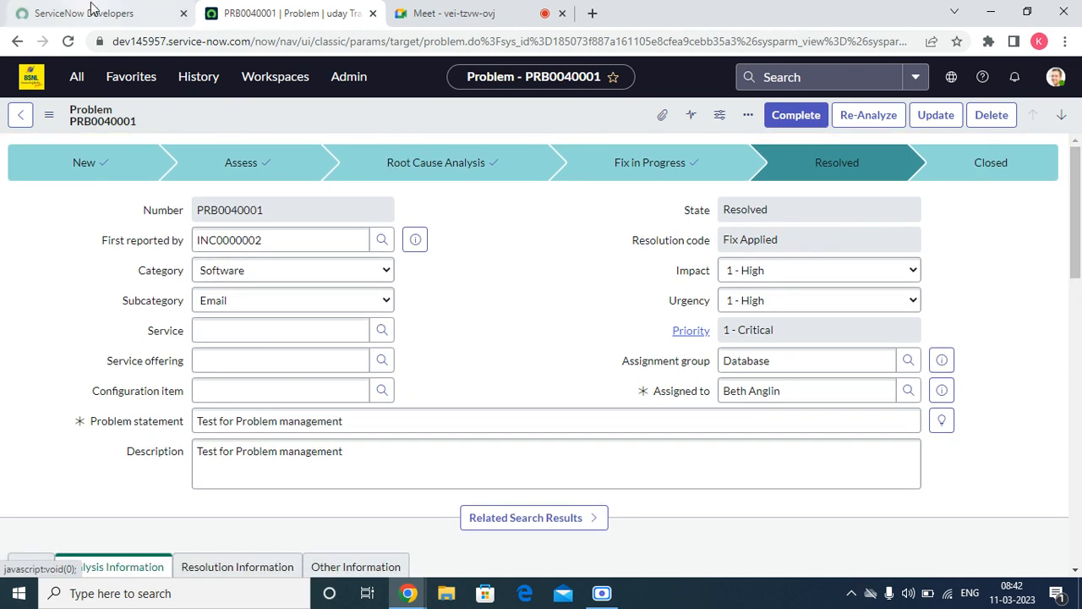
Create a new problem record and set First reported by to CHG0000004 from the task lookup.
click(76, 79)
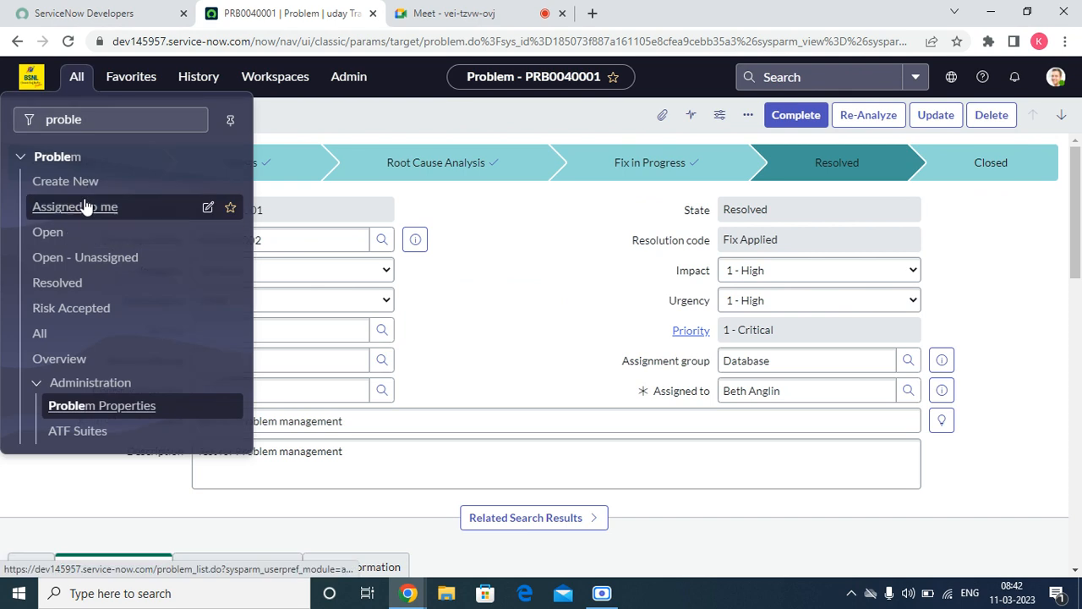
click(81, 182)
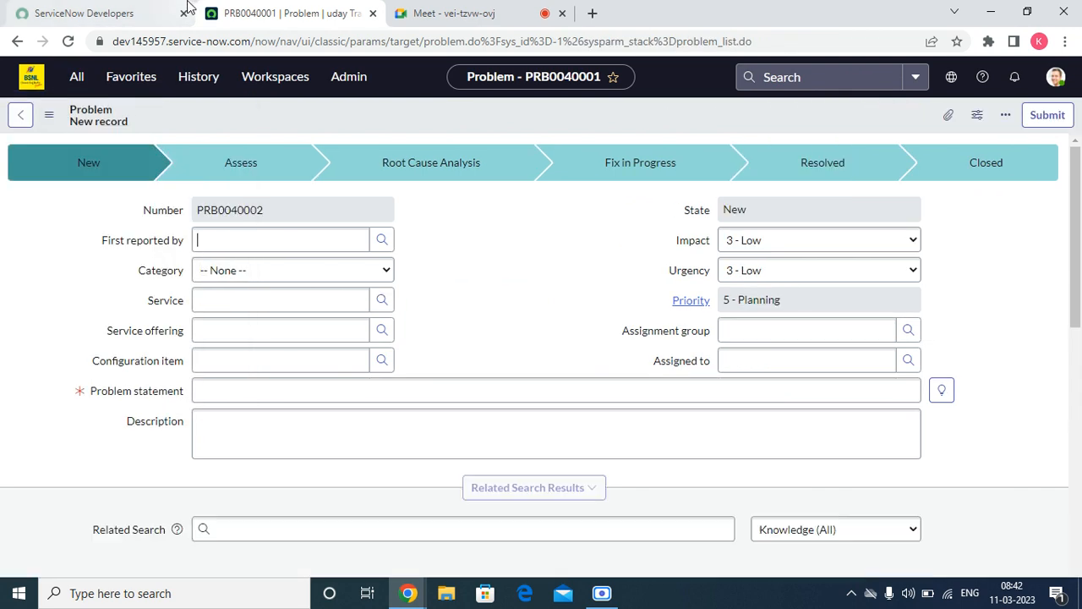
click(307, 237)
double_click(283, 195)
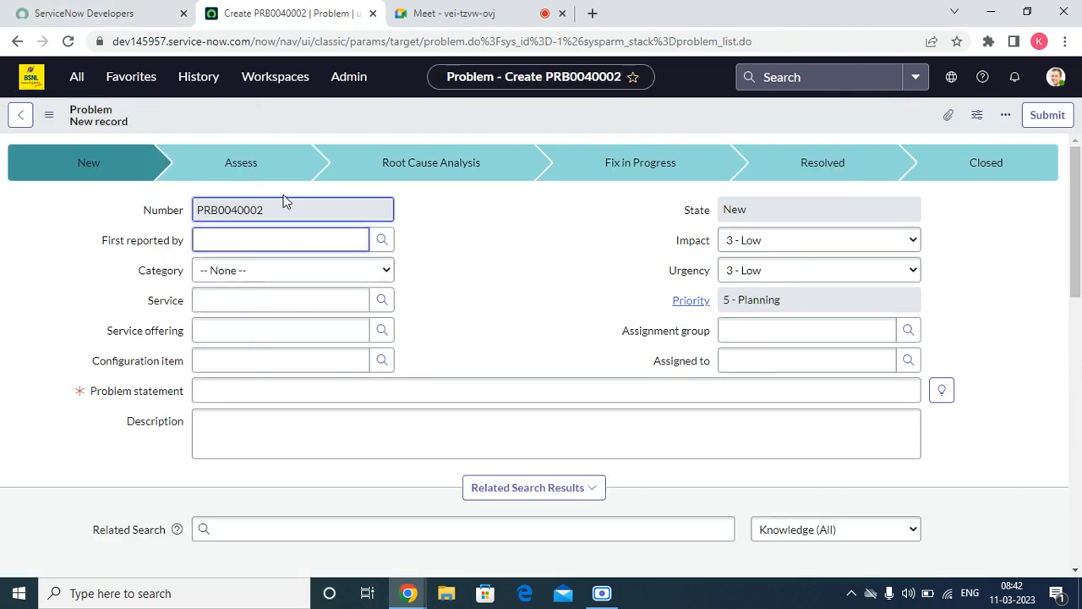
click(355, 240)
click(379, 242)
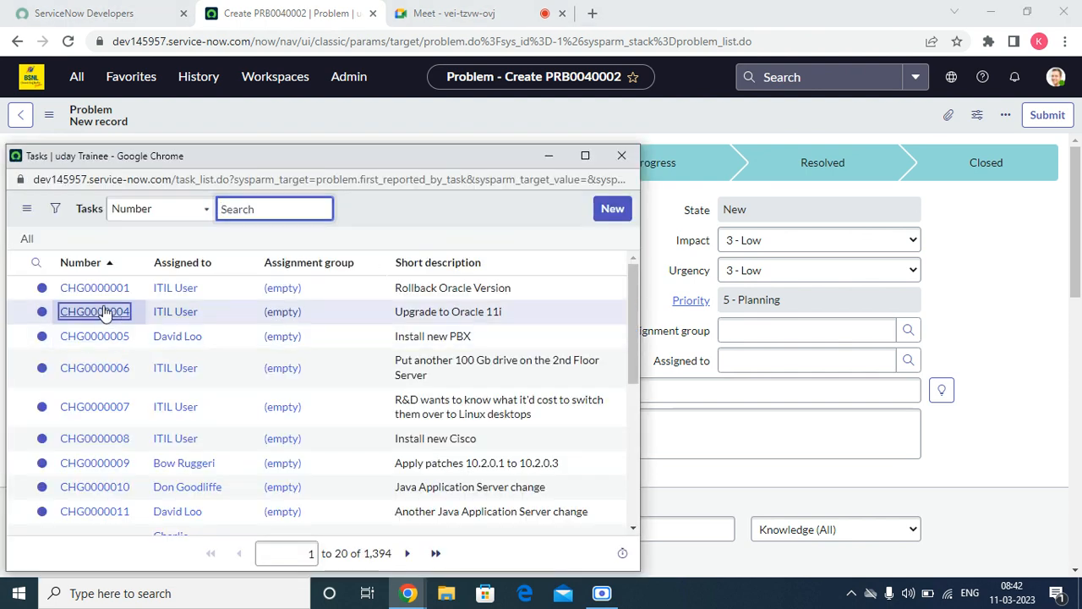
click(101, 314)
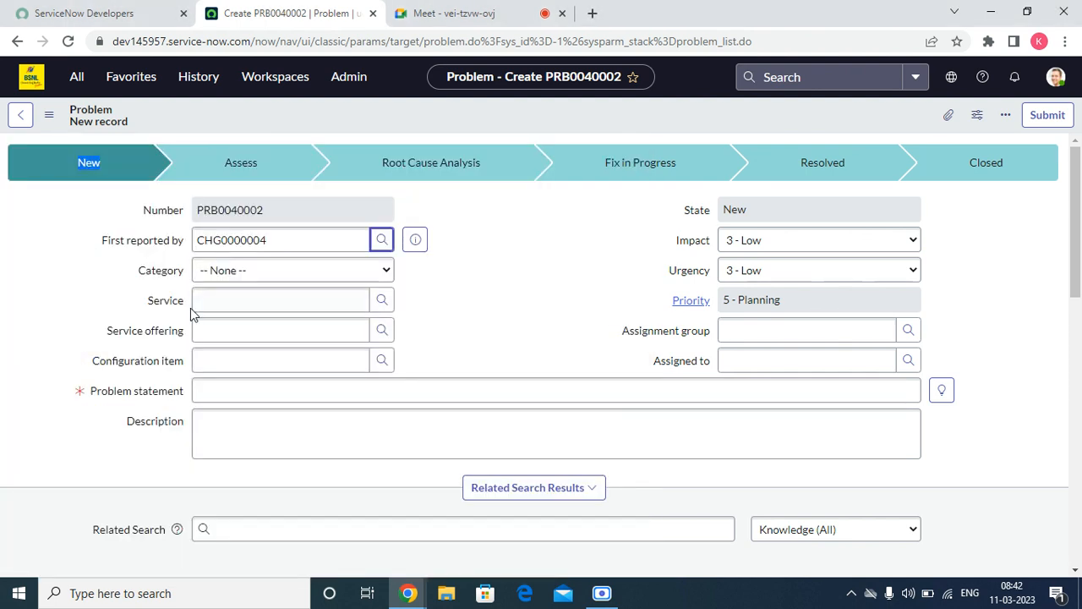
Set the category to Network and the subcategory to DHCP, and enter "test1" as the problem statement.
click(252, 277)
click(234, 336)
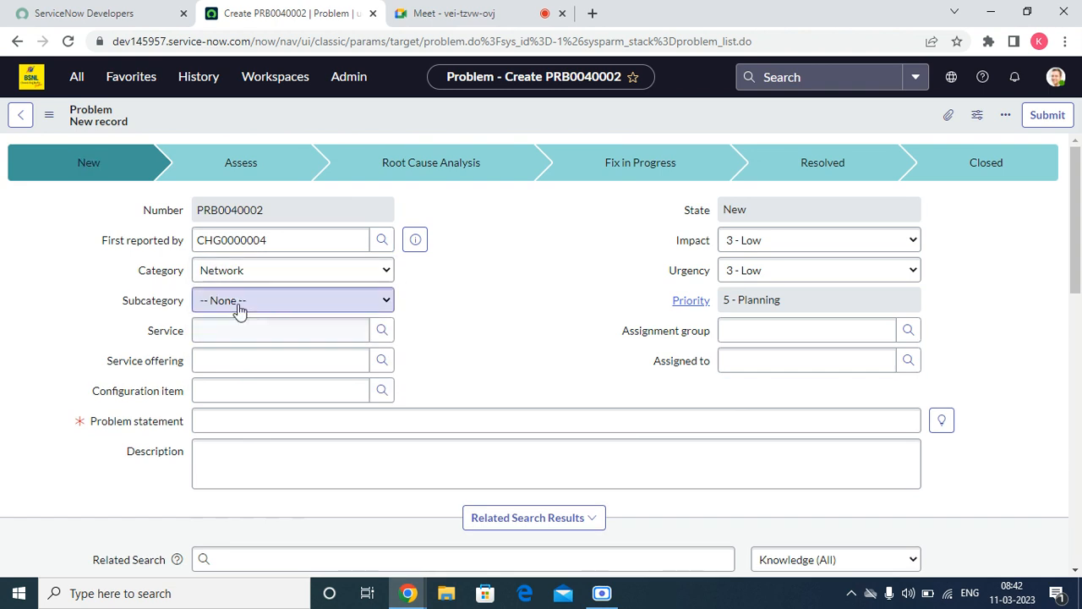
click(238, 306)
click(239, 336)
click(217, 421)
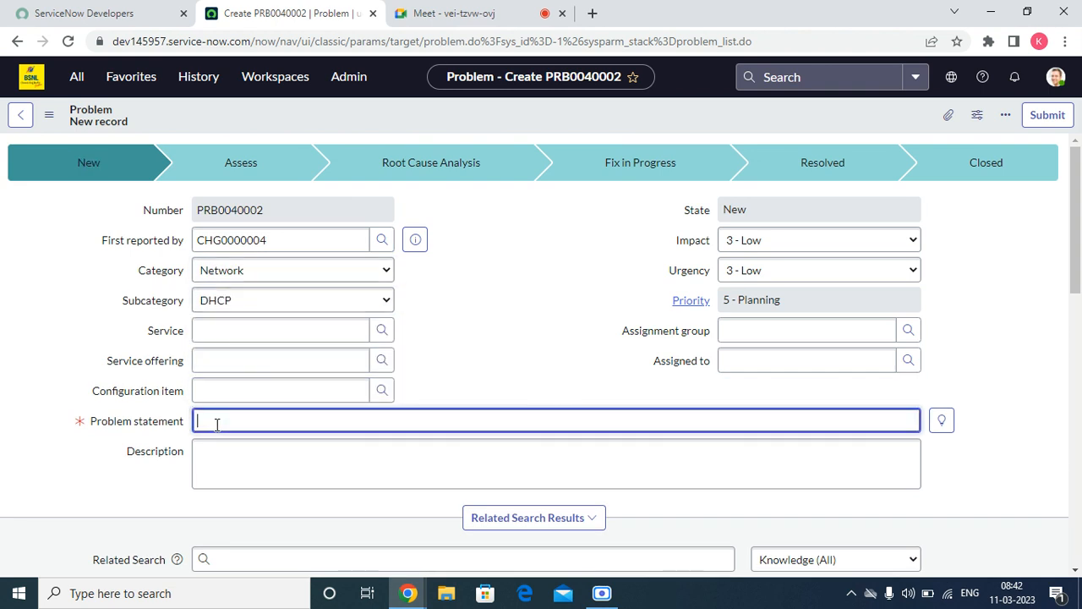
text(test1)
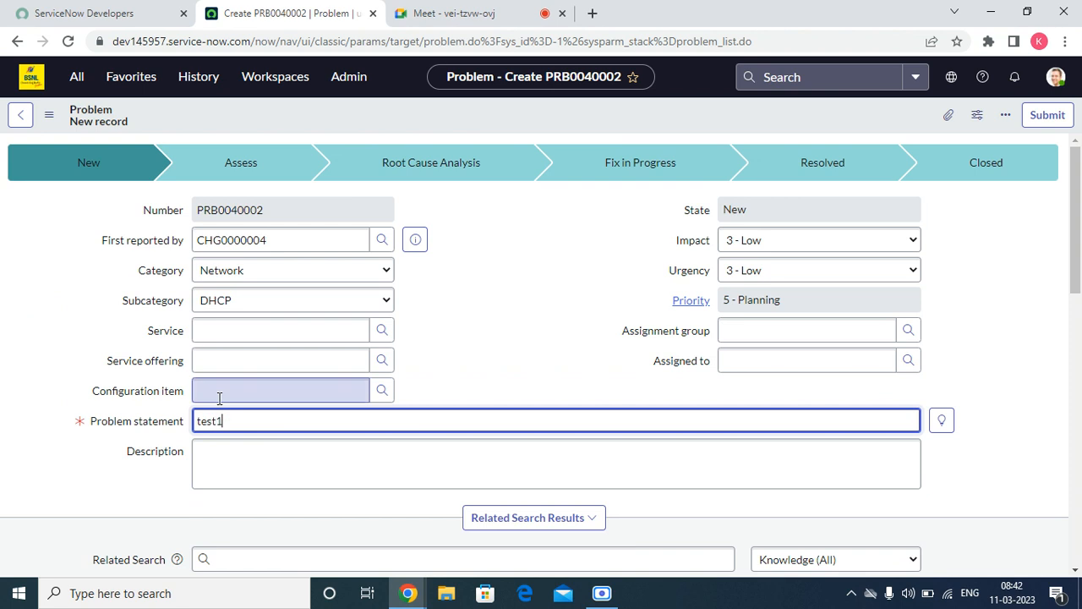
Set the new problem's urgency to 2 - Medium and its assignment group to Network.
click(783, 284)
click(769, 307)
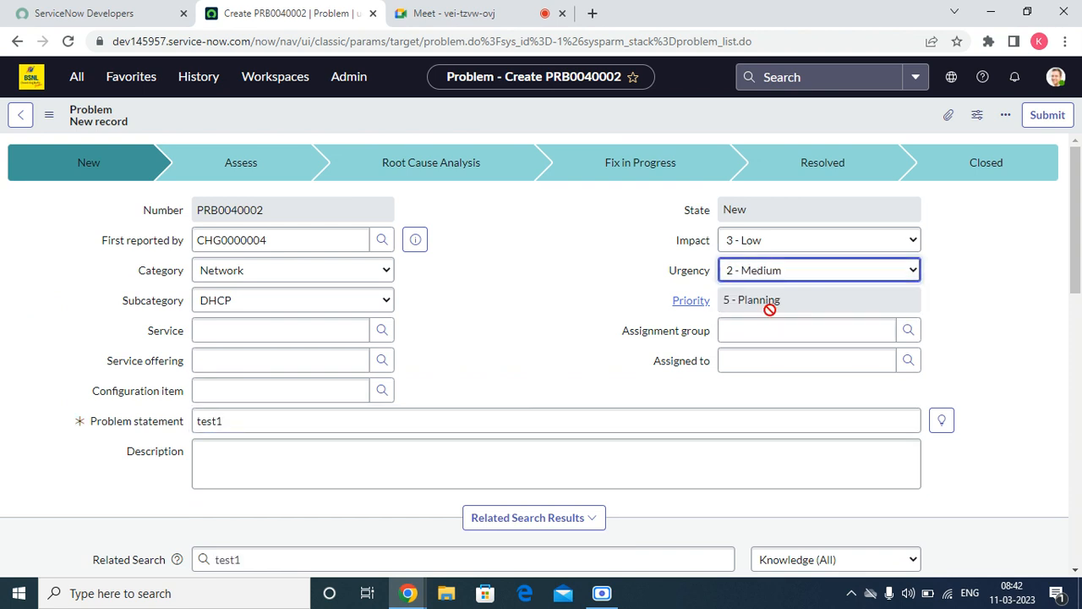
click(761, 331)
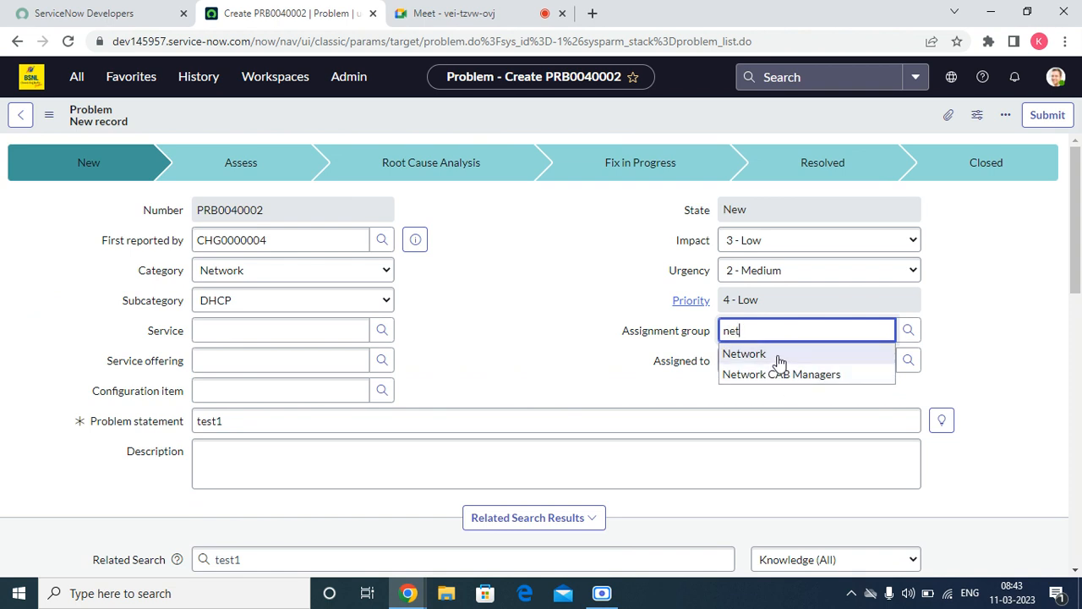
click(776, 353)
Assign the new problem to the first user in the Assigned to lookup and save it in the Assess state.
click(907, 362)
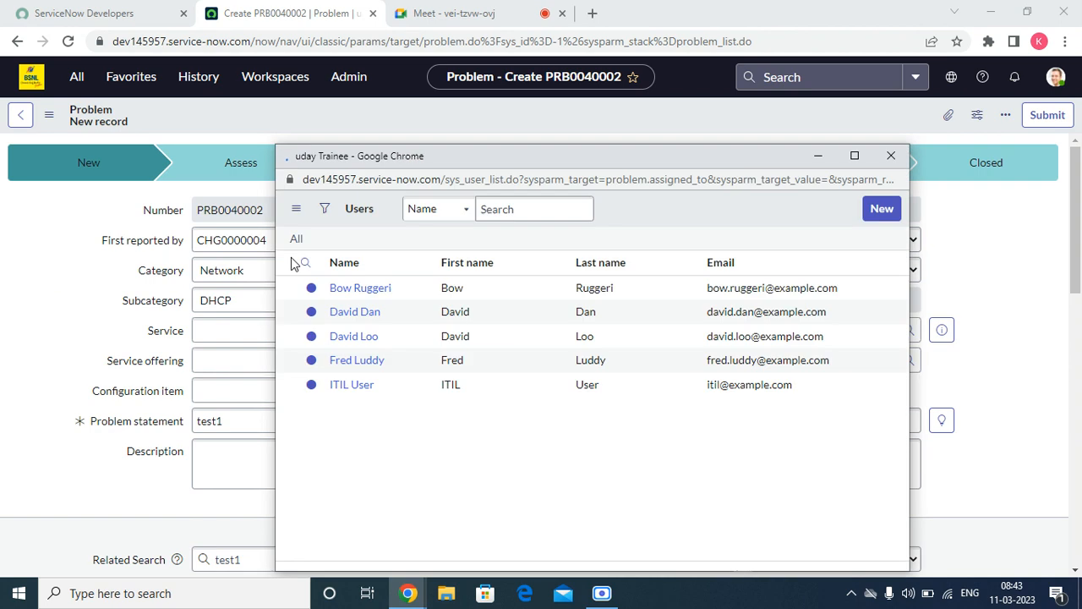
click(371, 291)
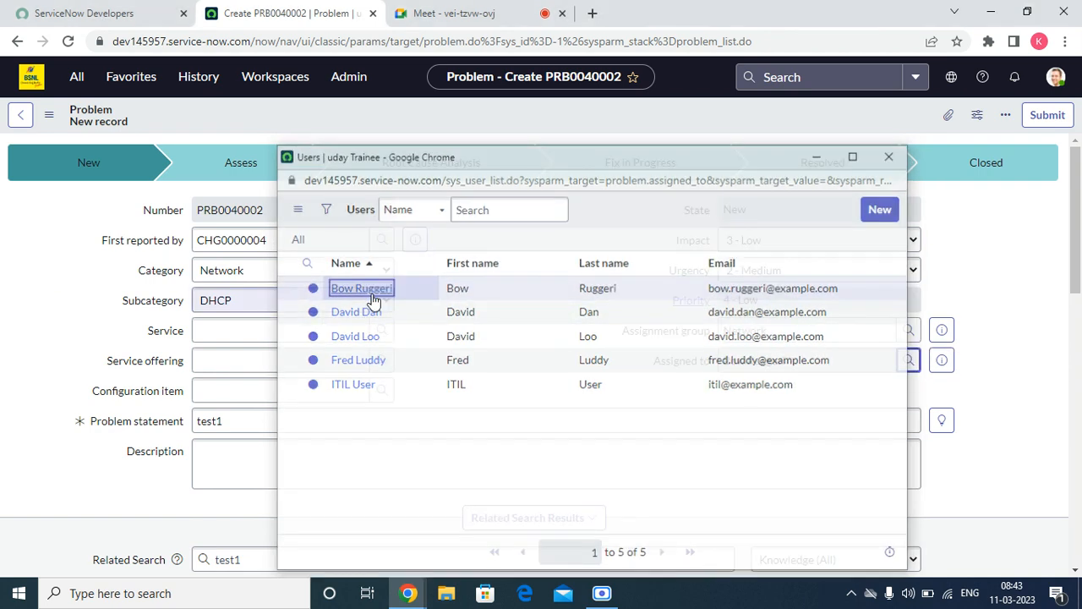
right_click(465, 115)
click(496, 127)
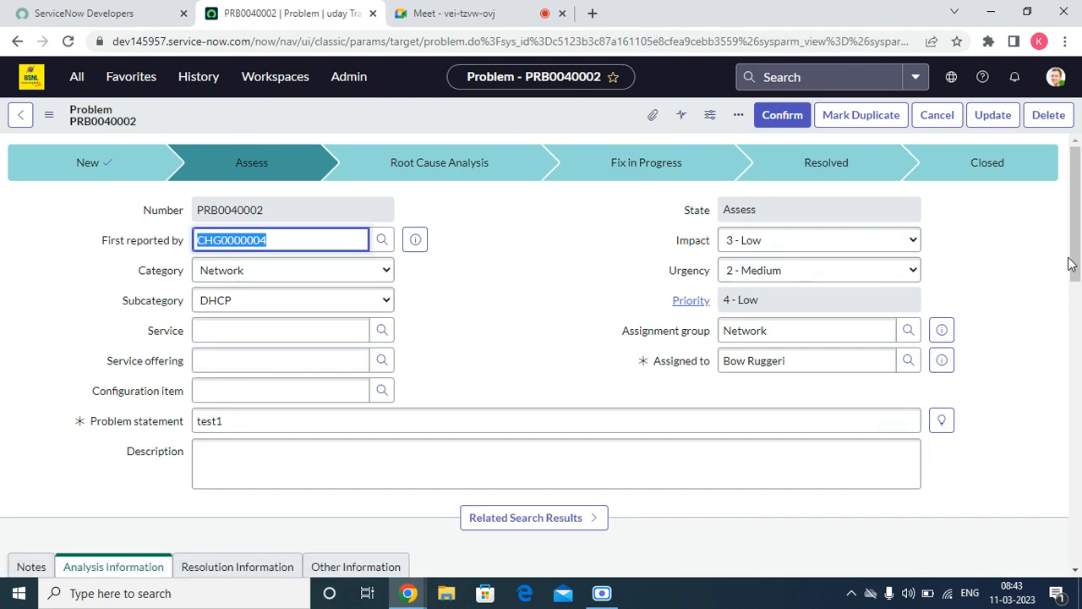
scroll(1077, 287, down, 1)
drag(1077, 305, 1074, 250)
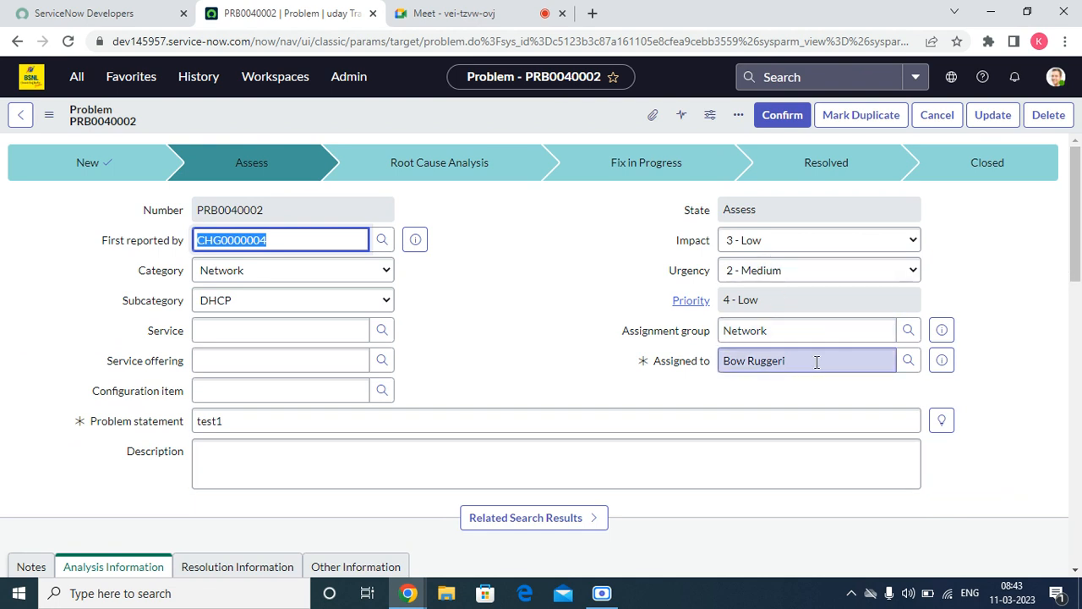
click(817, 362)
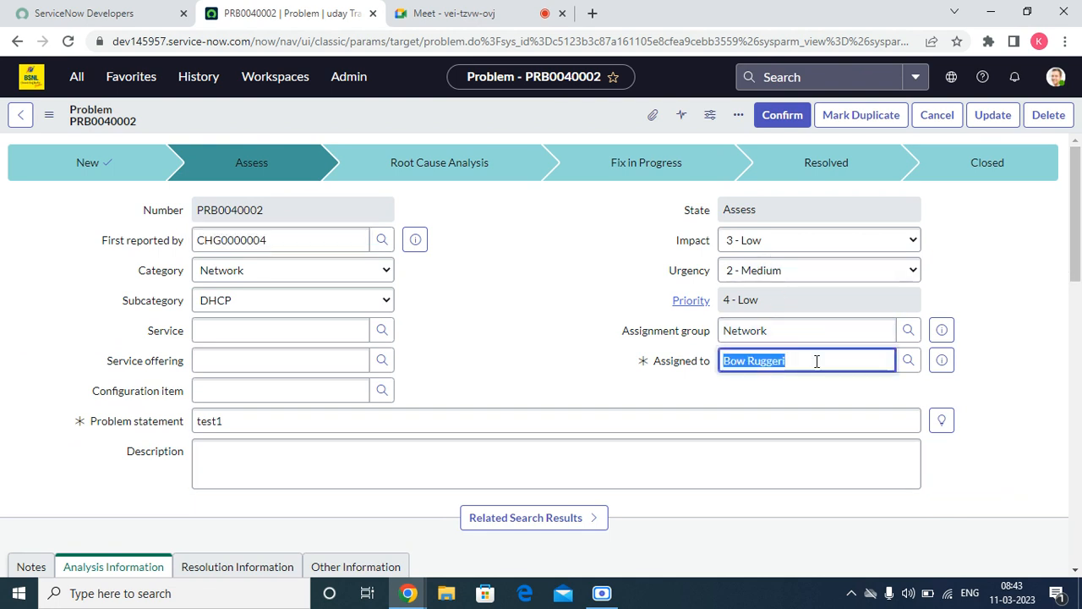
click(774, 203)
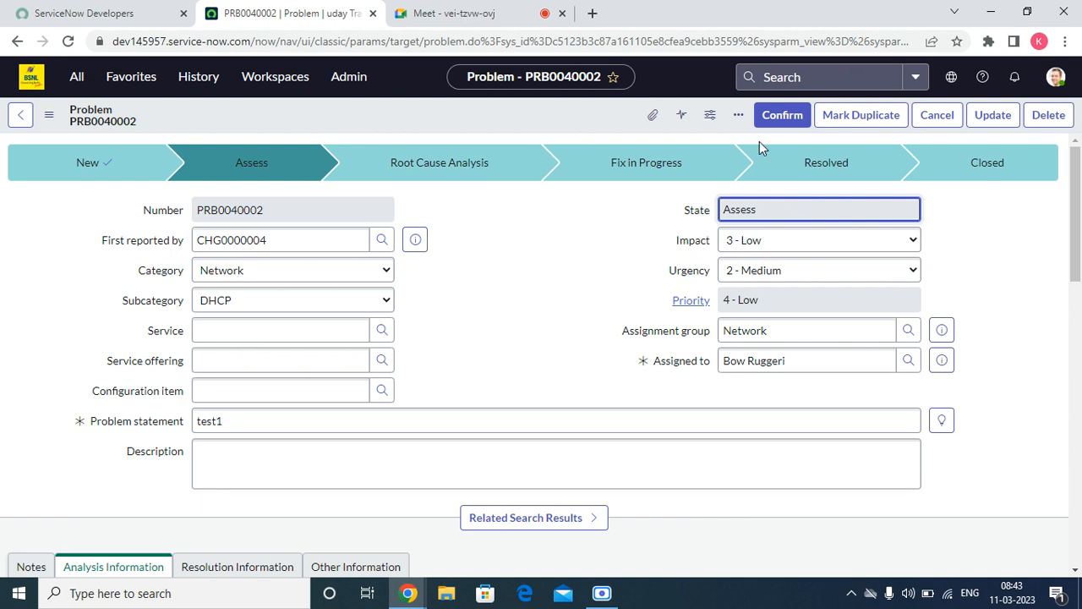
Mark the test1 problem as a duplicate of PRB0040001, without saving the record.
click(856, 124)
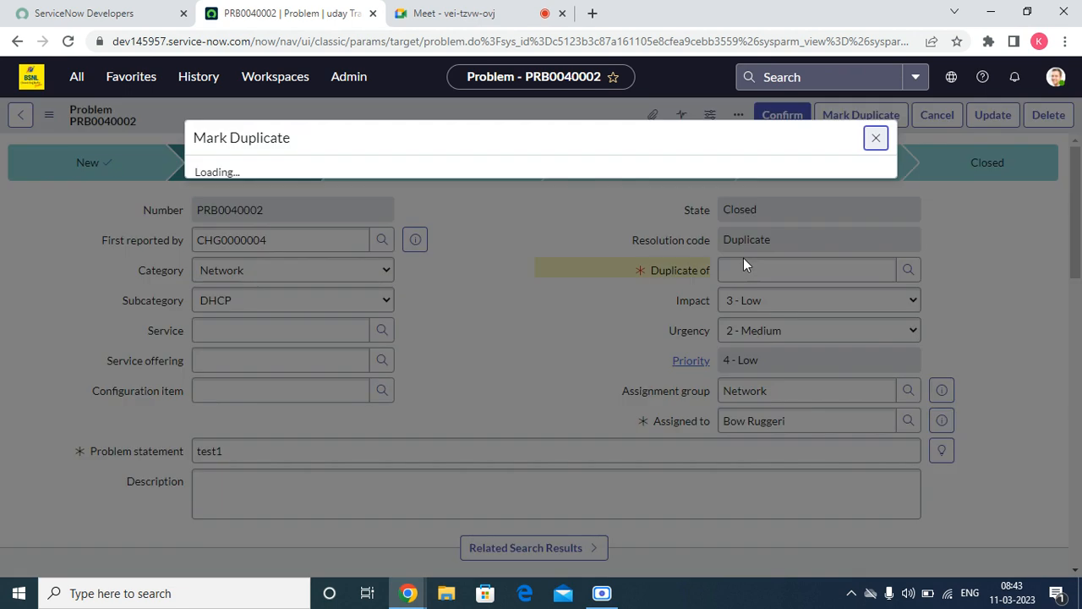
click(883, 140)
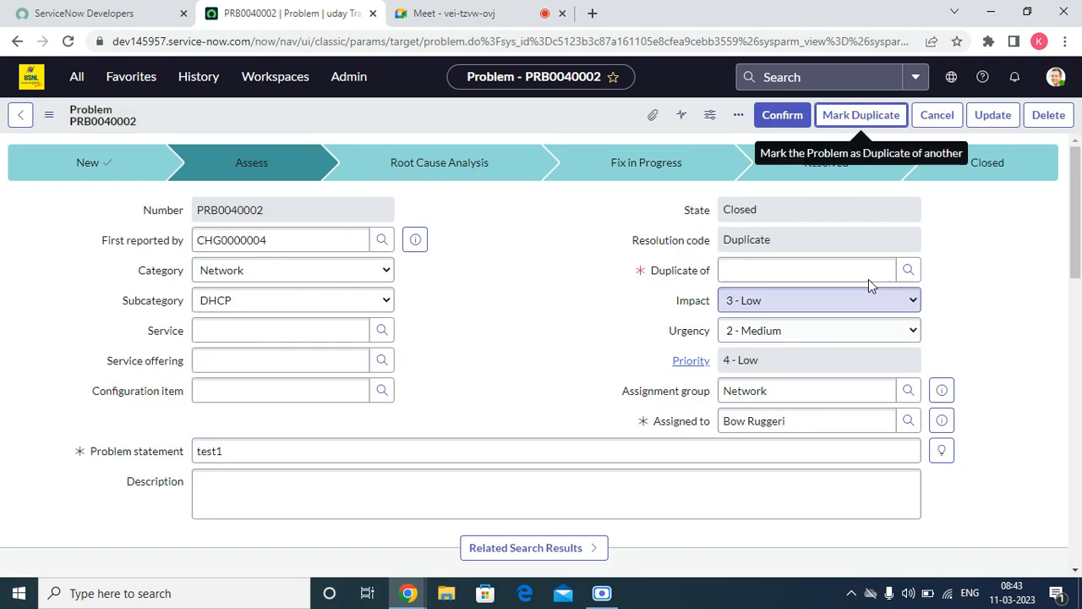
click(907, 271)
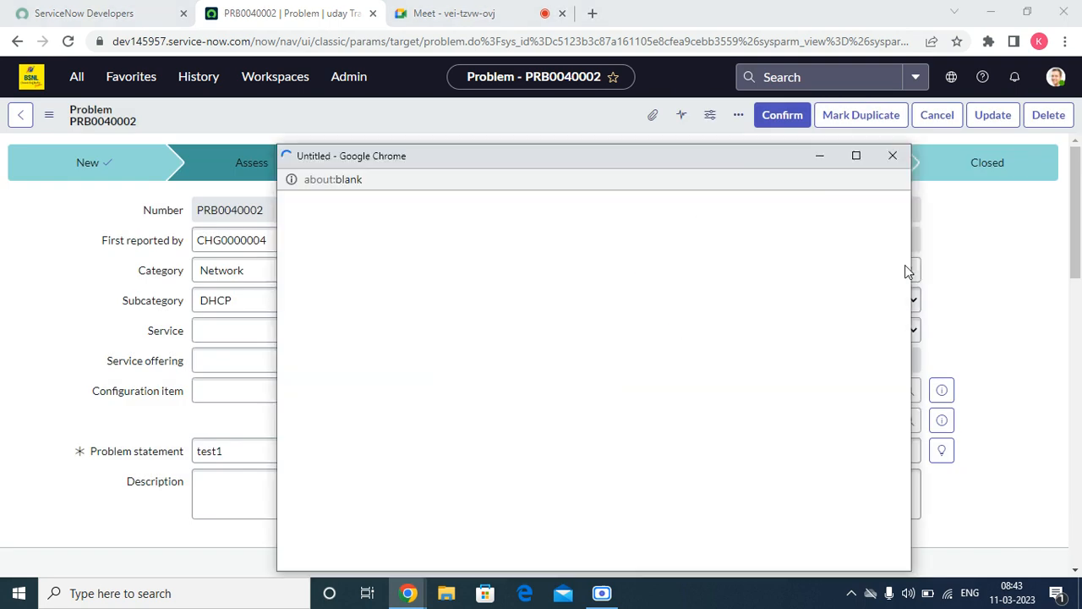
scroll(304, 337, down, 5)
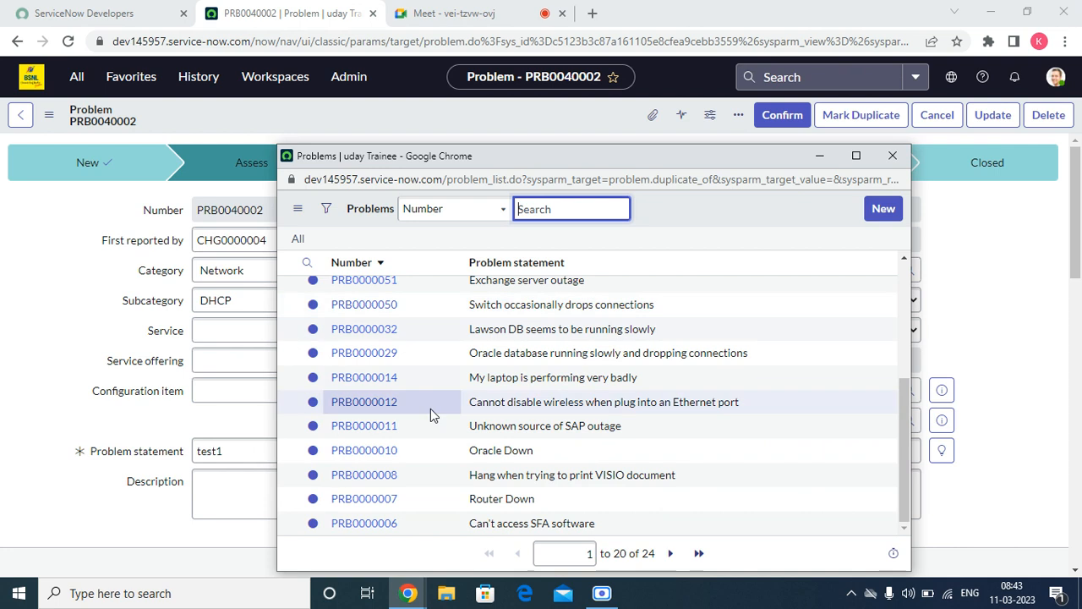
scroll(454, 438, up, 3)
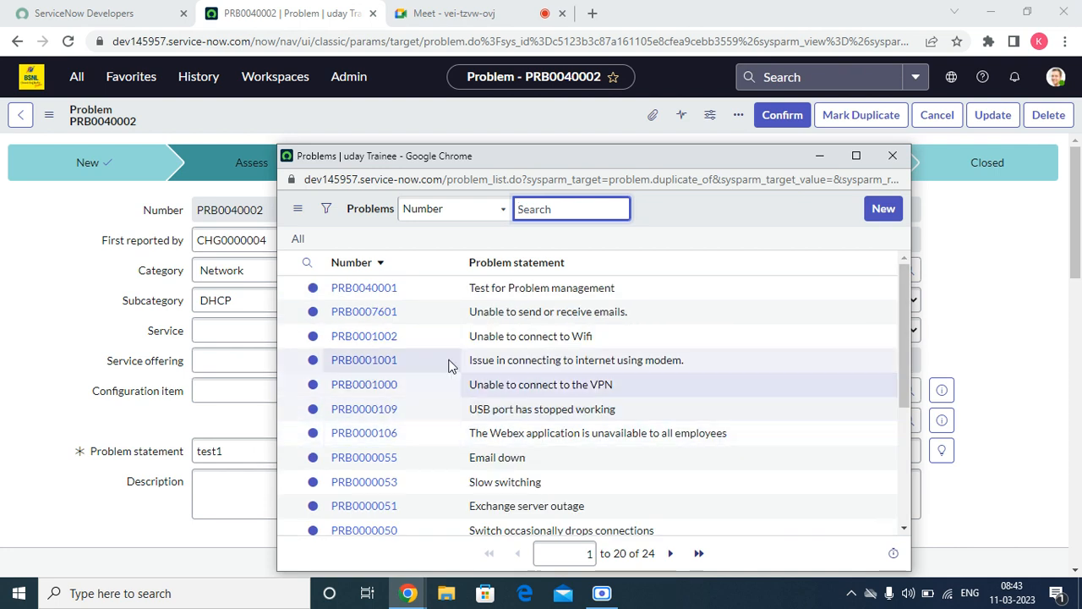
click(376, 288)
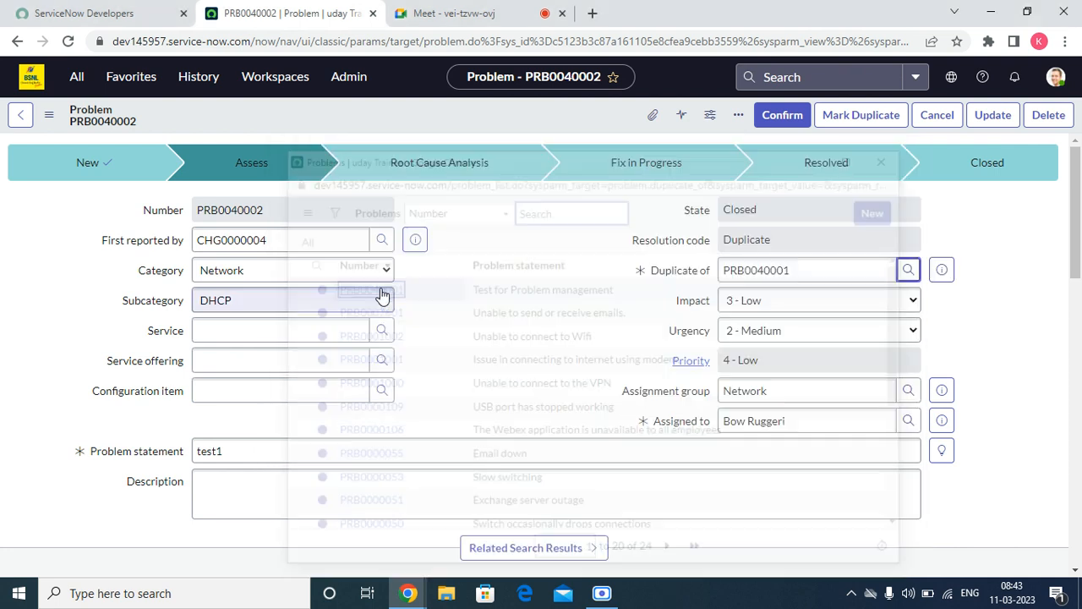
click(771, 209)
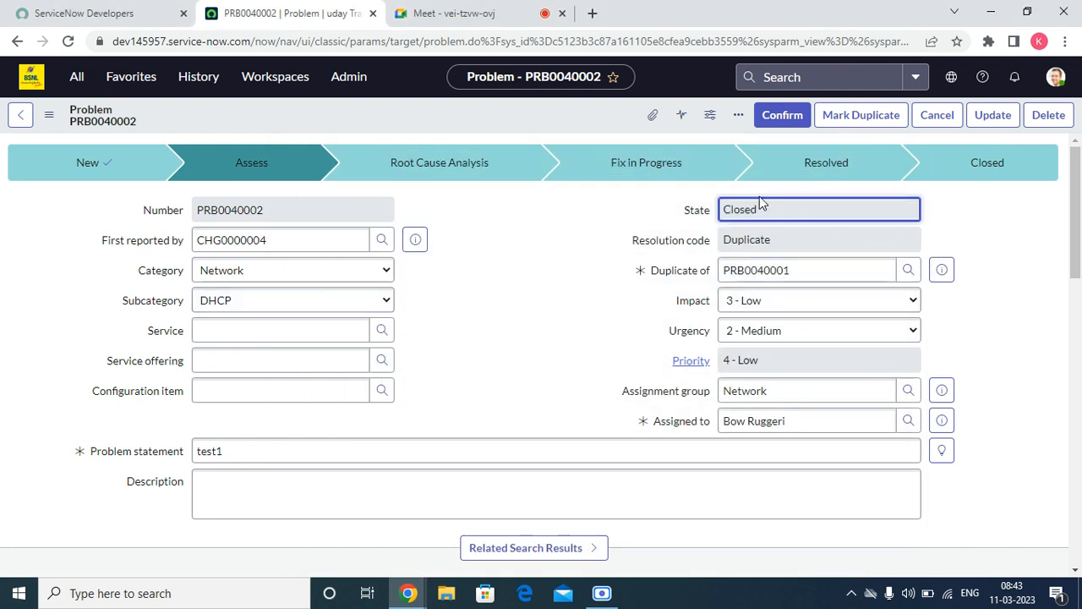
click(810, 239)
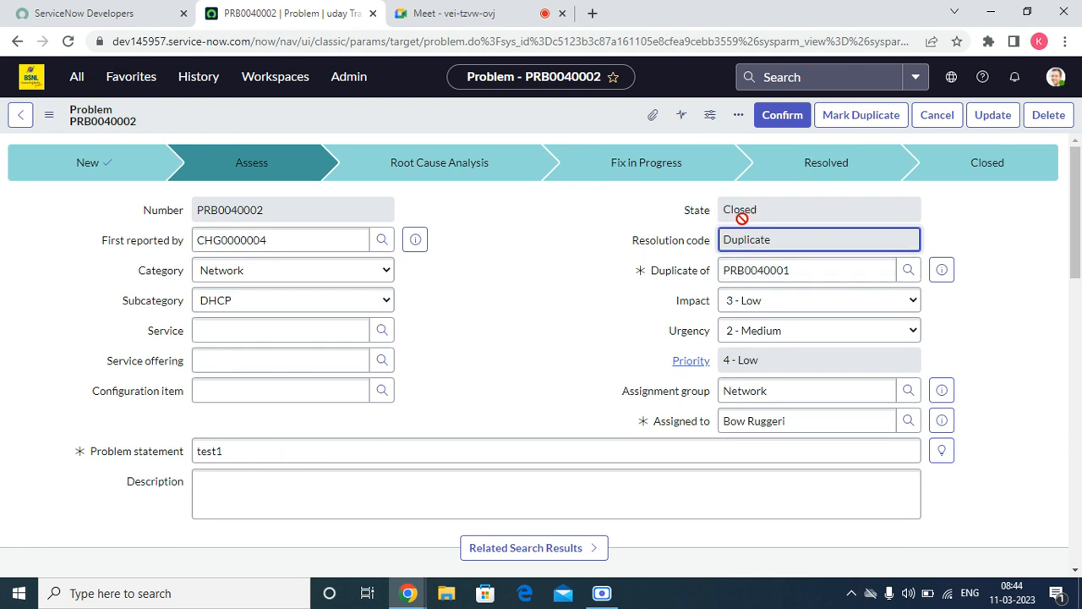
Reload the problem form and discard the unsaved duplicate marking.
right_click(489, 109)
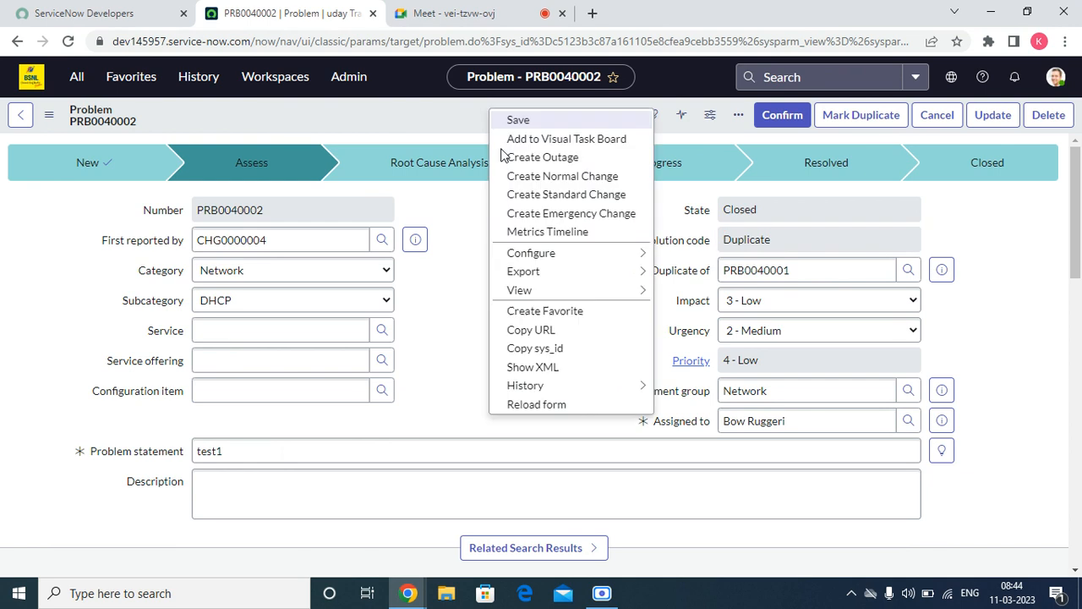
click(545, 404)
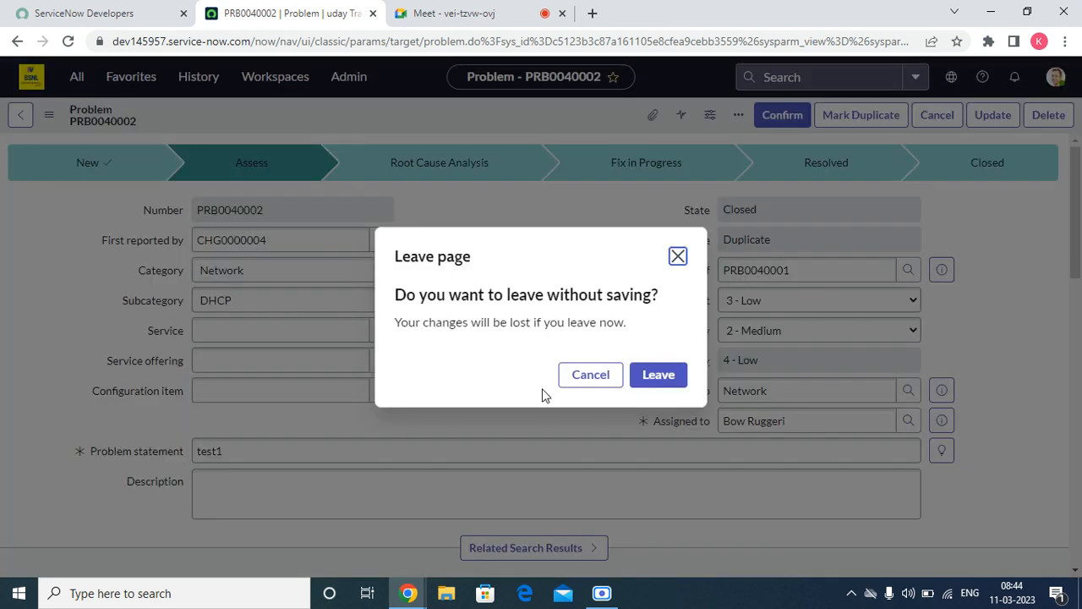
click(658, 377)
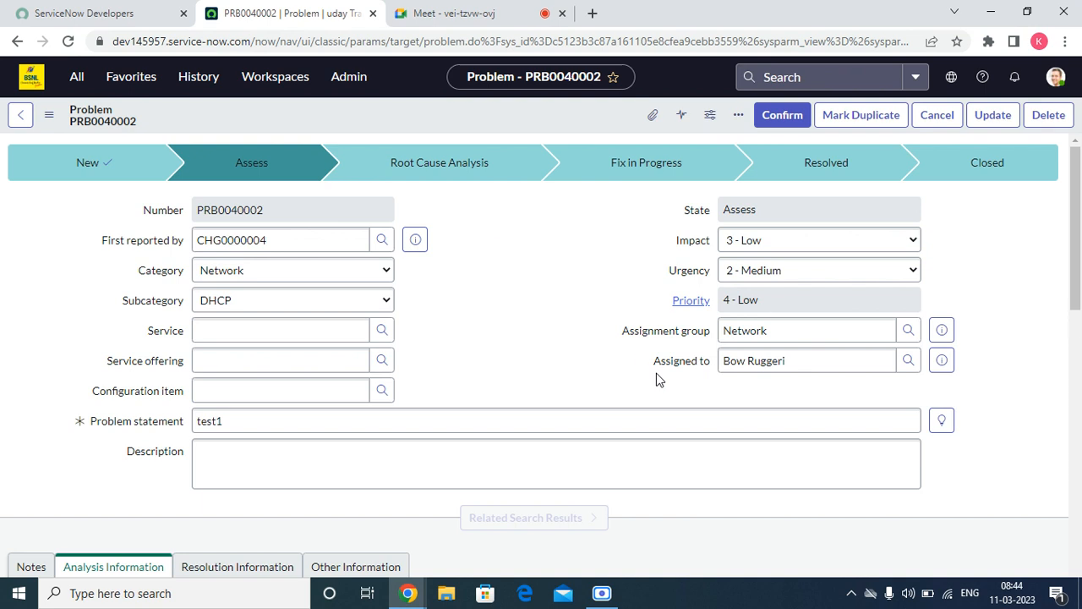
Confirm the test1 problem to advance it from Assess to Root Cause Analysis.
click(766, 123)
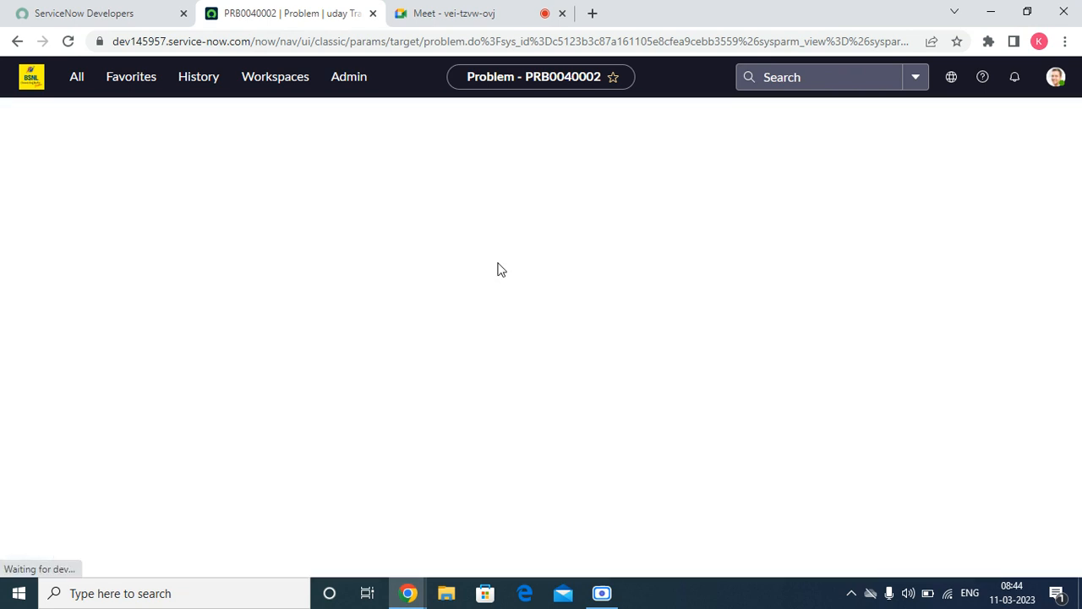
click(834, 208)
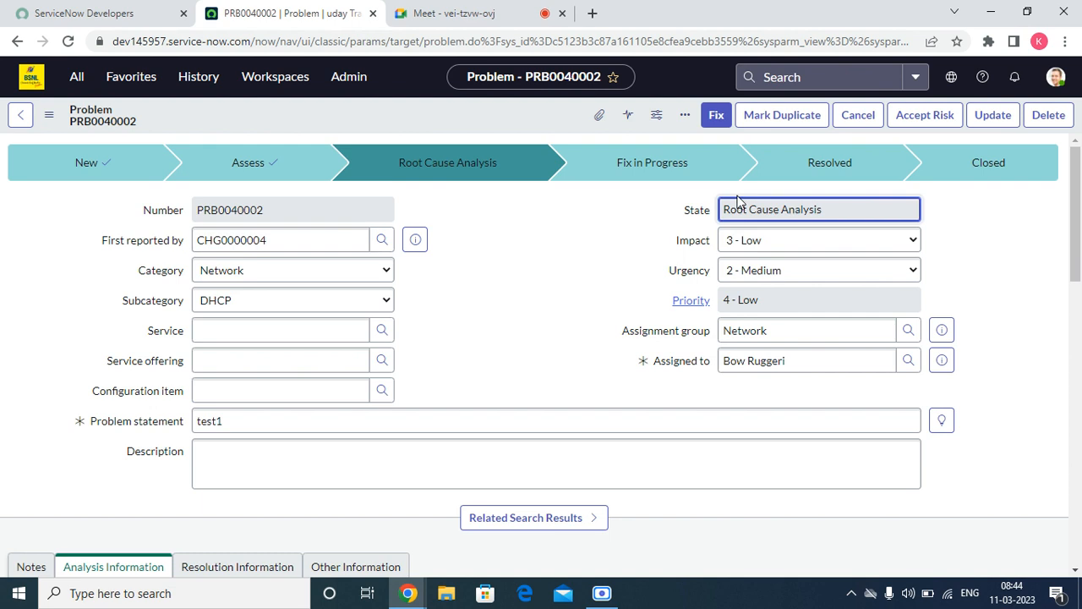
scroll(618, 324, down, 10)
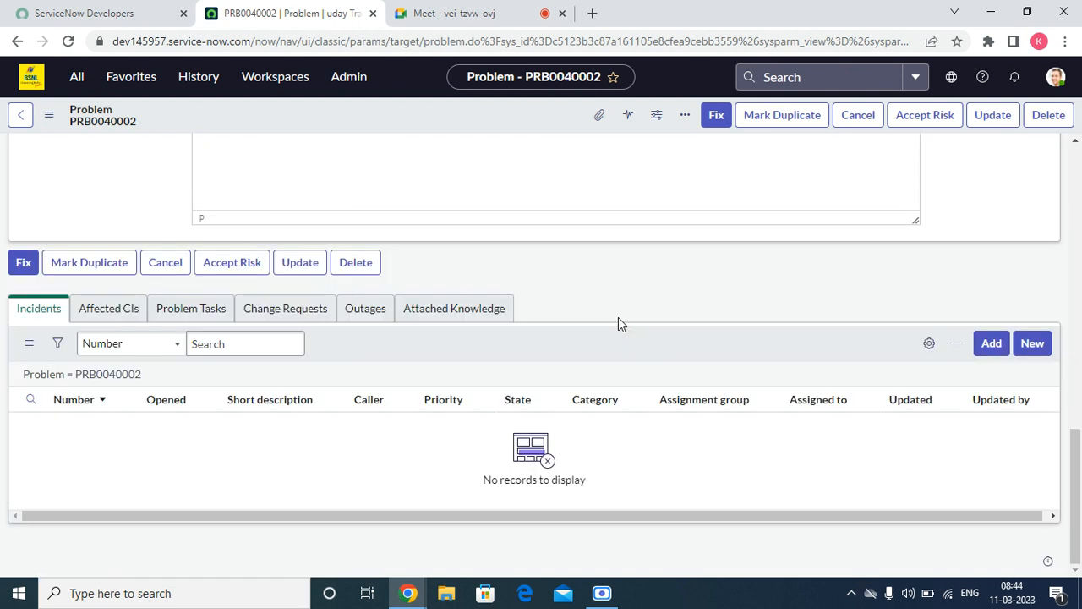
scroll(590, 324, up, 10)
Add the existing incidents INC0010015 and INC0010014 to the problem's related incidents.
scroll(655, 312, down, 10)
click(992, 346)
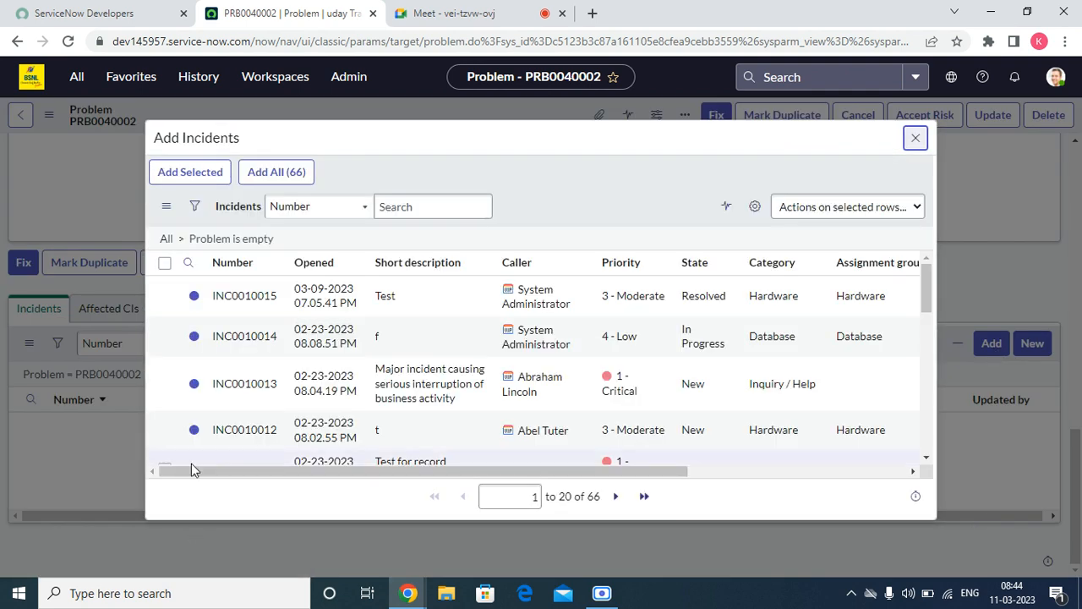
scroll(379, 453, down, 10)
scroll(749, 297, up, 10)
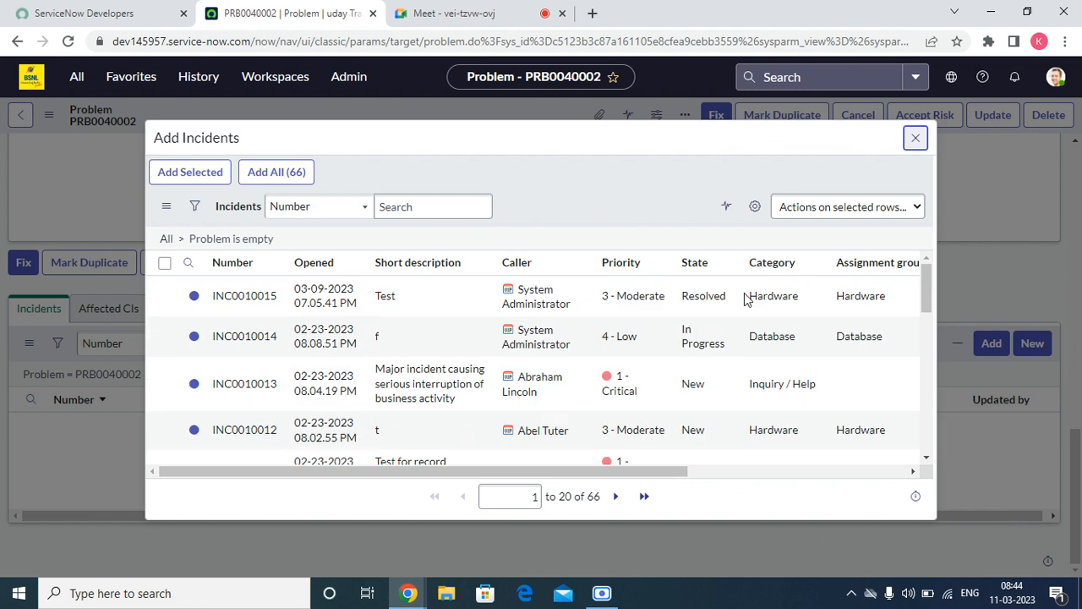
click(167, 265)
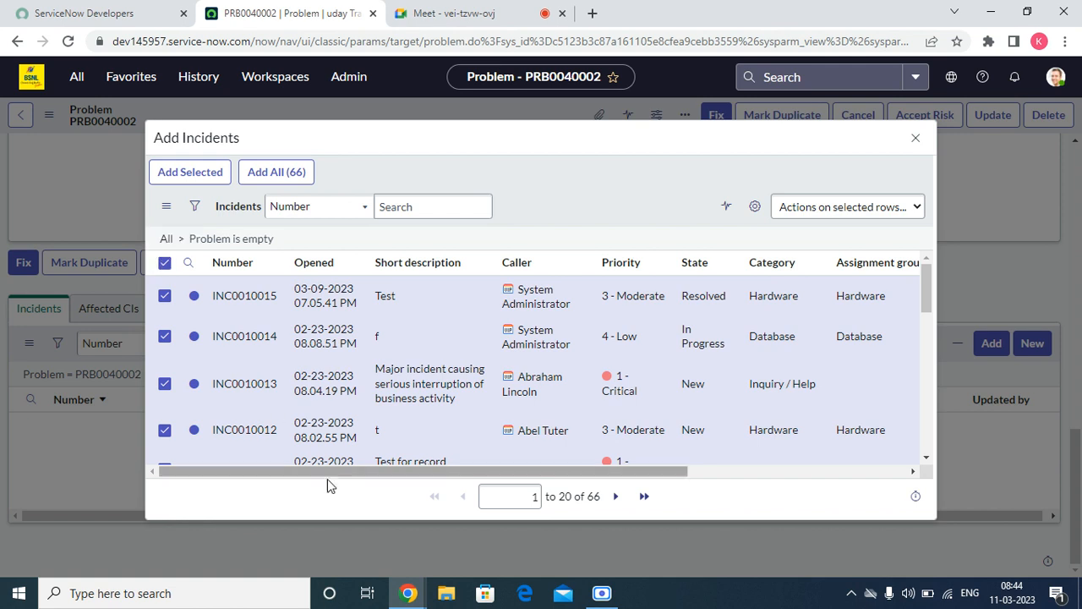
click(164, 263)
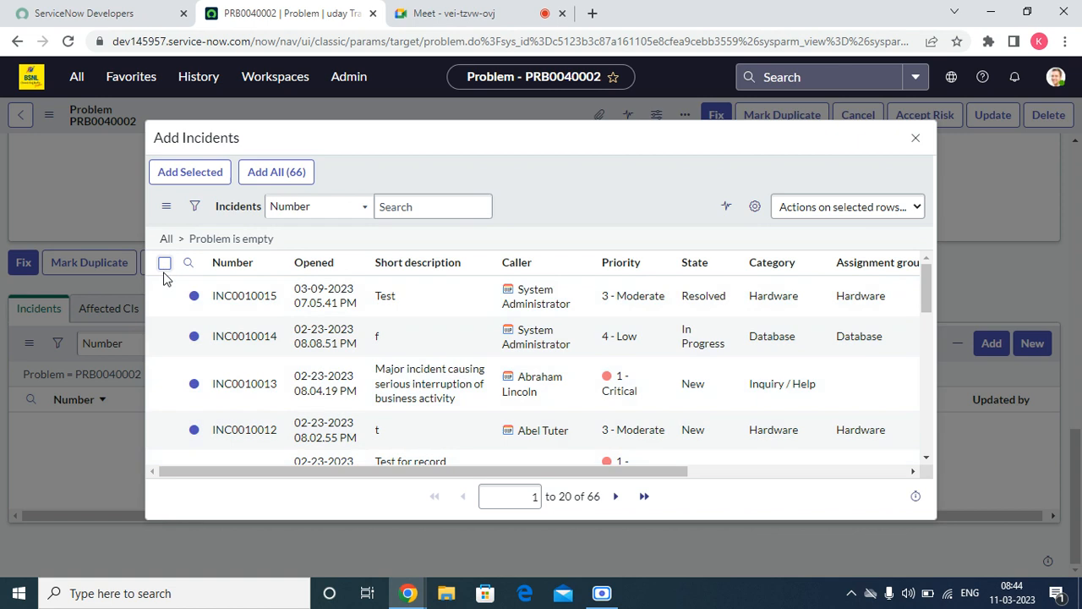
click(164, 295)
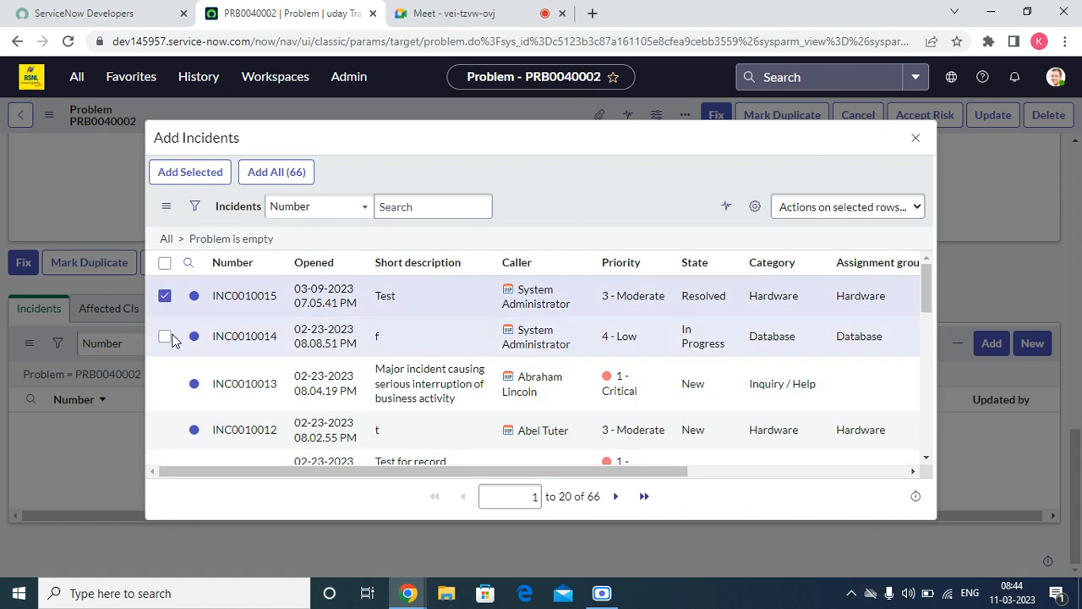
click(165, 337)
scroll(169, 355, down, 10)
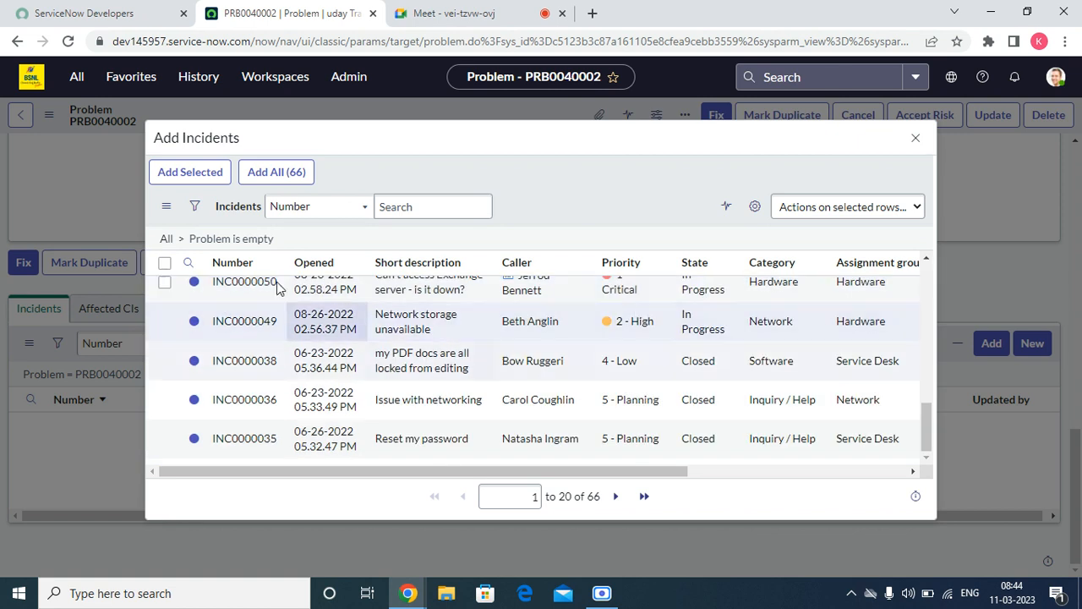
click(200, 182)
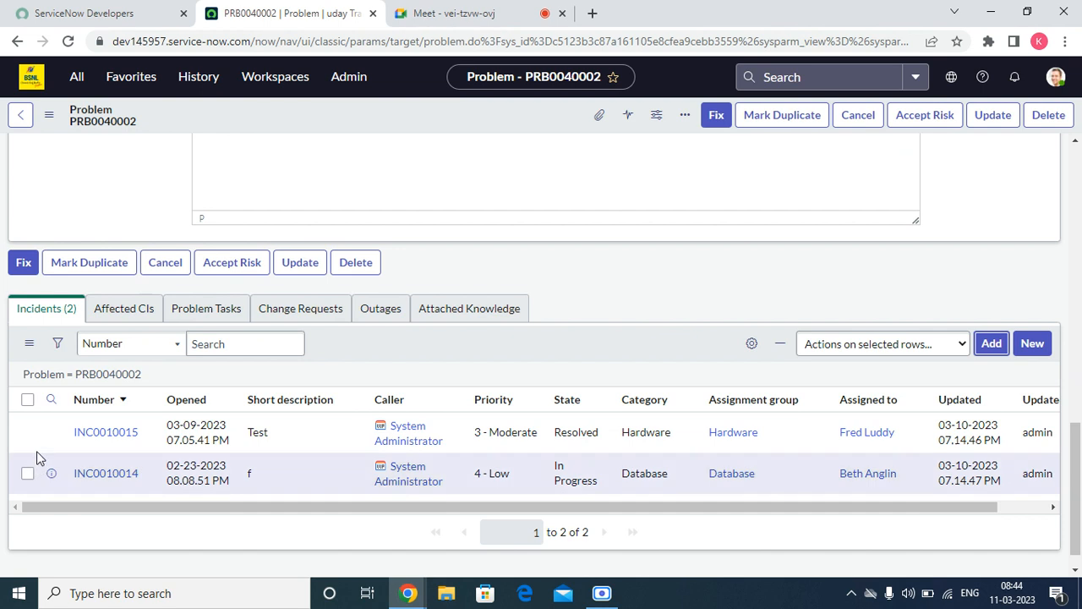
Open incident INC0010014 in a separate browser tab, check its linked problem and activity notes, and close the tab.
right_click(55, 472)
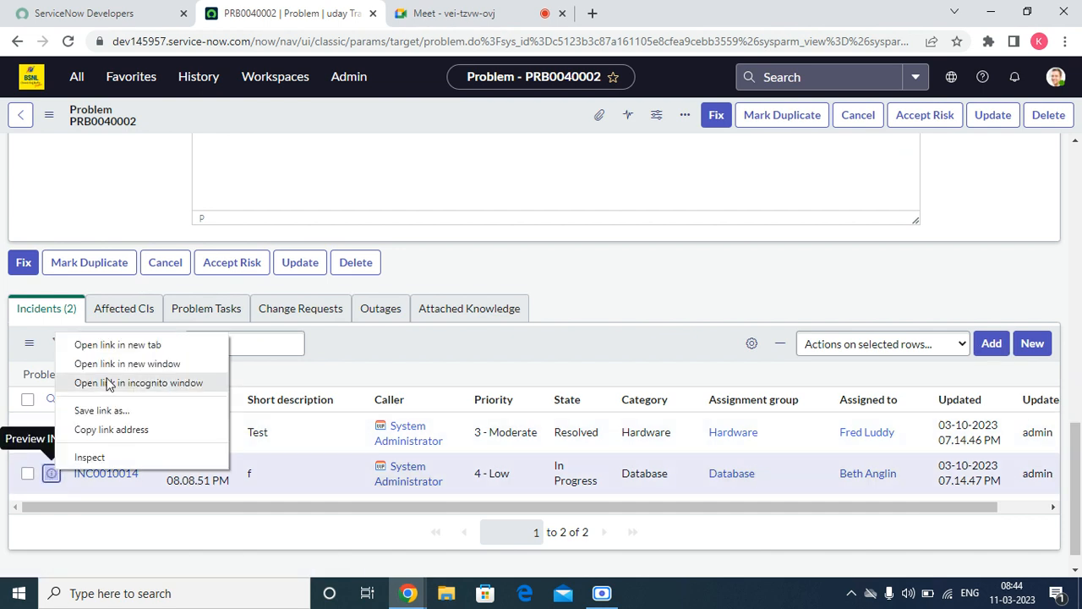
click(110, 344)
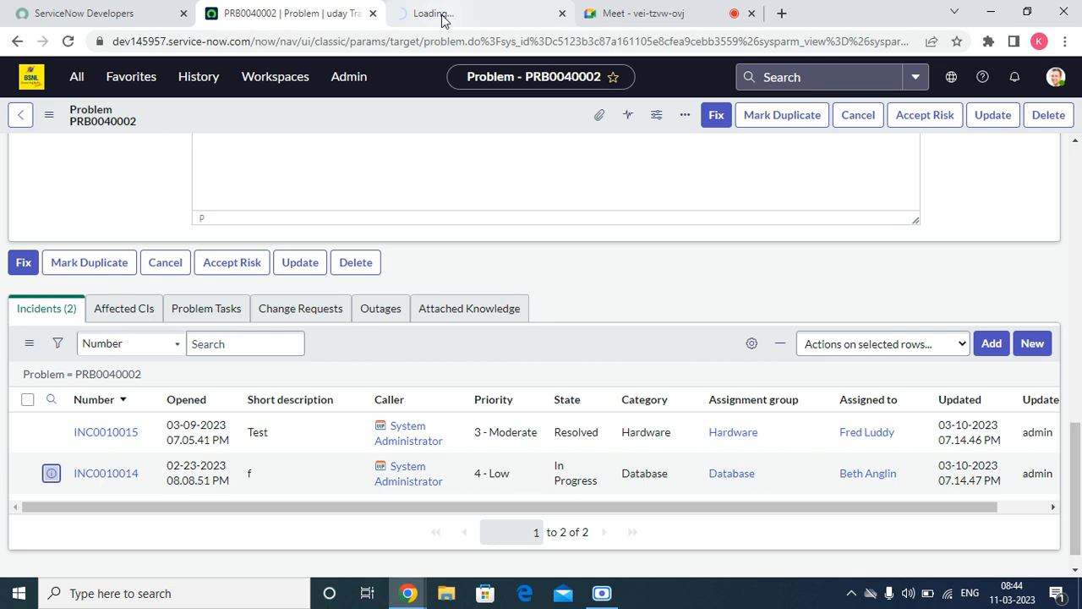
click(441, 21)
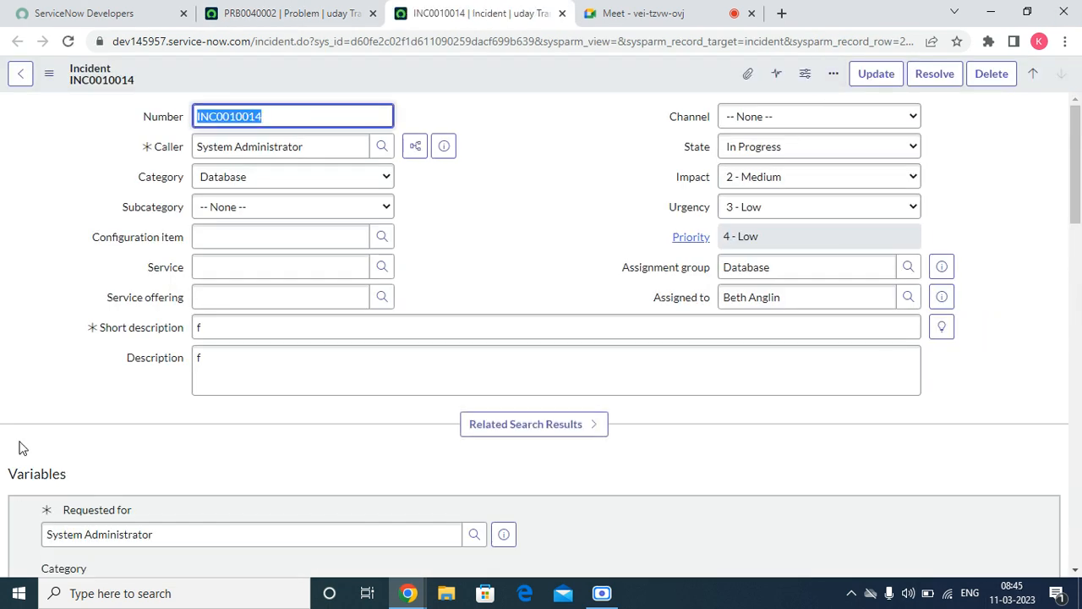
scroll(405, 296, down, 15)
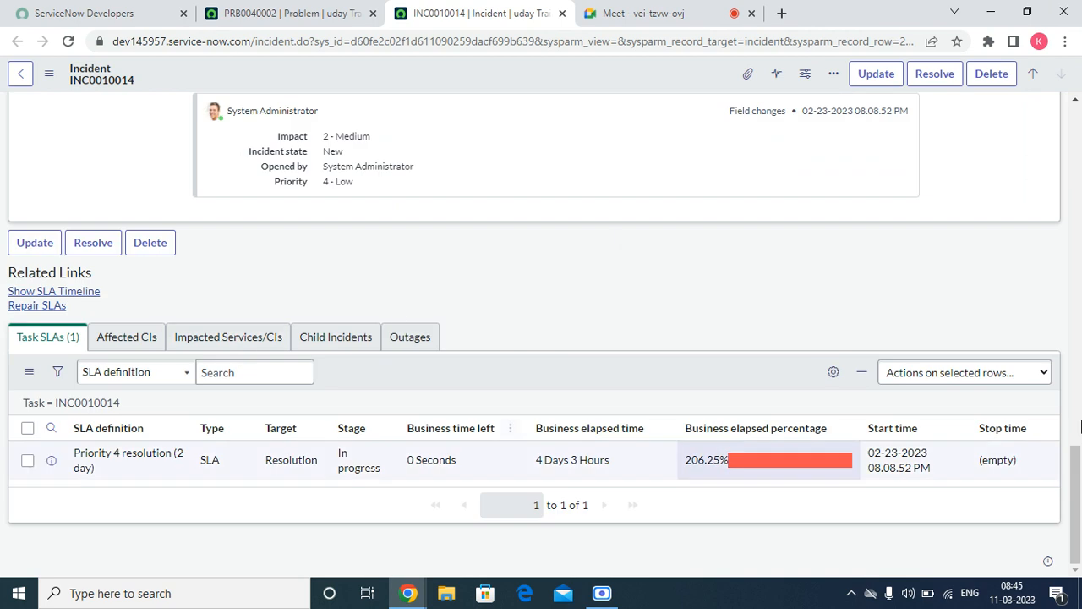
drag(1080, 487, 1080, 367)
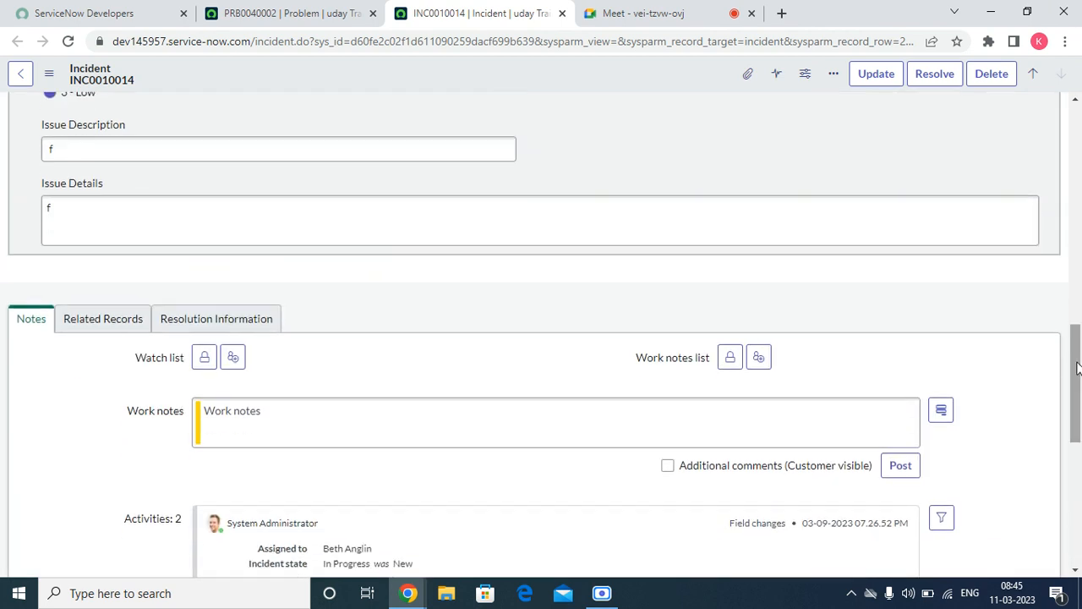
click(102, 322)
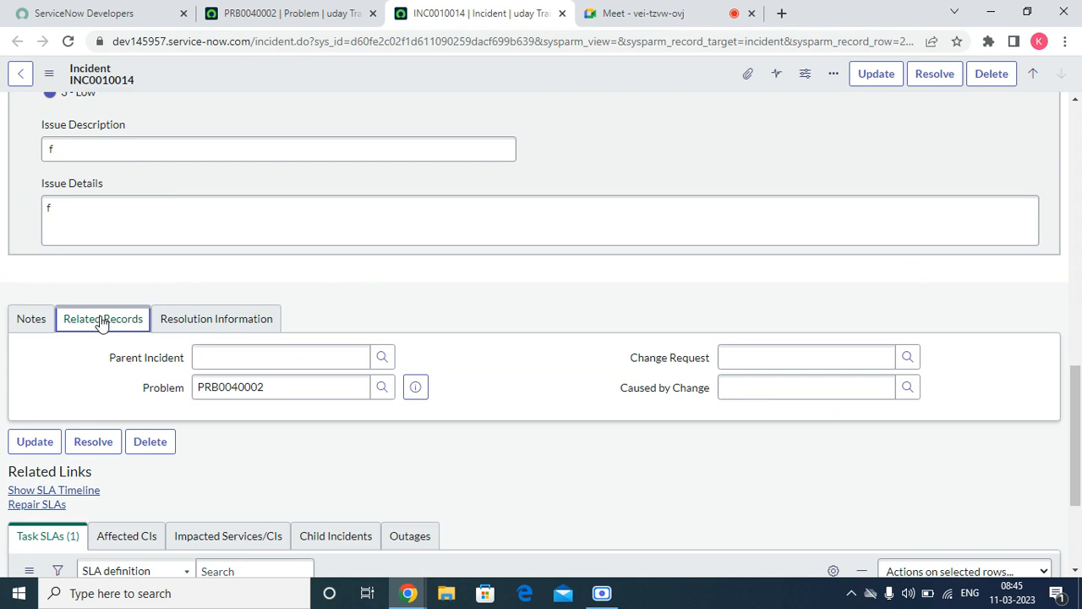
double_click(303, 395)
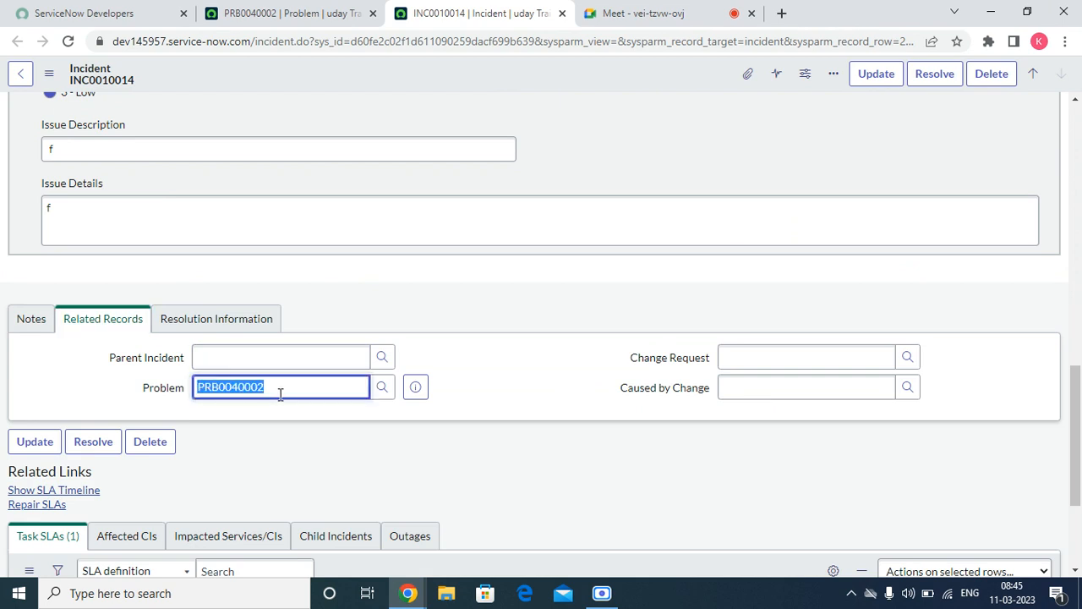
click(25, 323)
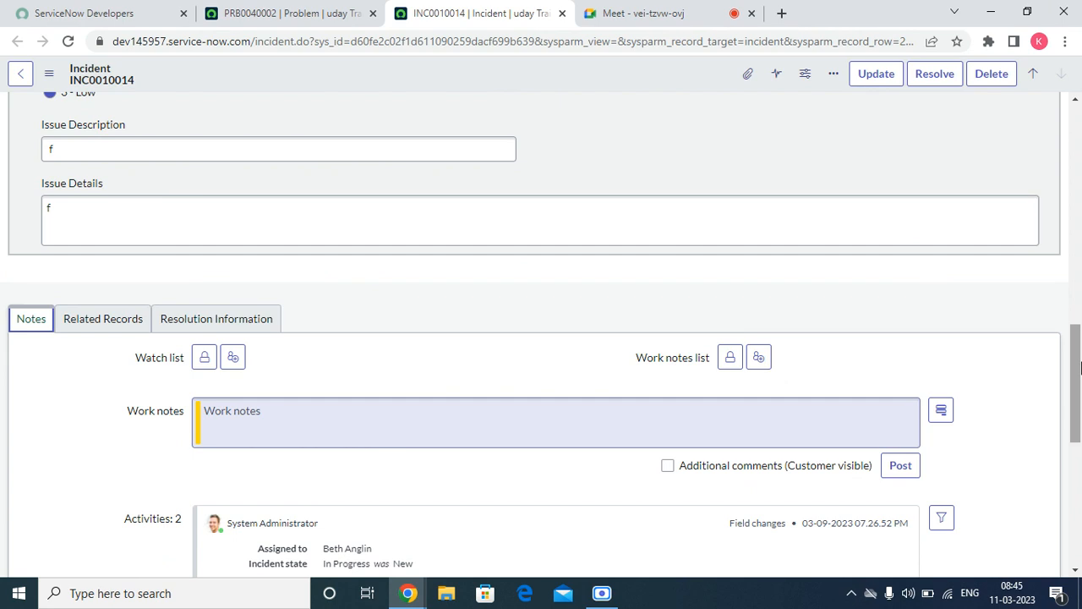
drag(1078, 348, 1078, 412)
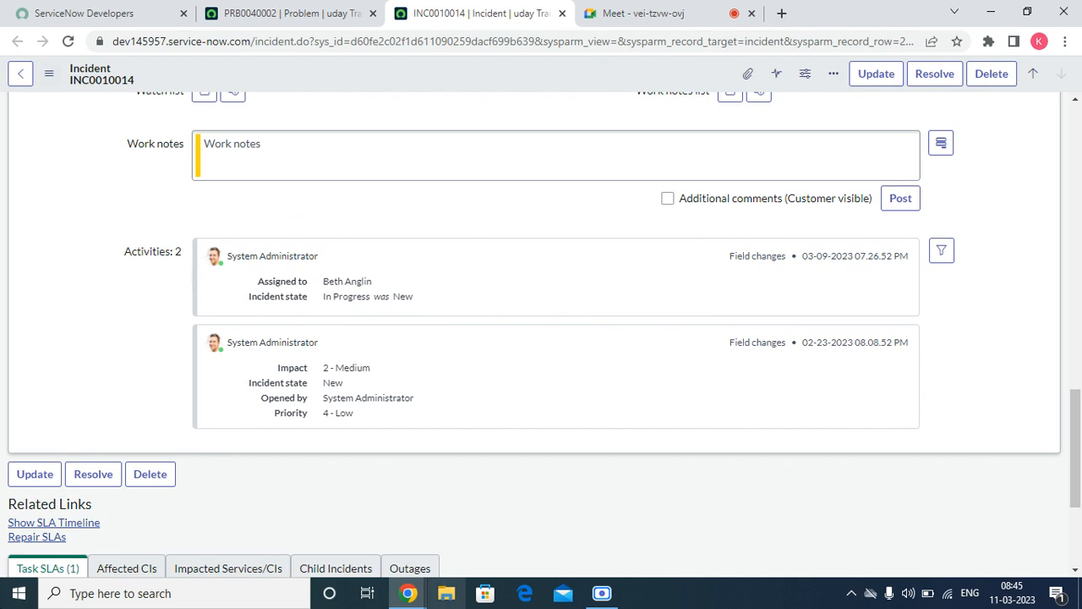
click(562, 13)
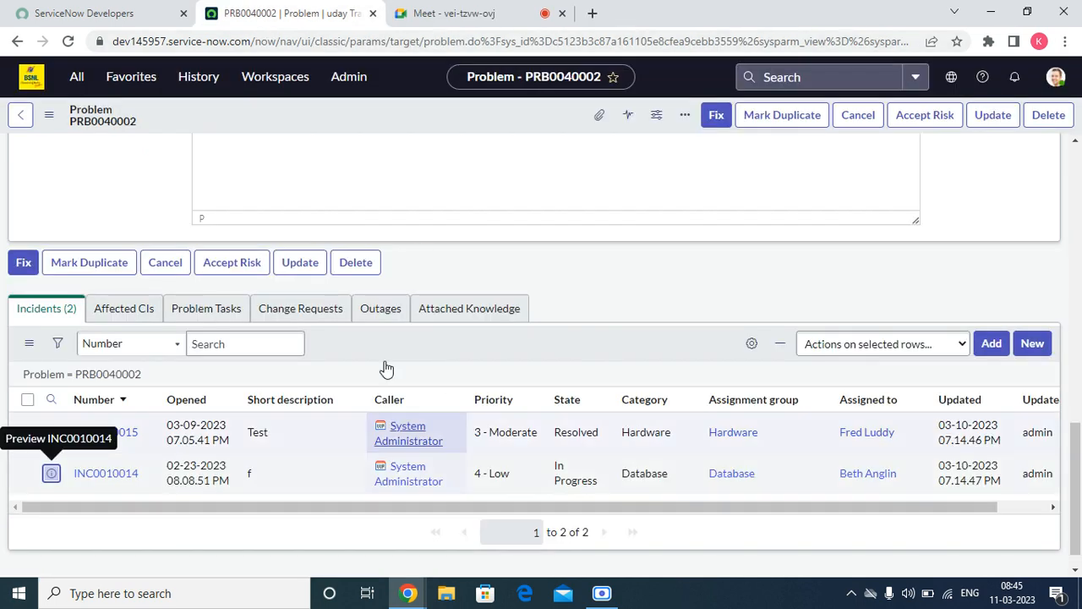
Start a new problem task of type General from the problem's related problem tasks.
click(127, 313)
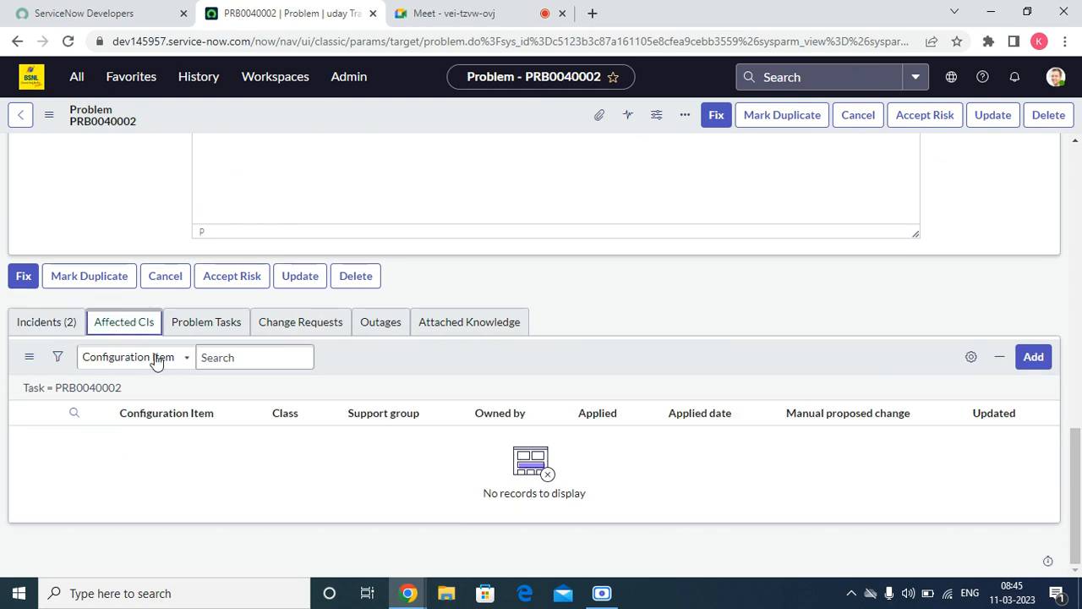
click(200, 330)
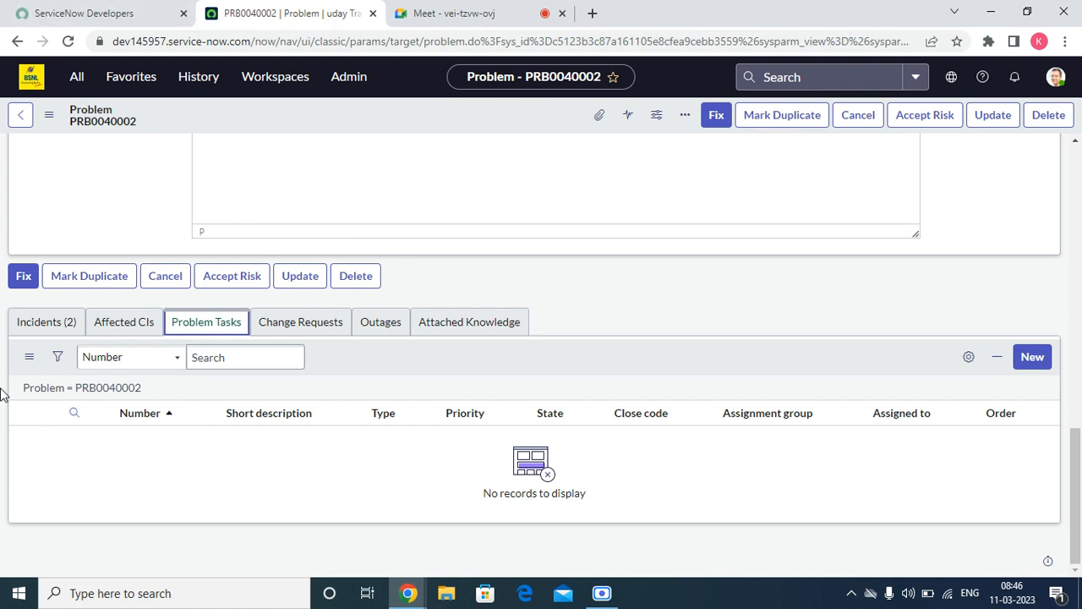
click(1033, 359)
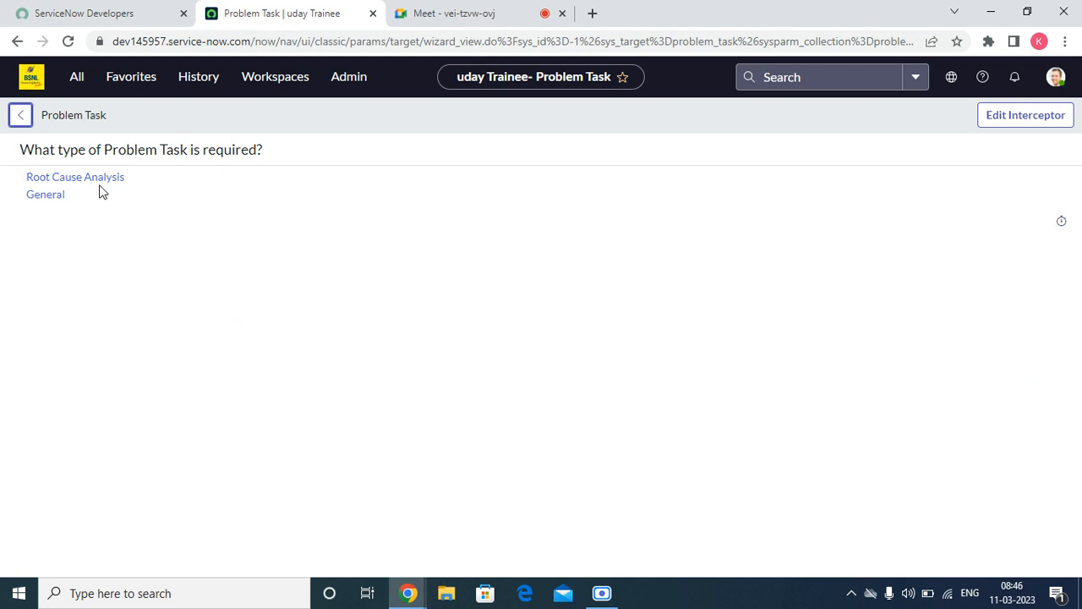
click(50, 200)
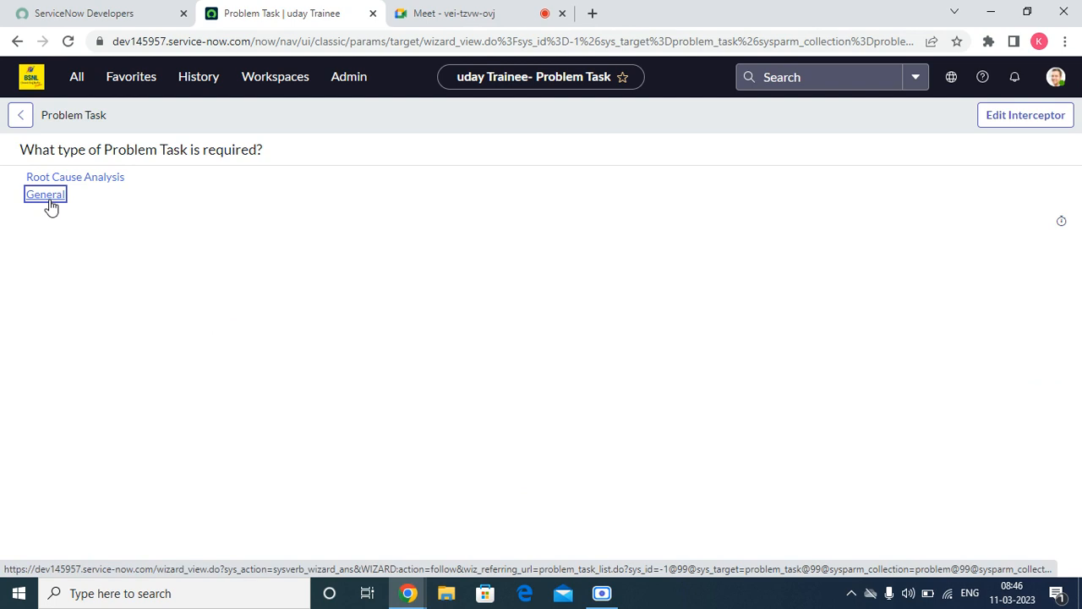
Fill in the General problem task with short description "test" and assignment group Network.
click(45, 195)
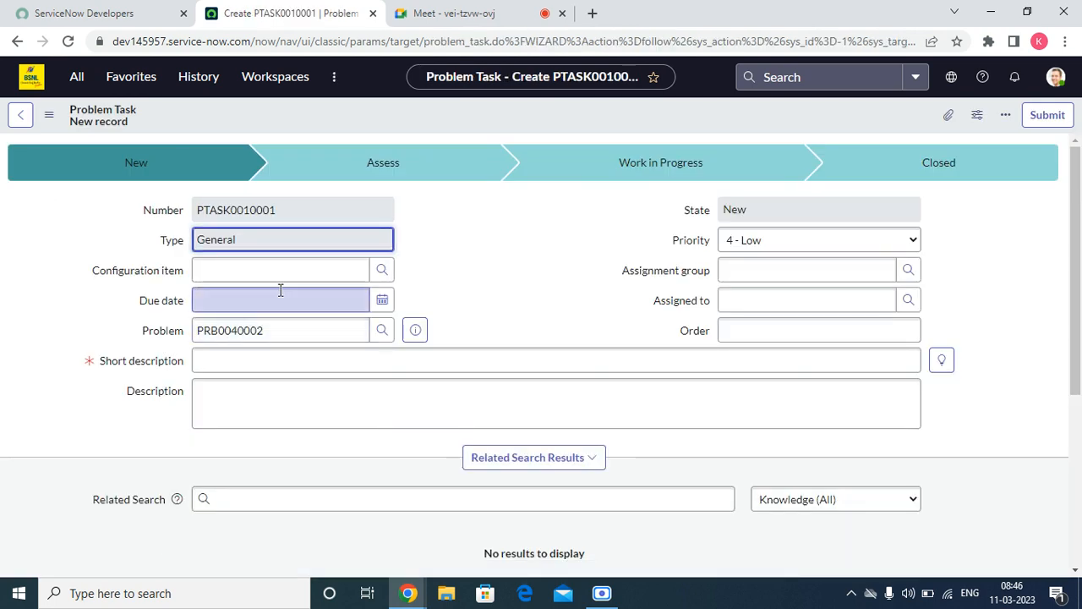
click(266, 361)
text(t)
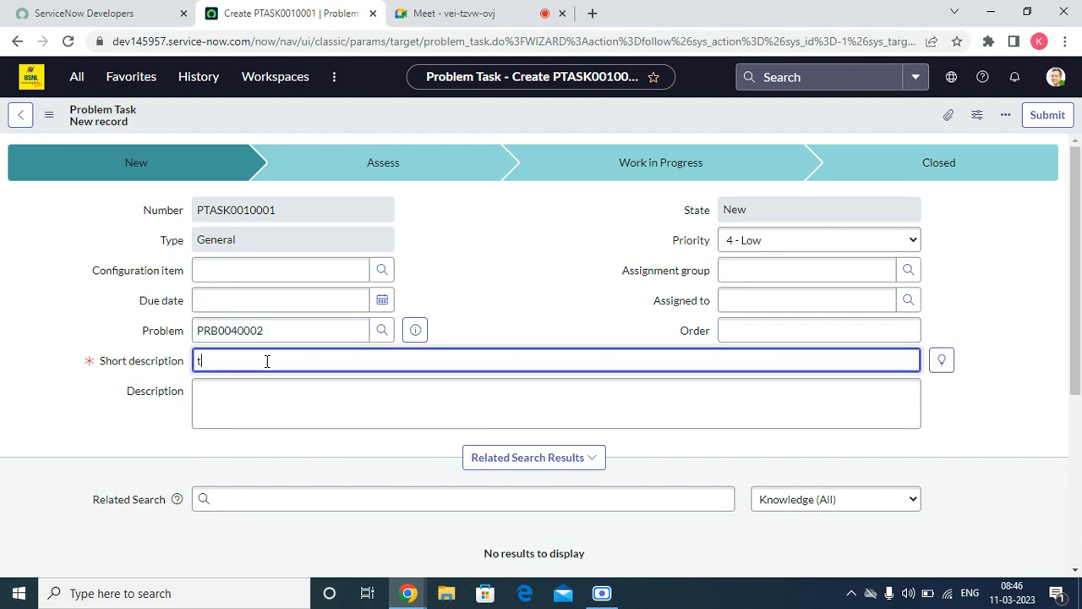
text(est)
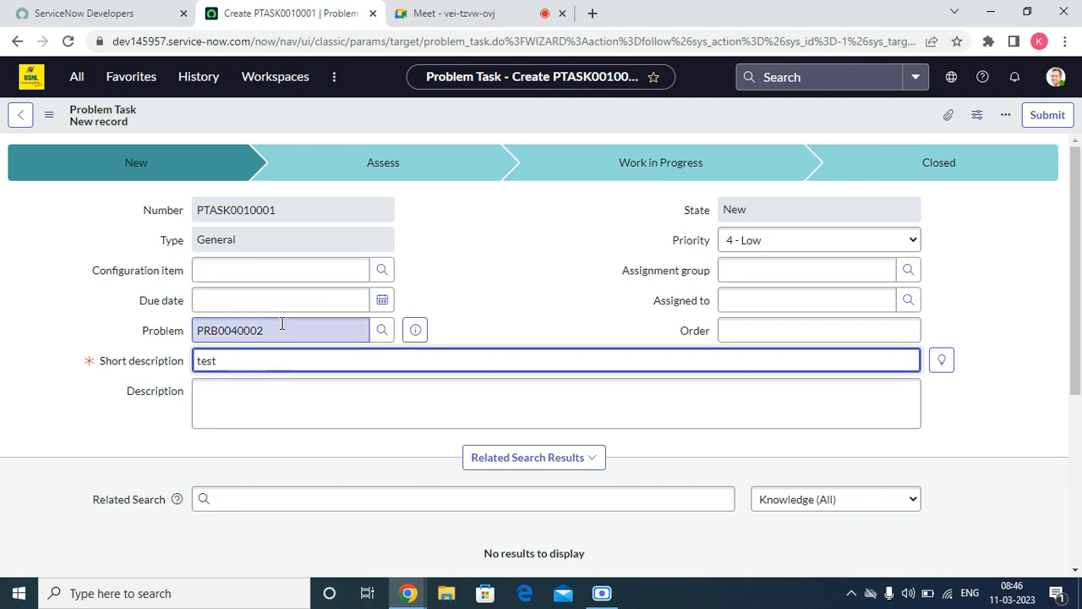
click(282, 325)
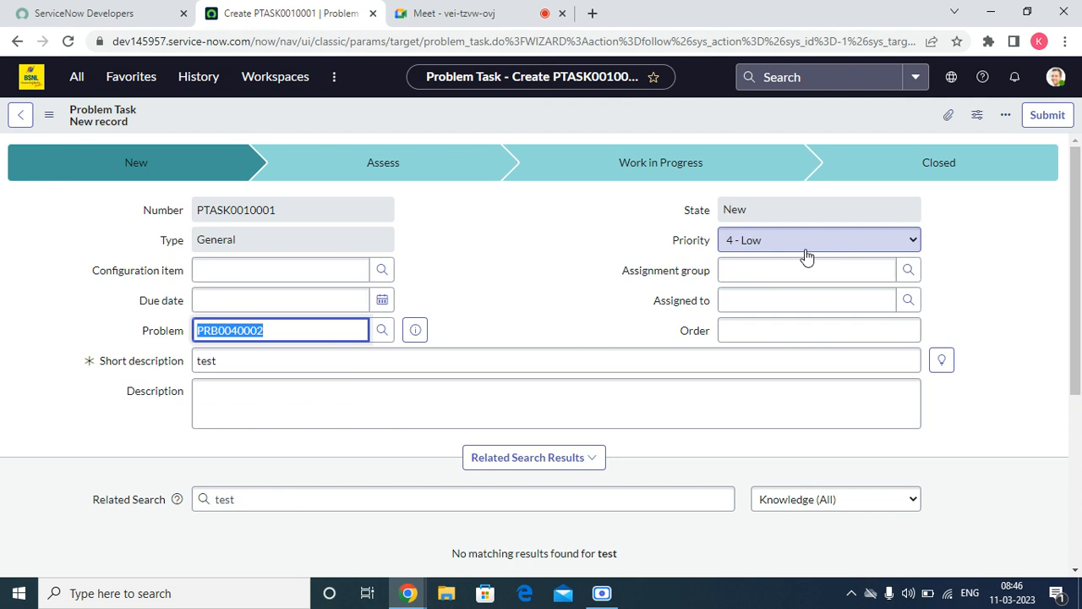
click(766, 272)
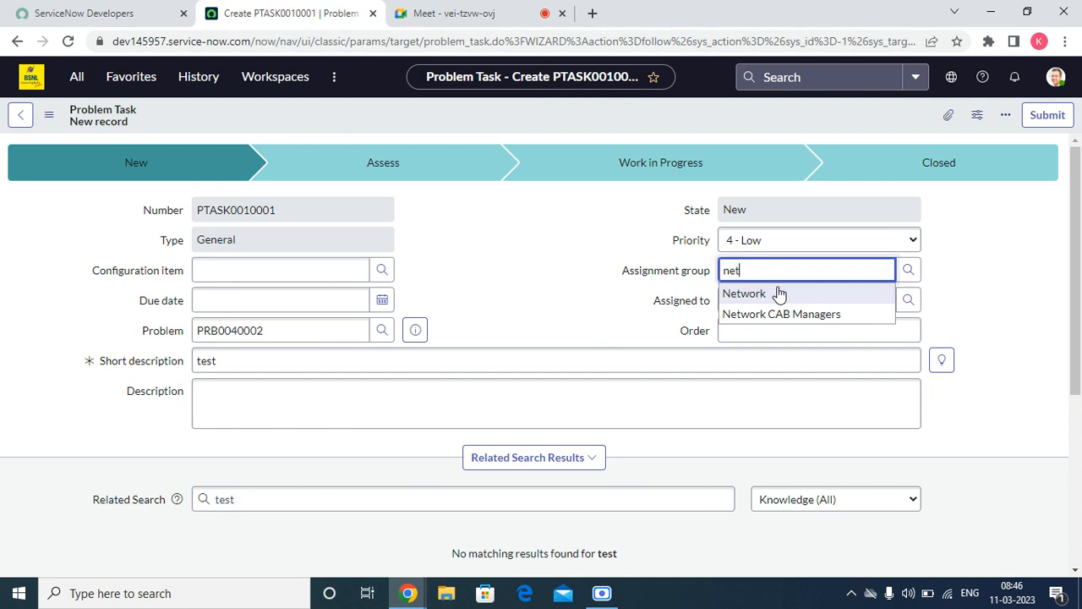
click(778, 294)
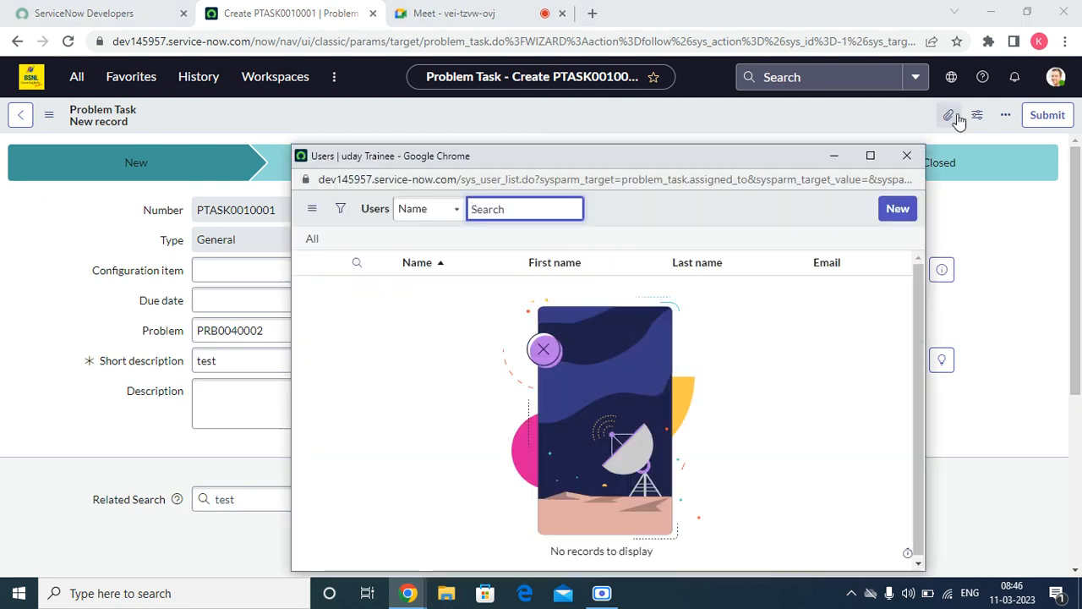
Dismiss the assignee lookup and save the new problem task without an assignee.
click(906, 156)
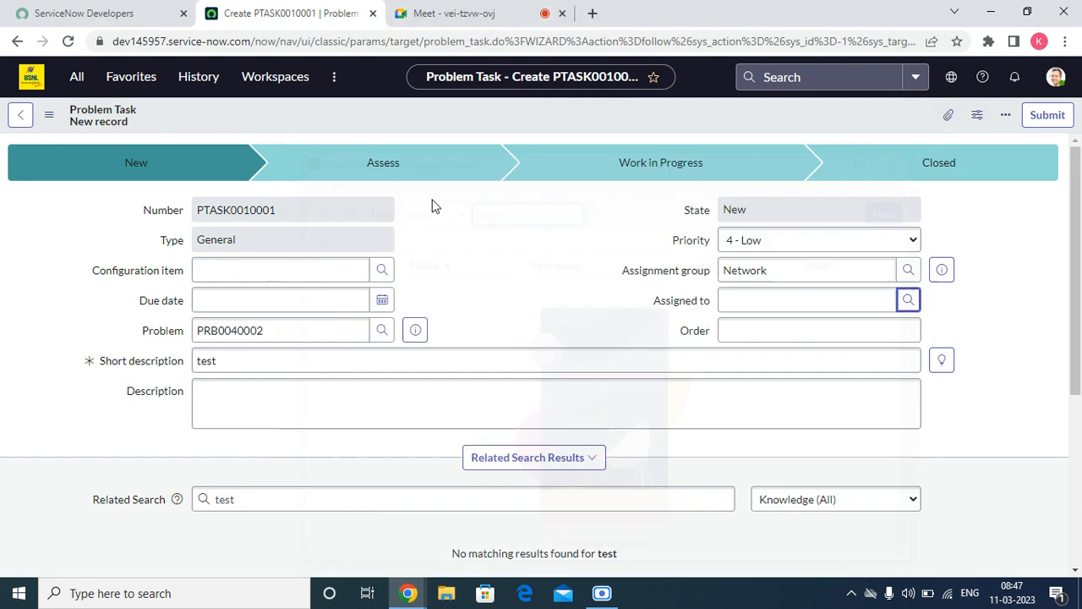
right_click(379, 116)
click(396, 118)
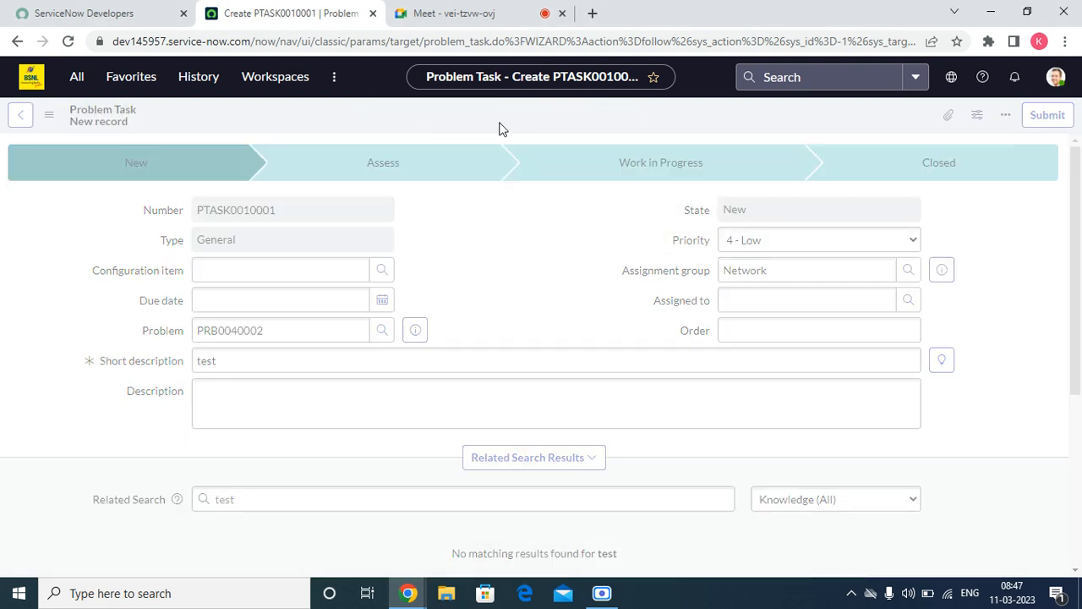
Open the dictionary entry of the Assigned to field and view its problem_task override in a separate browser tab.
right_click(681, 304)
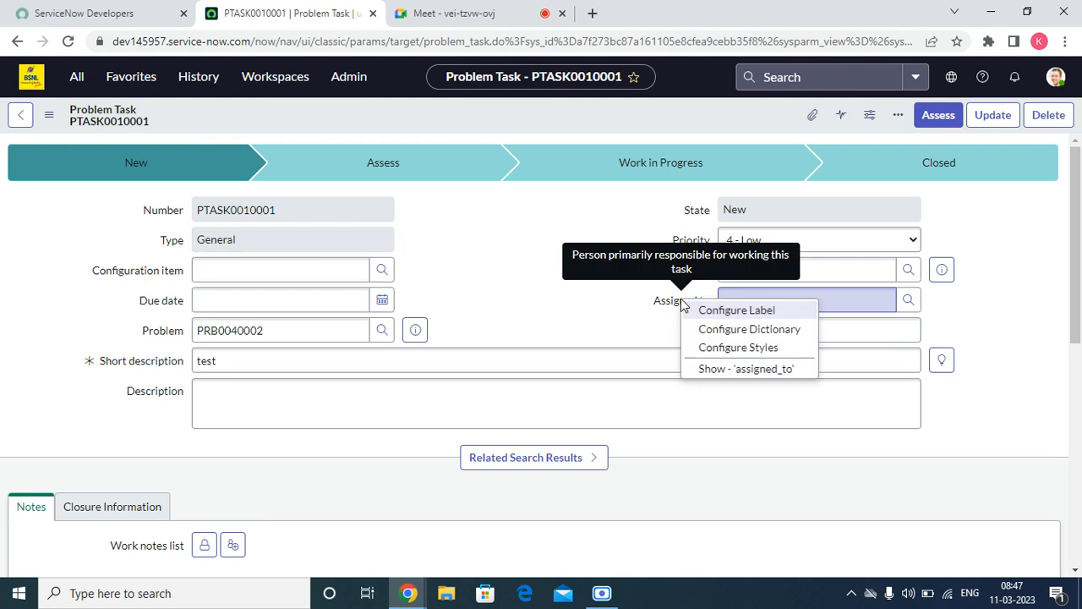
click(757, 330)
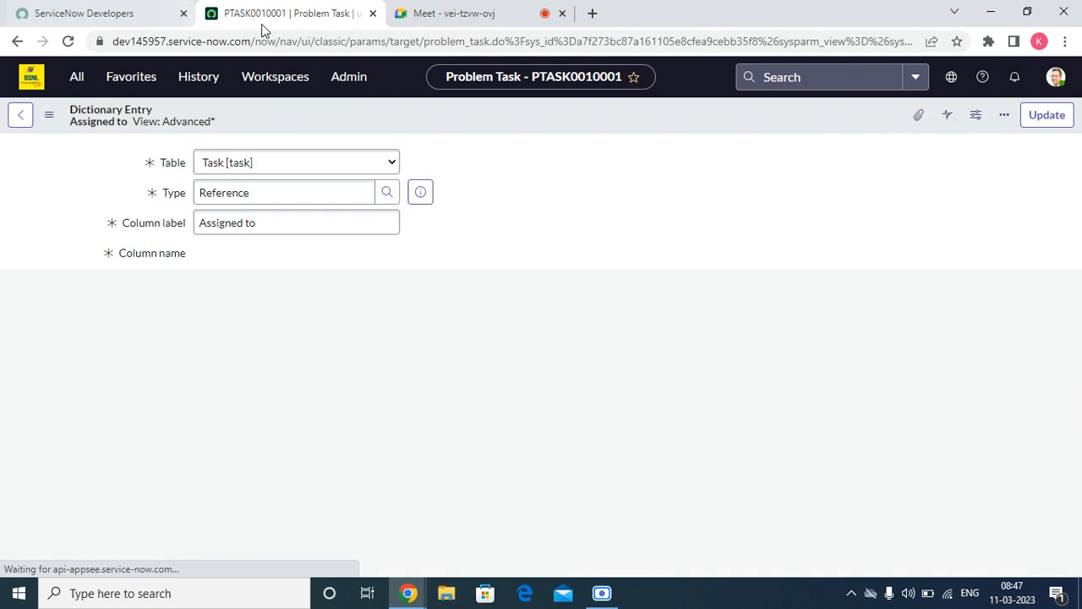
scroll(622, 326, down, 15)
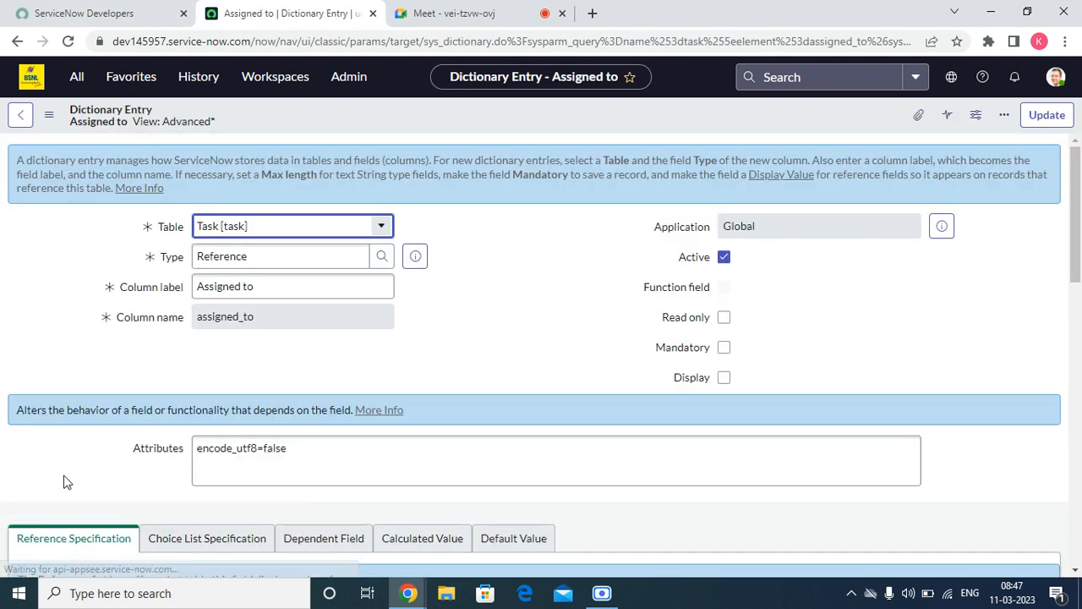
scroll(168, 461, down, 15)
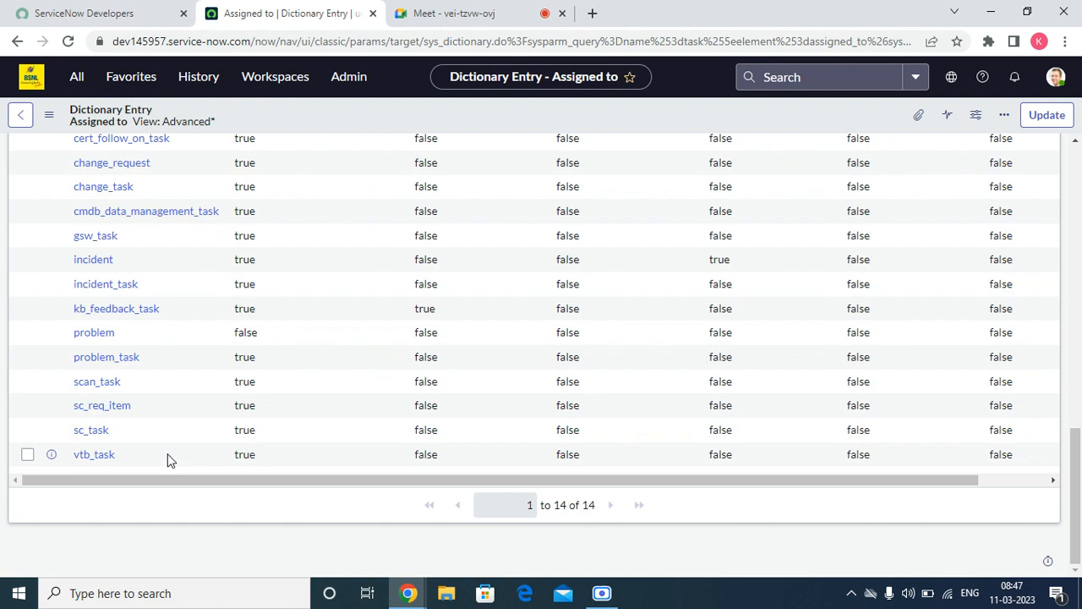
right_click(50, 359)
click(98, 369)
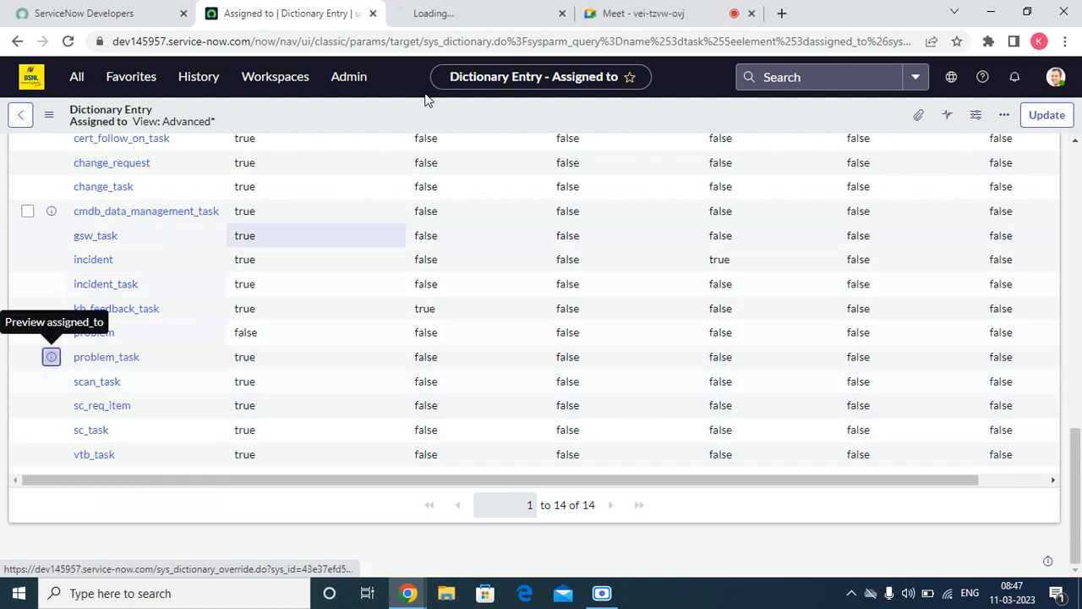
click(482, 13)
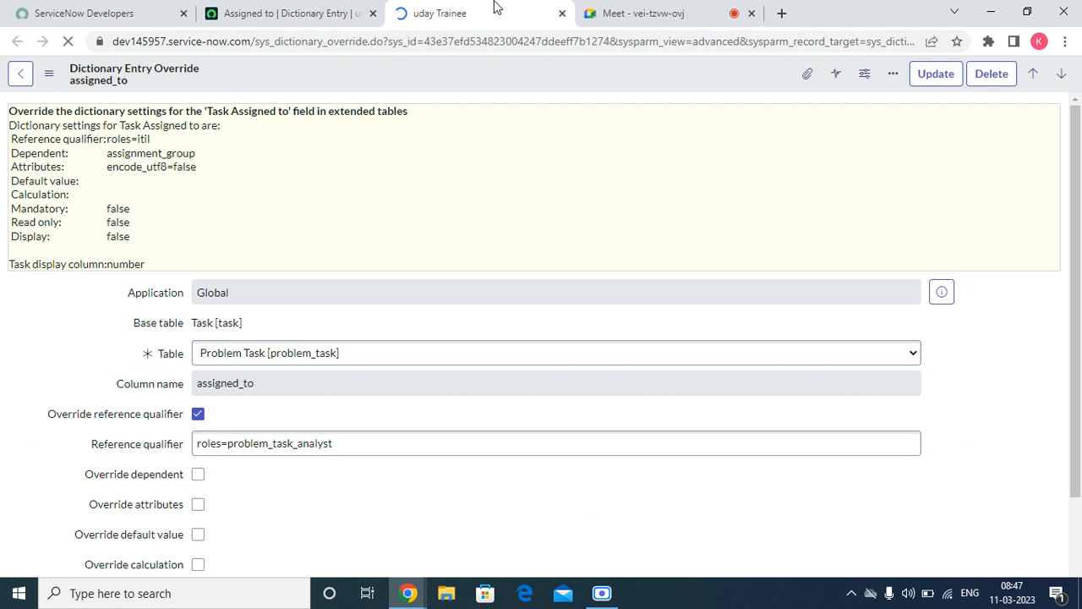
Clear the reference qualifier in the problem_task override, turn off Override reference qualifier, and update the record.
drag(1078, 388, 1080, 533)
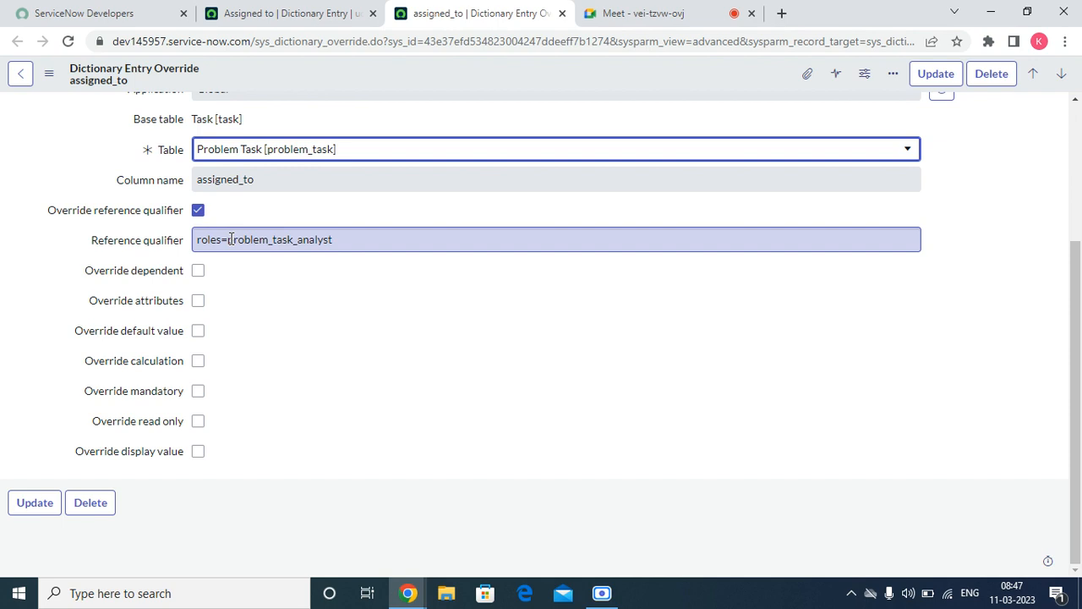
triple_click(334, 239)
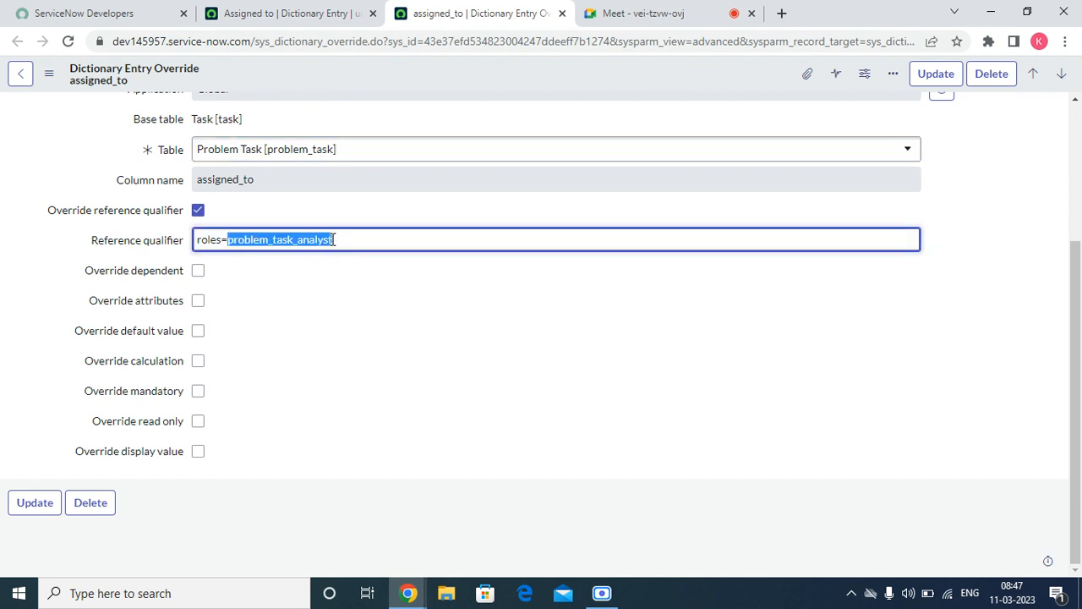
key(BackSpace)
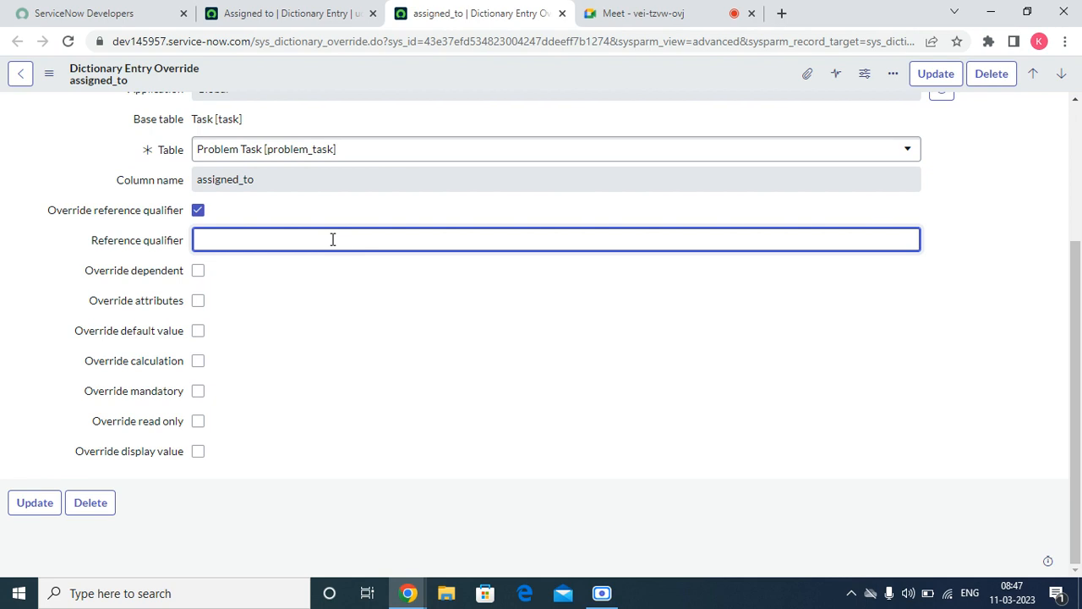
click(198, 210)
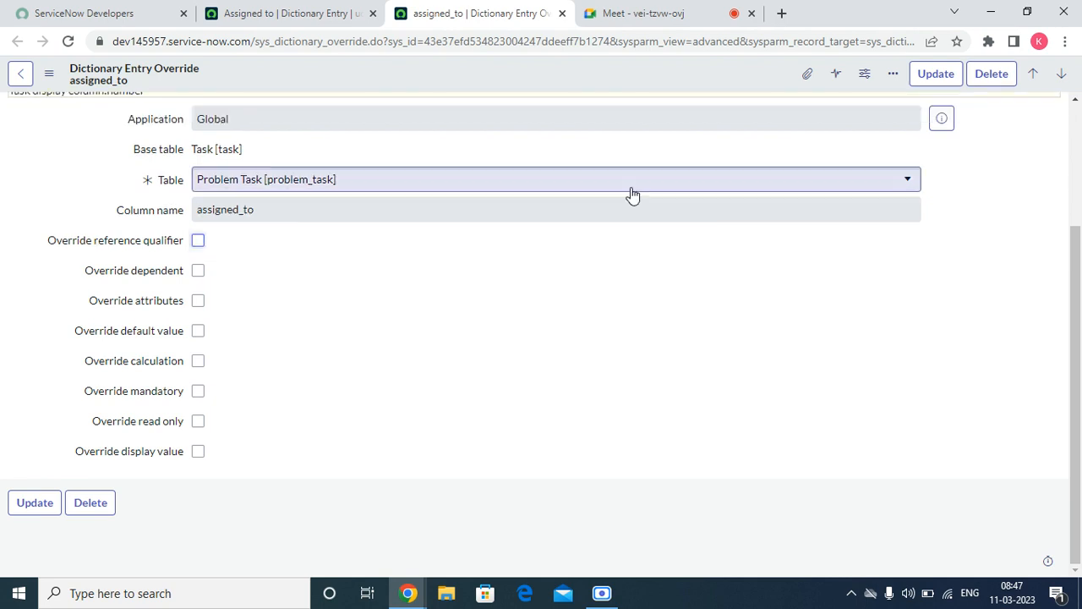
scroll(693, 229, up, 3)
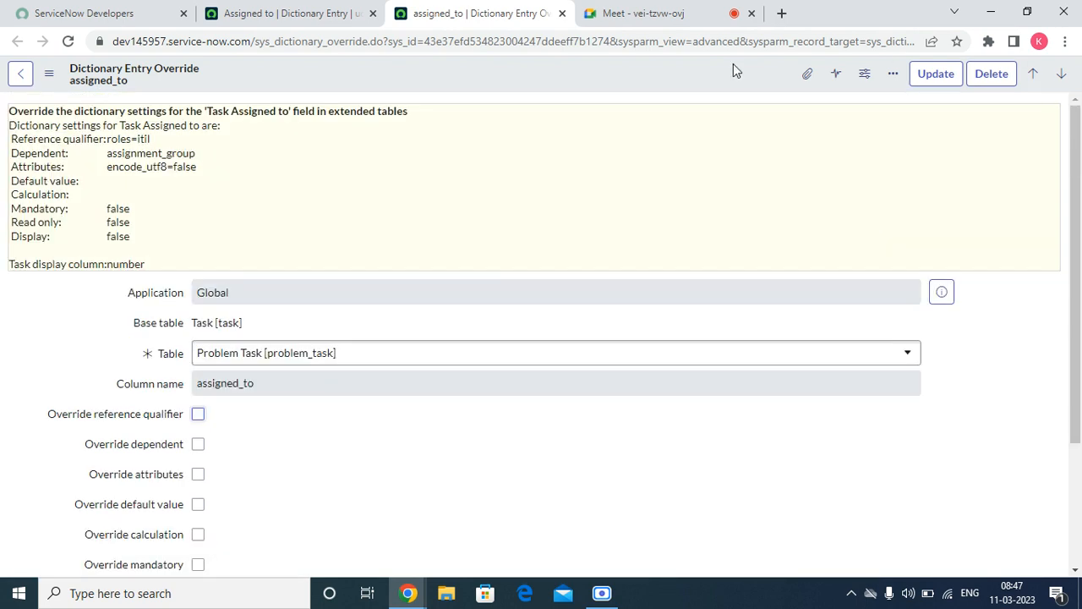
click(934, 73)
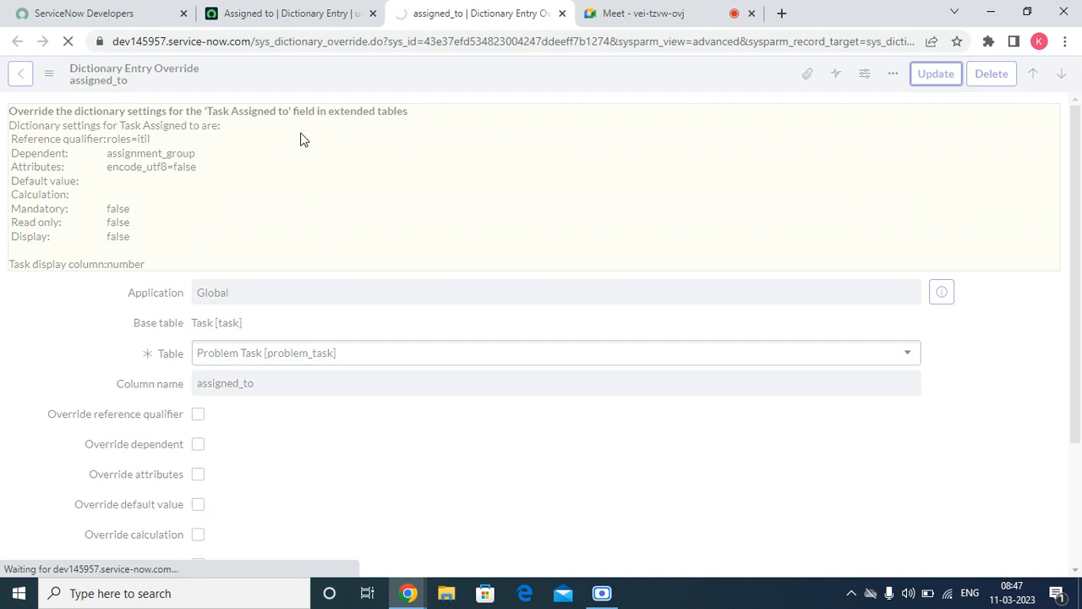
Reopen problem PRB0040002 from the list of open problems and close the extra dictionary entry tab.
click(343, 12)
click(74, 78)
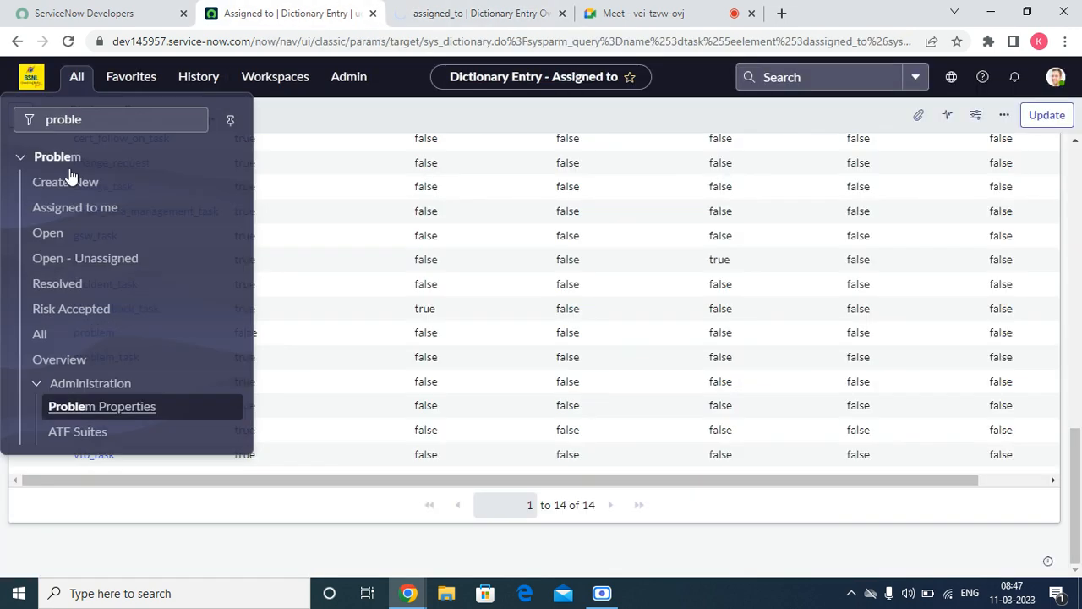
click(65, 233)
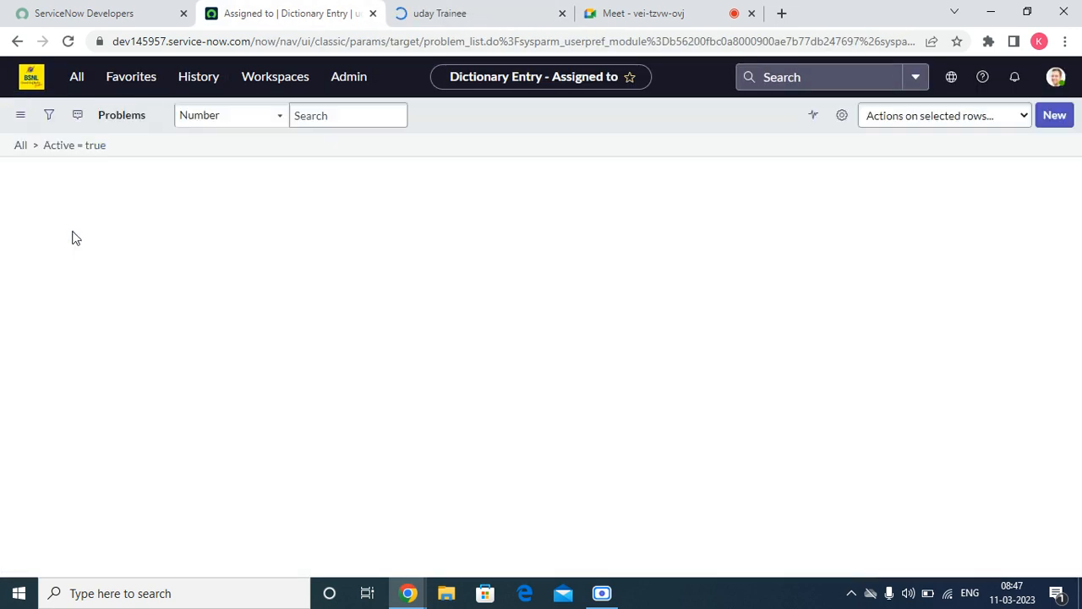
click(119, 211)
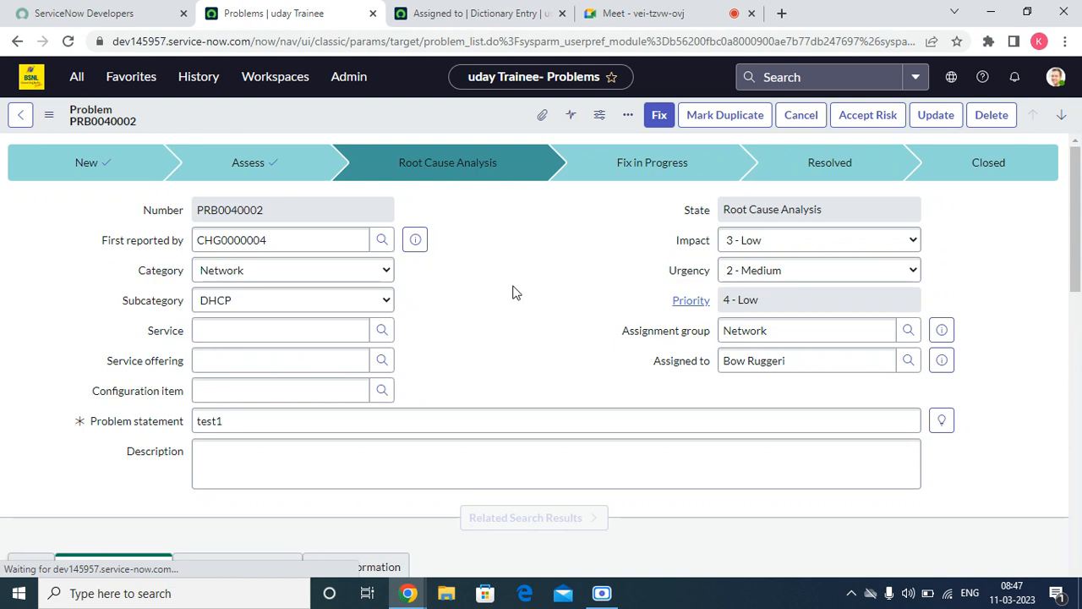
click(519, 12)
click(562, 13)
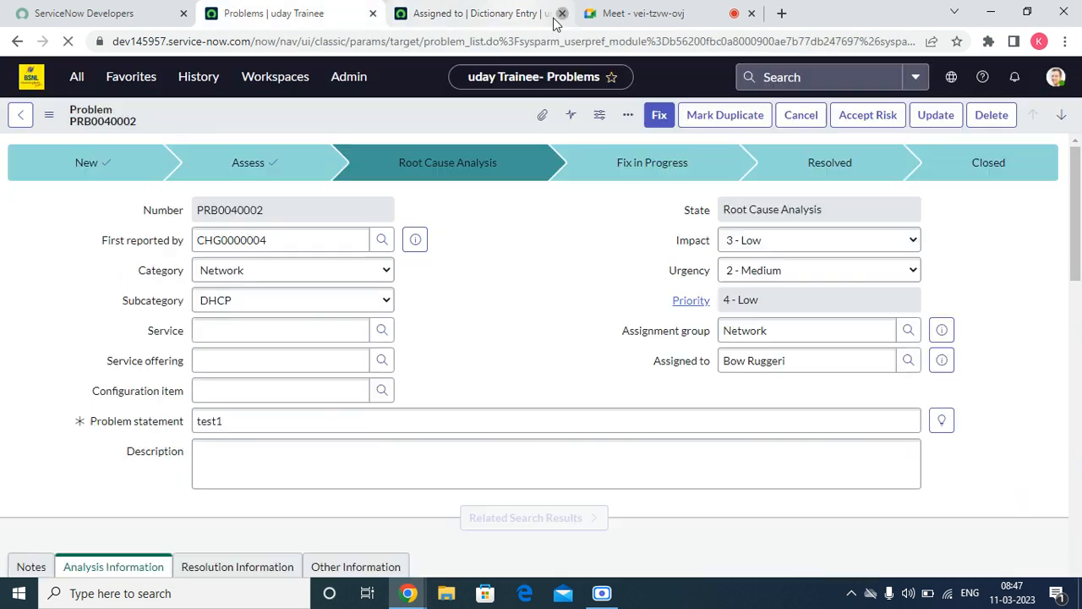
Open problem task PTASK0010001 from the problem's related tasks in a separate browser tab.
scroll(414, 332, down, 10)
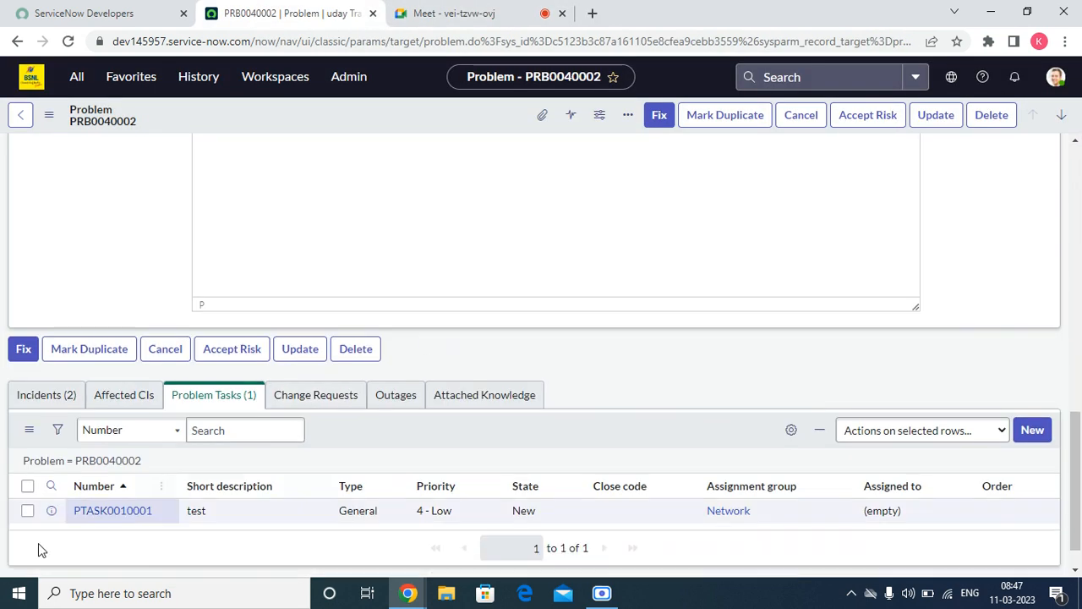
right_click(52, 468)
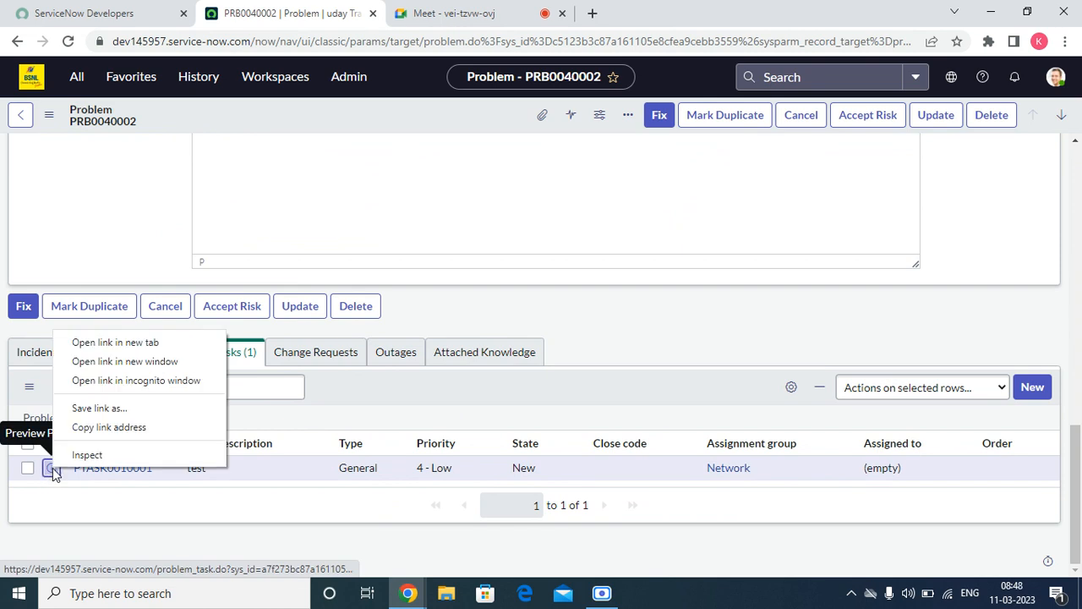
click(133, 344)
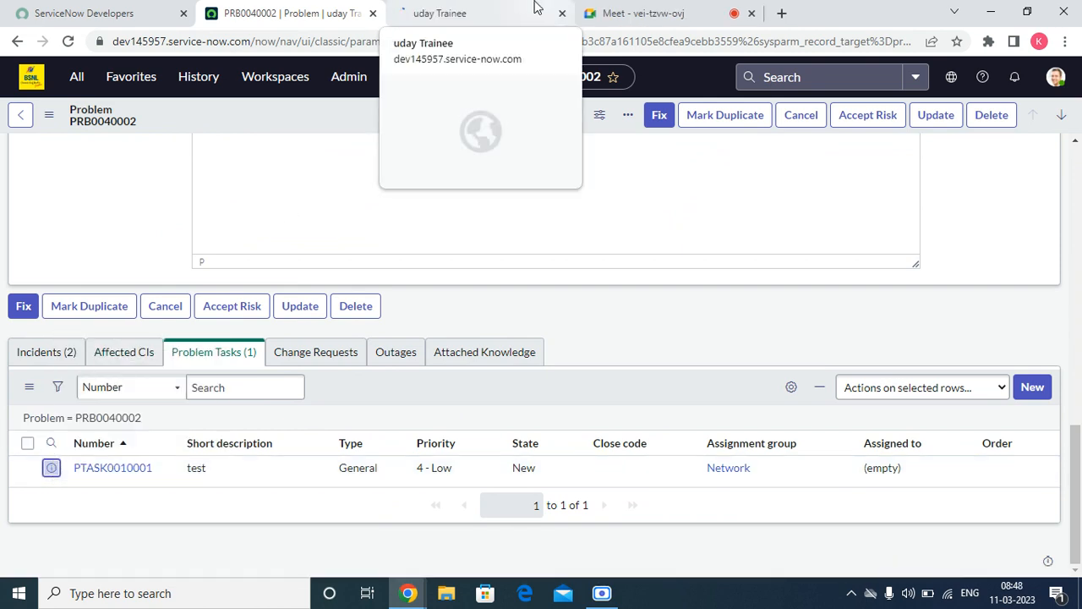
click(430, 19)
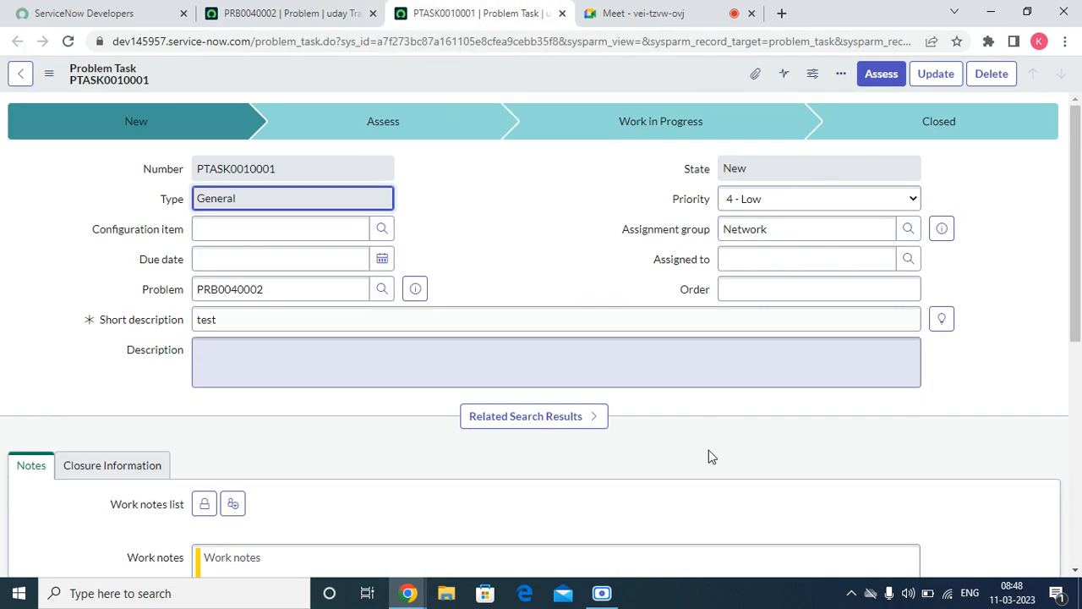
mouse_move(1077, 252)
mouse_down()
mouse_move(1078, 453)
mouse_move(1080, 246)
mouse_up()
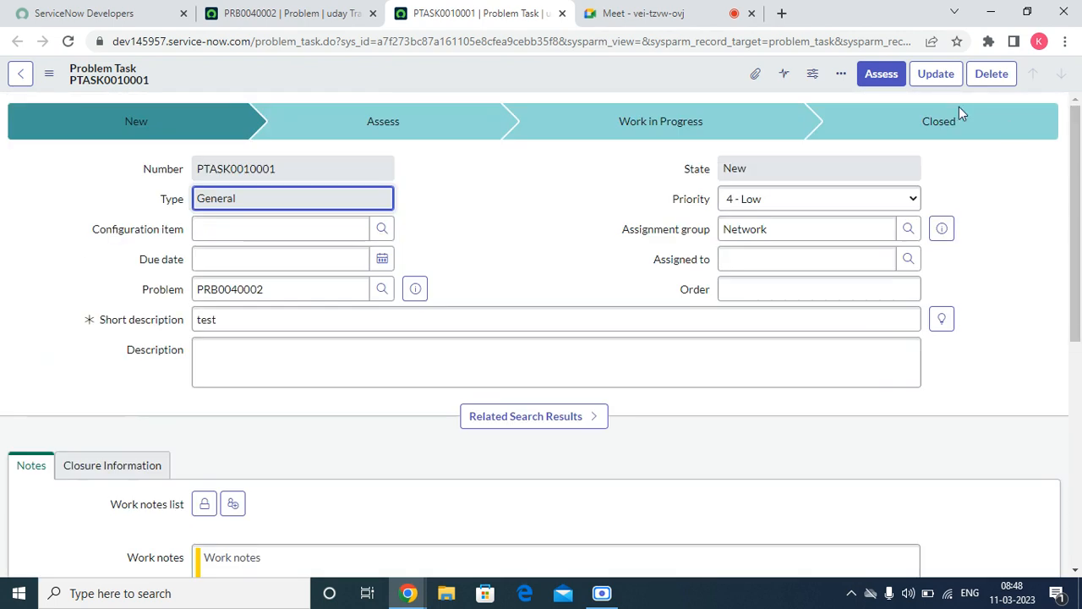
Assign the problem task to the fourth user listed in the Assigned to lookup.
click(788, 251)
click(914, 259)
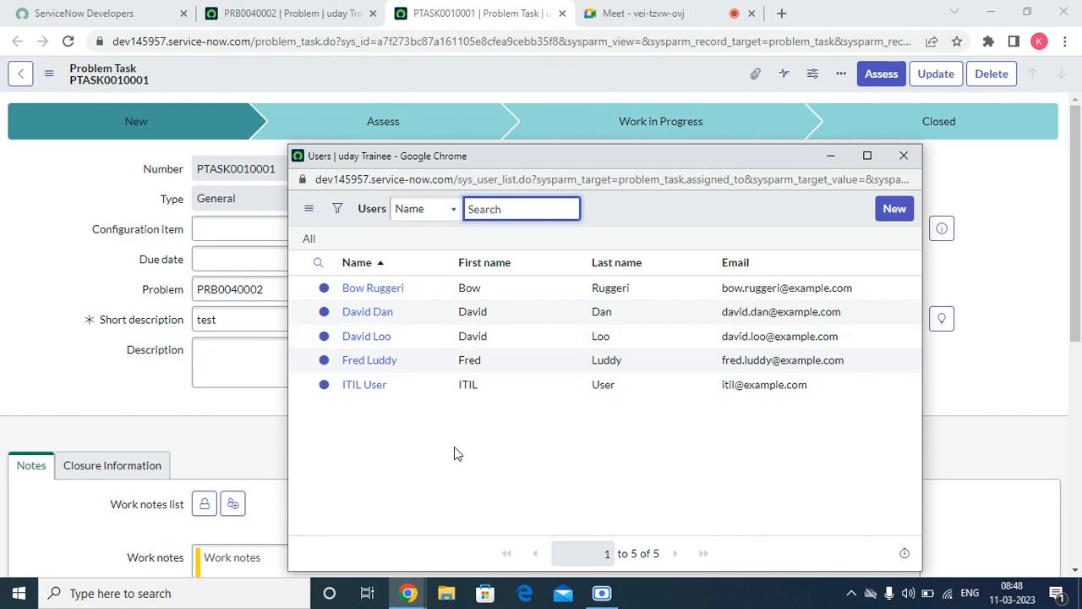
click(378, 363)
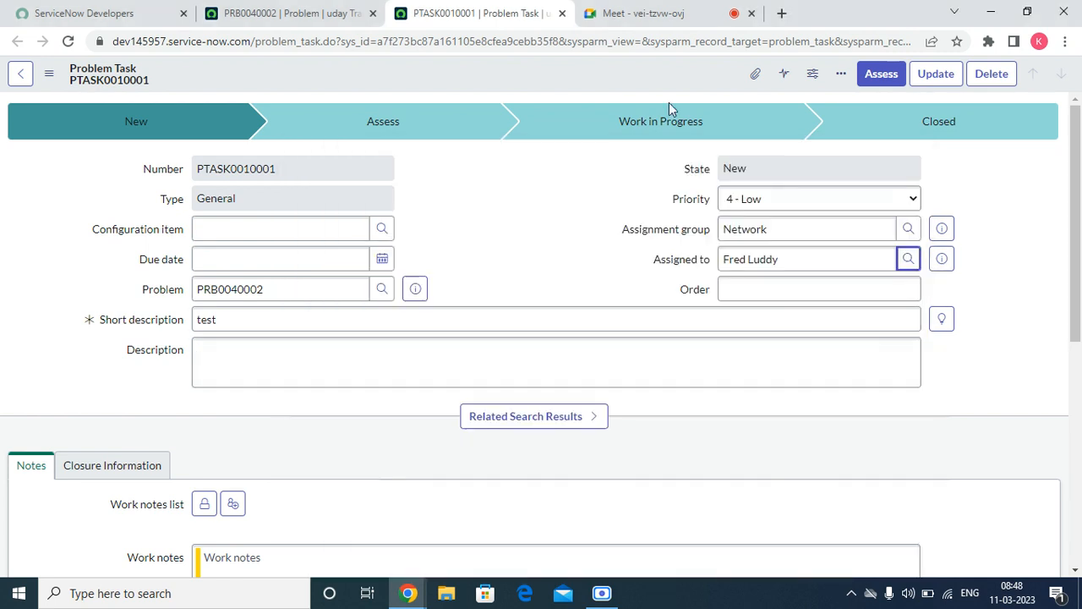
Advance the problem task to Assess and start work on it to reach Work in Progress.
right_click(644, 66)
click(657, 74)
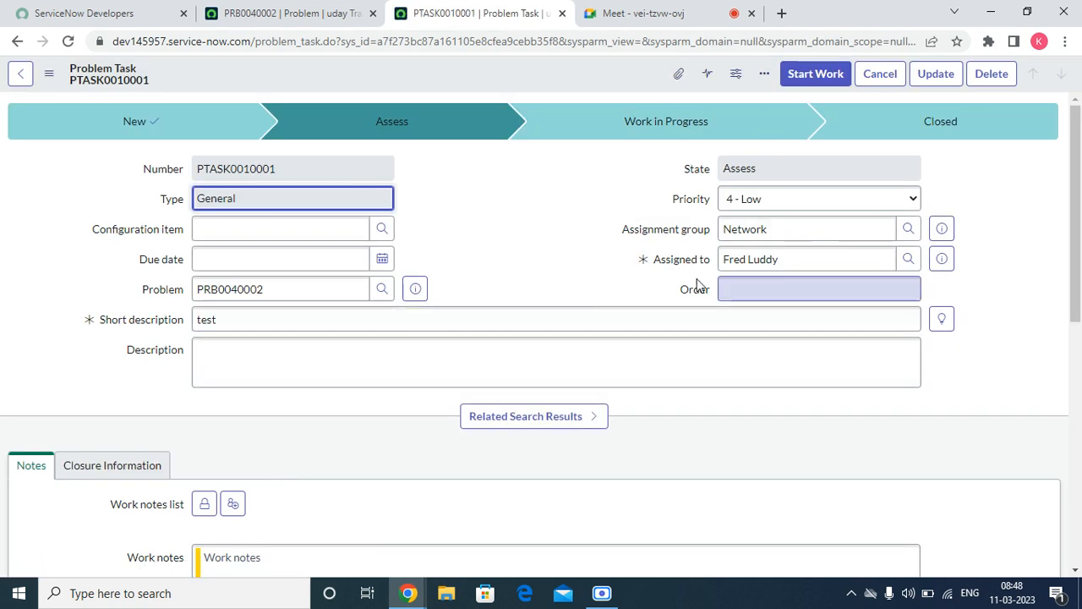
scroll(708, 278, down, 10)
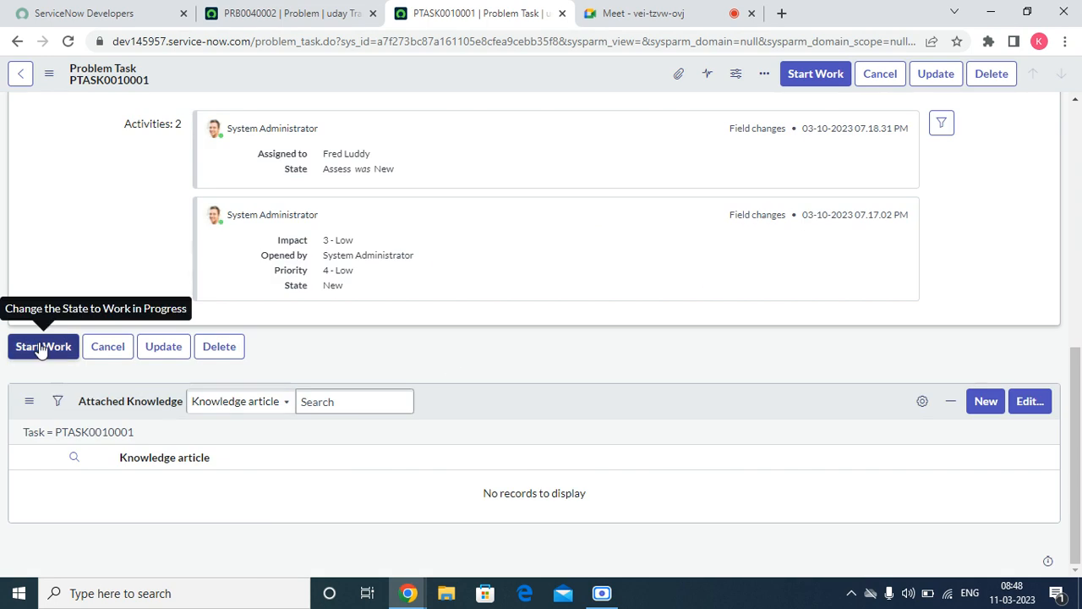
click(41, 348)
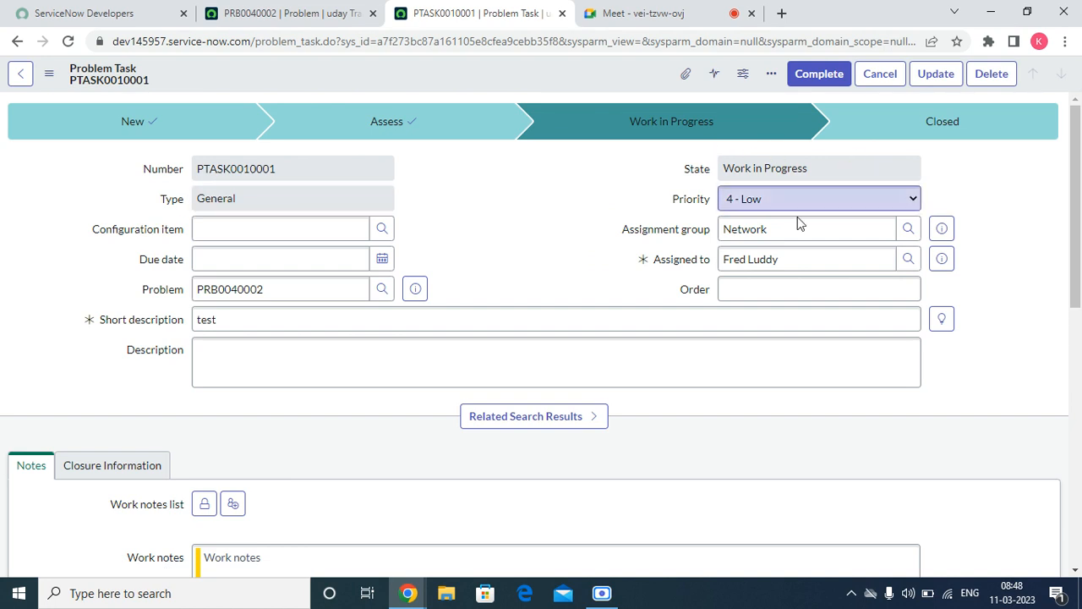
scroll(642, 325, down, 15)
click(824, 75)
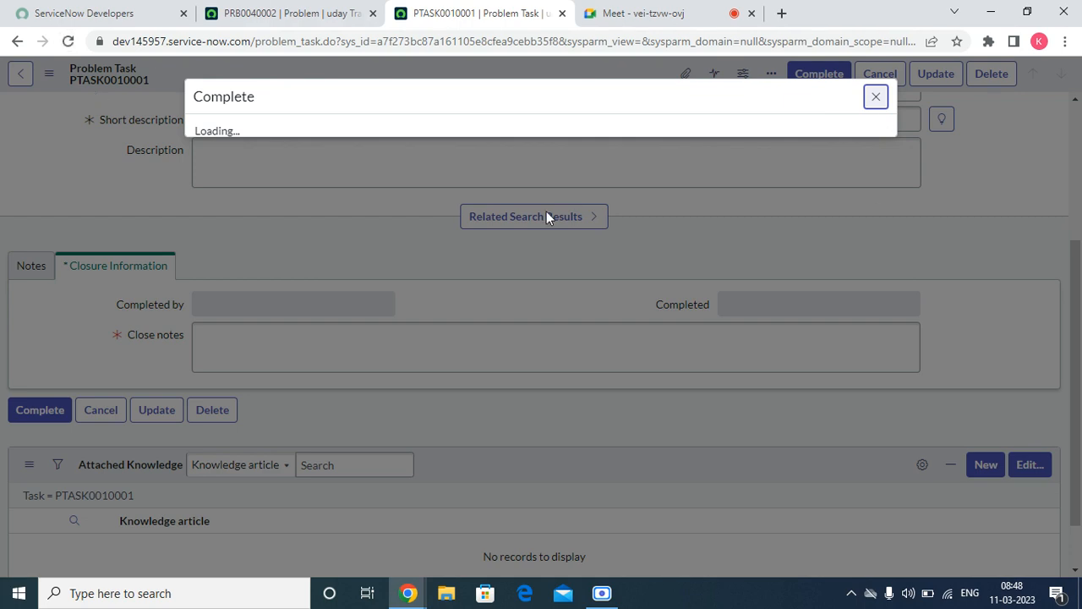
click(68, 41)
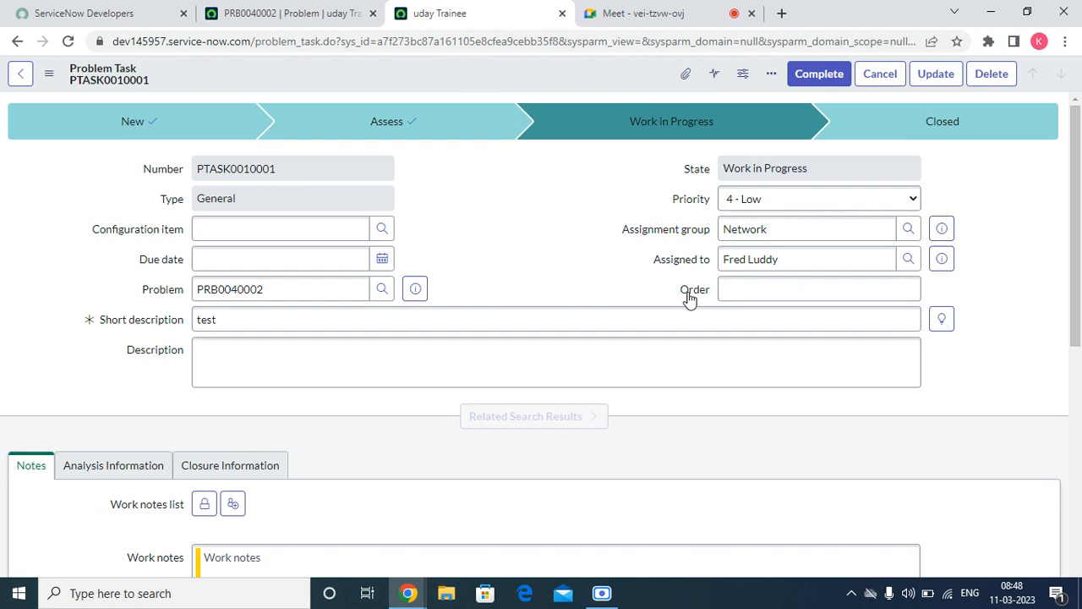
Enter "test" as the close notes of problem task PTASK0010001 and complete the task.
scroll(728, 235, down, 15)
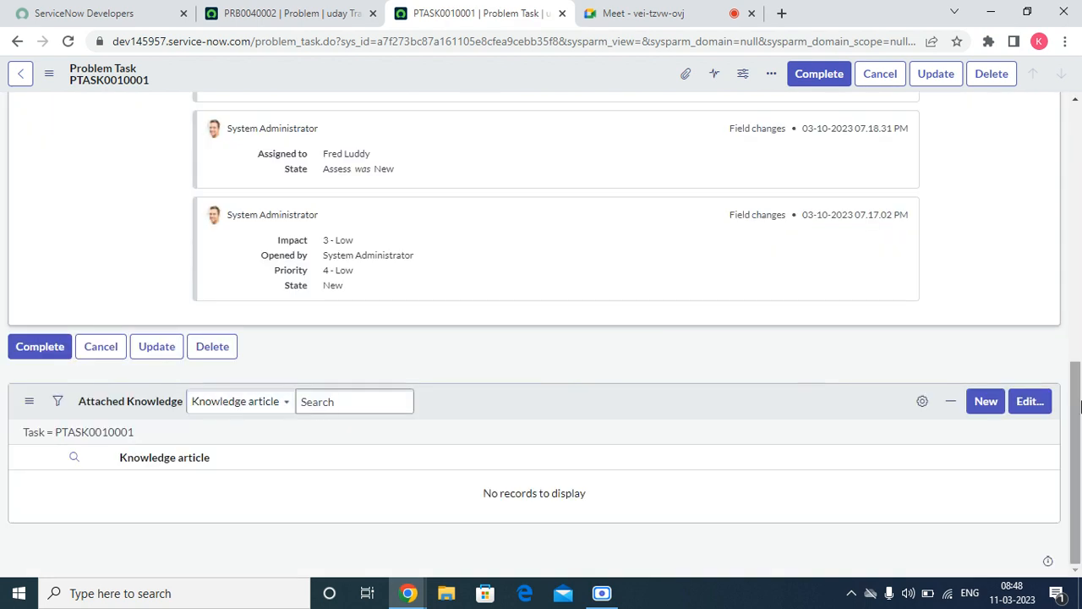
drag(1072, 446, 1079, 304)
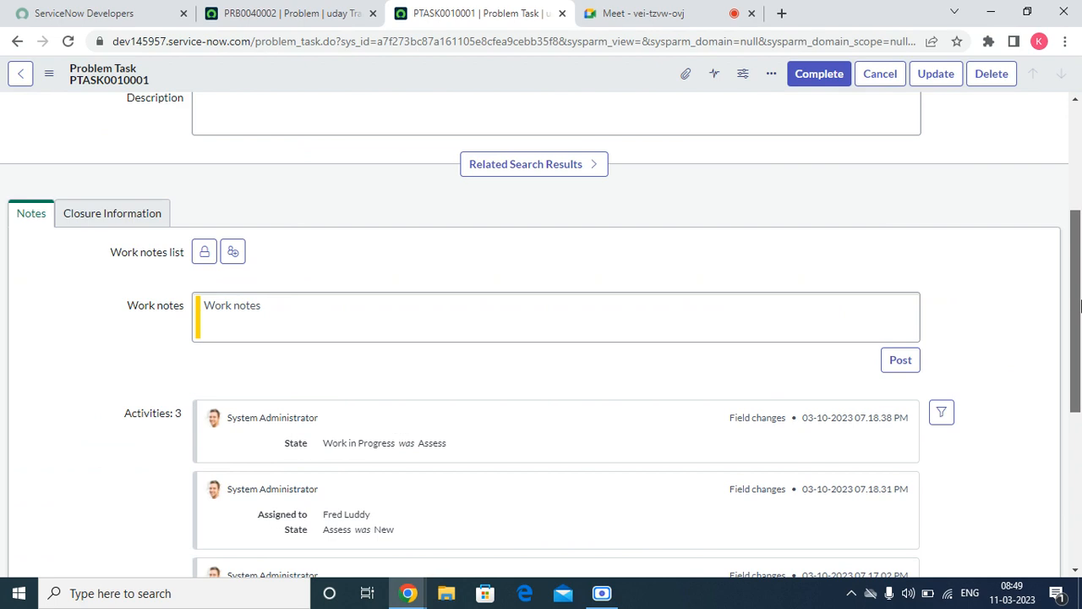
click(96, 216)
click(268, 273)
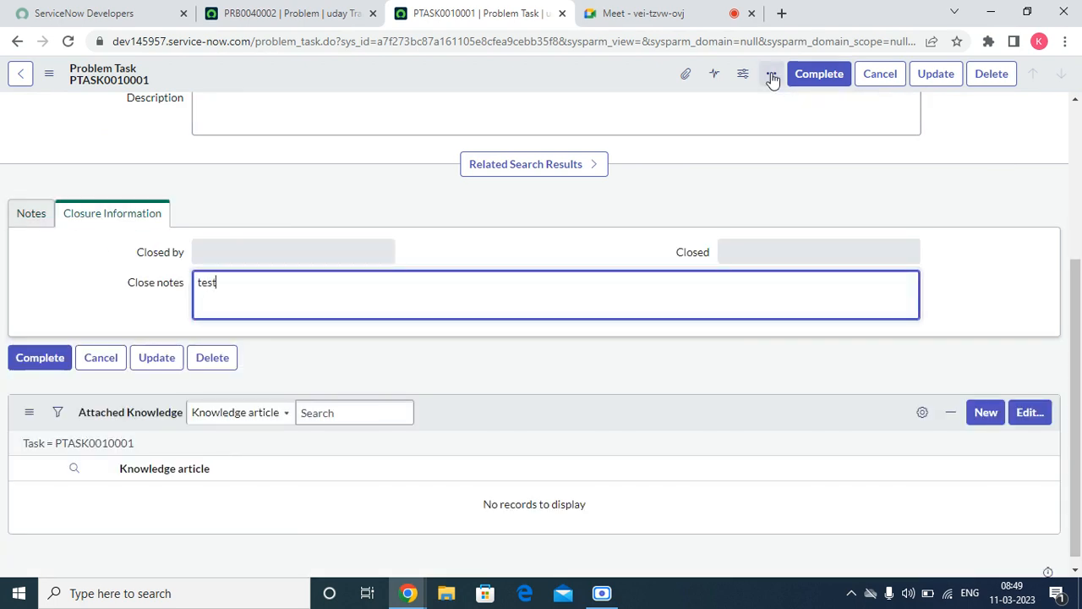
click(811, 73)
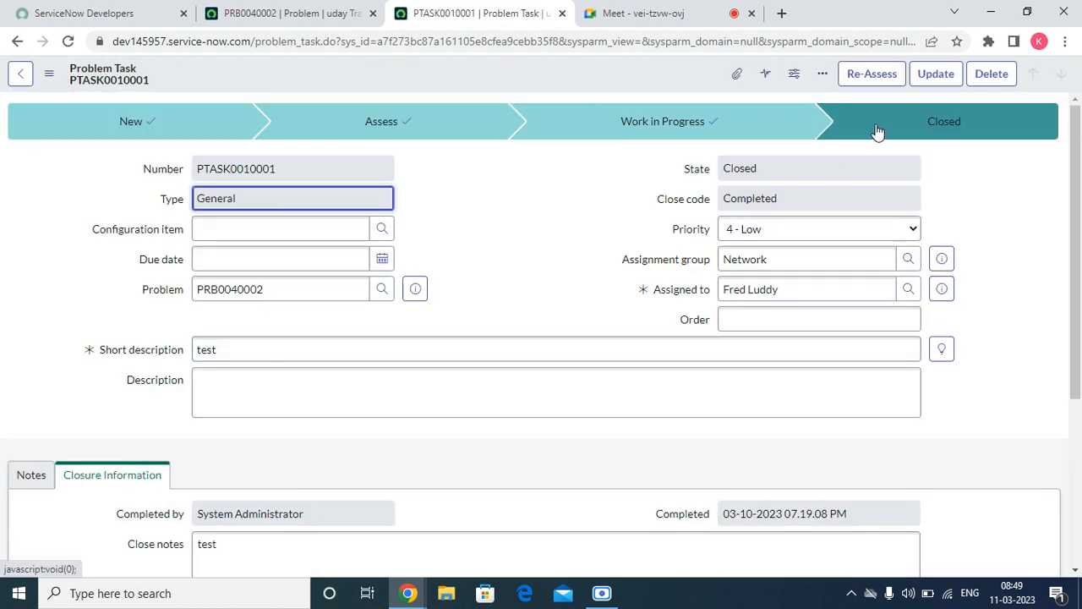
Open parent problem PRB0040002 from the closed task and go to its related problem tasks.
click(420, 290)
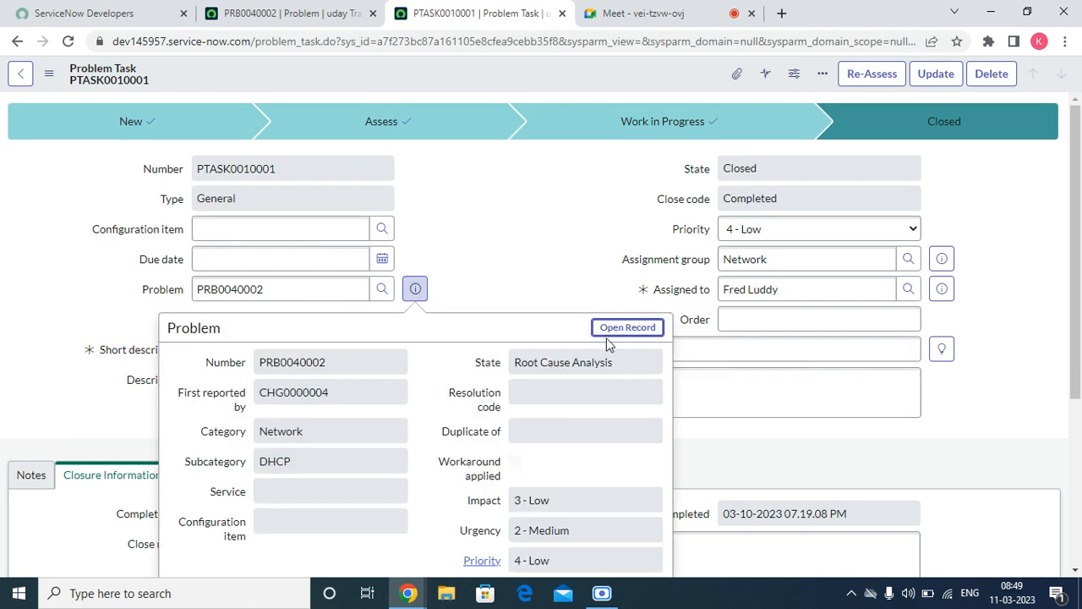
click(611, 336)
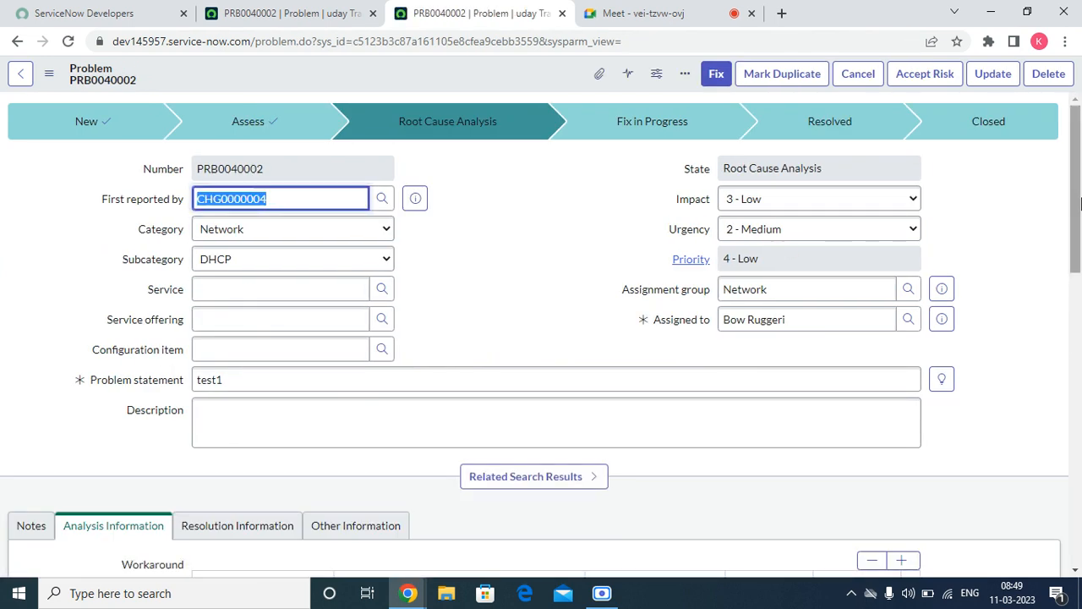
drag(1080, 229, 1077, 522)
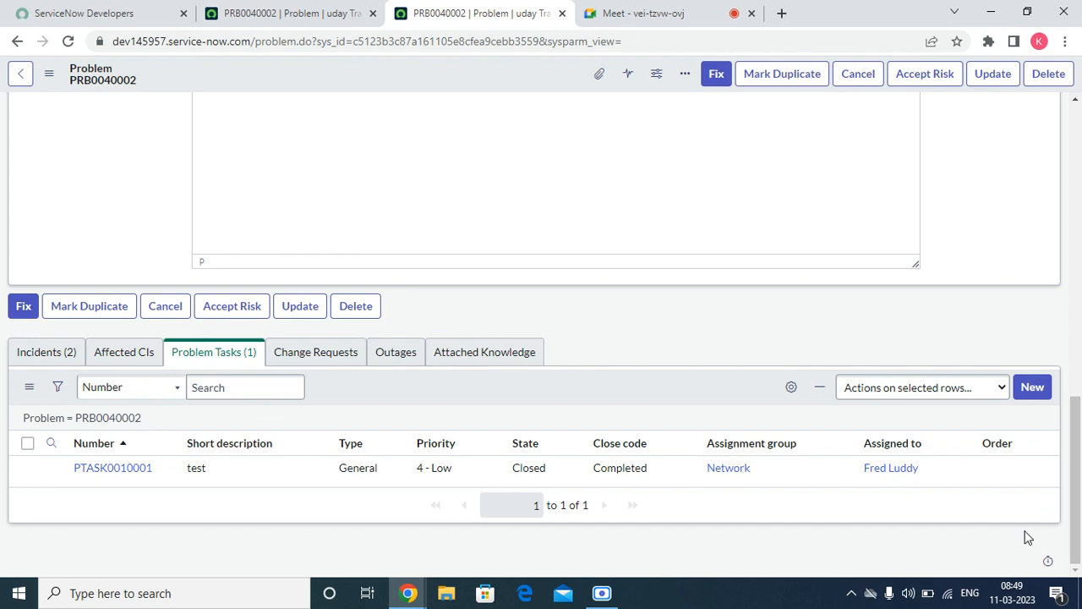
Create another problem task of type Root Cause Analysis under the problem, with the short description "test".
click(1032, 388)
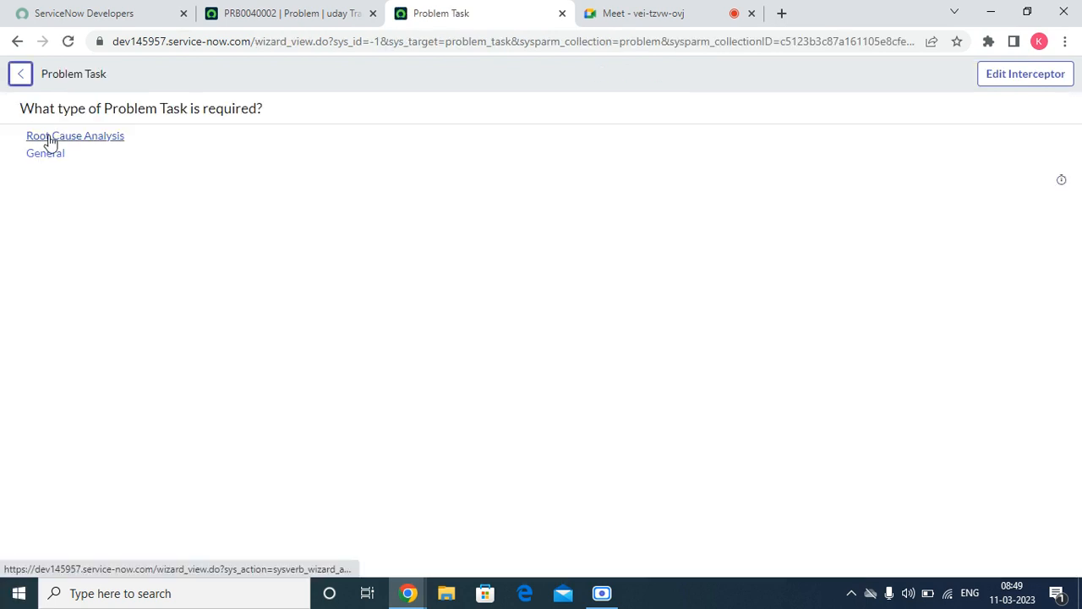
click(50, 137)
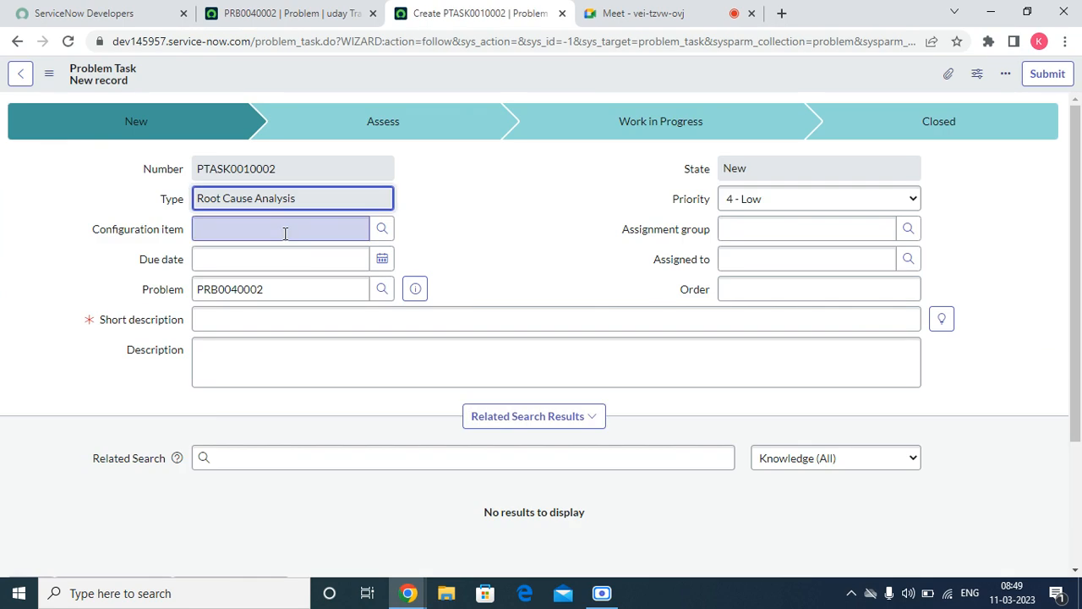
click(244, 318)
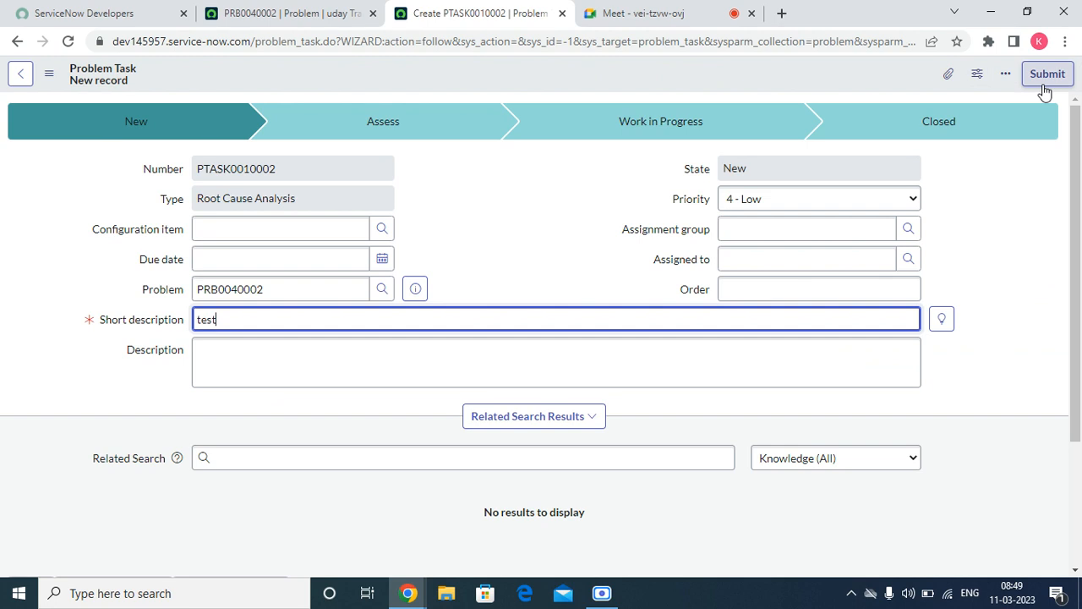
Set the new problem task's assignment group to Database and submit the record.
click(754, 229)
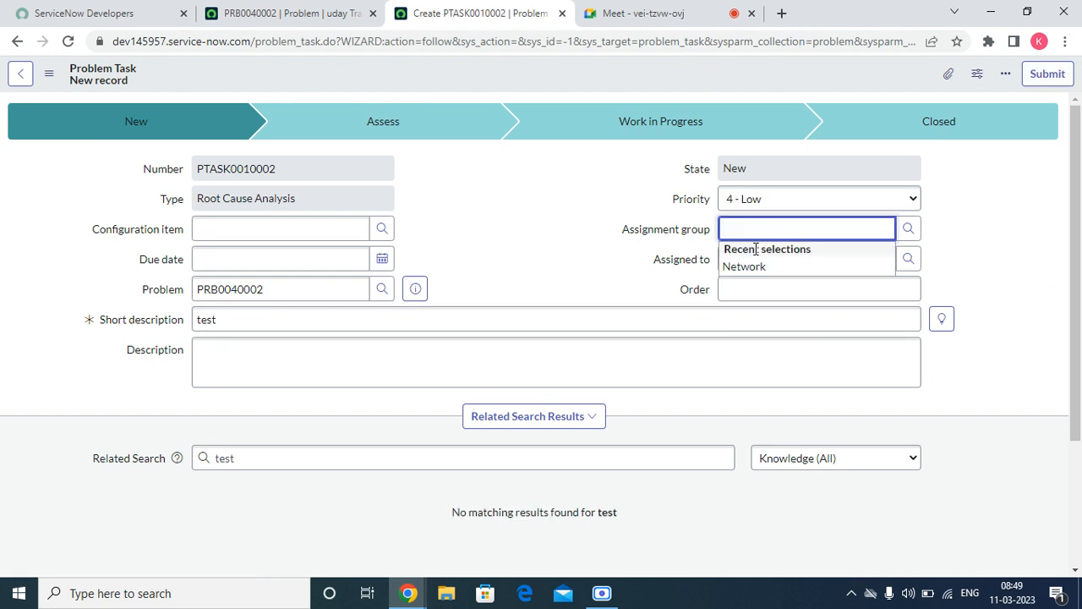
click(761, 266)
click(794, 228)
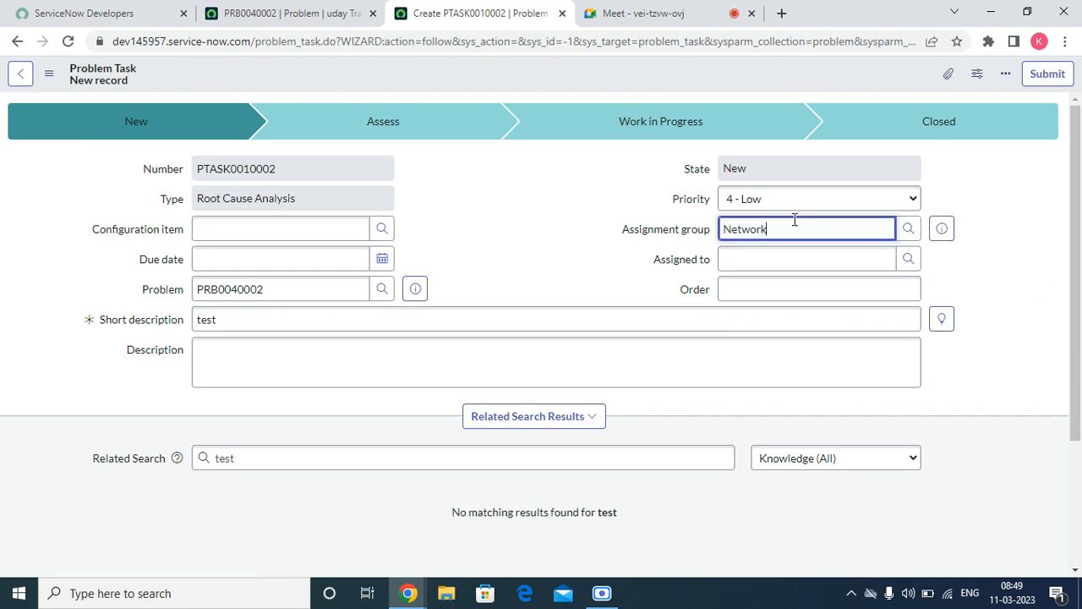
double_click(793, 227)
text(dat)
click(773, 255)
click(1045, 75)
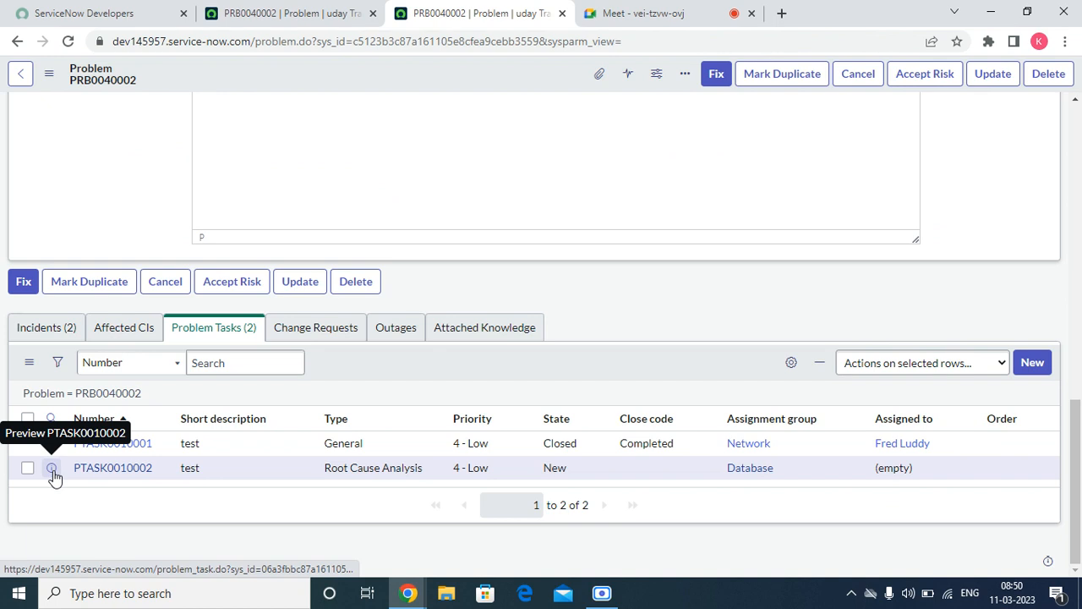
Open problem task PTASK0010002 from the problem's related tasks in a separate browser tab.
right_click(51, 471)
key(Escape)
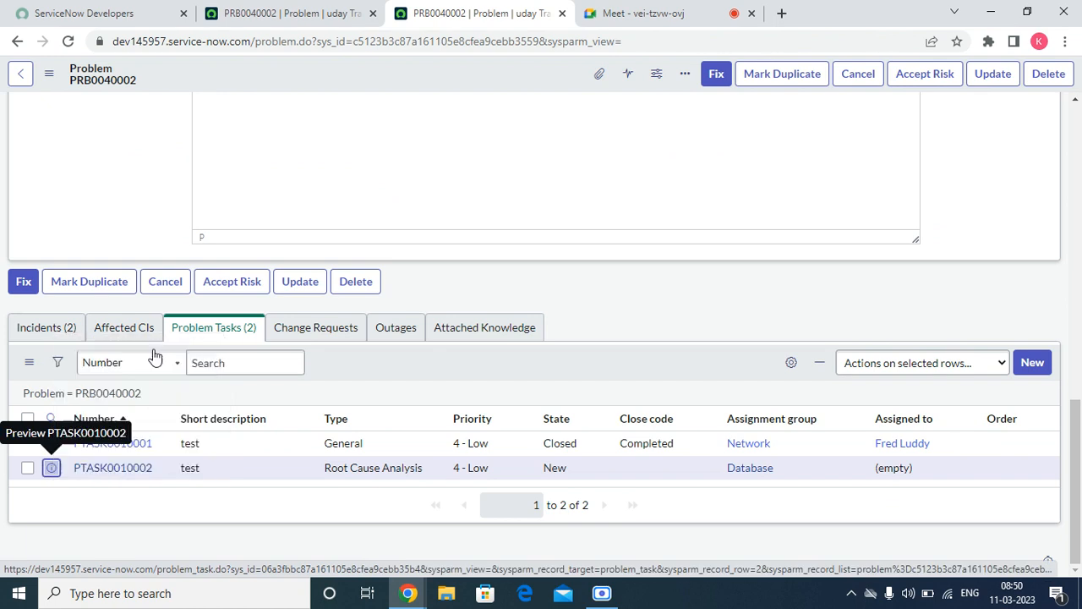
click(640, 10)
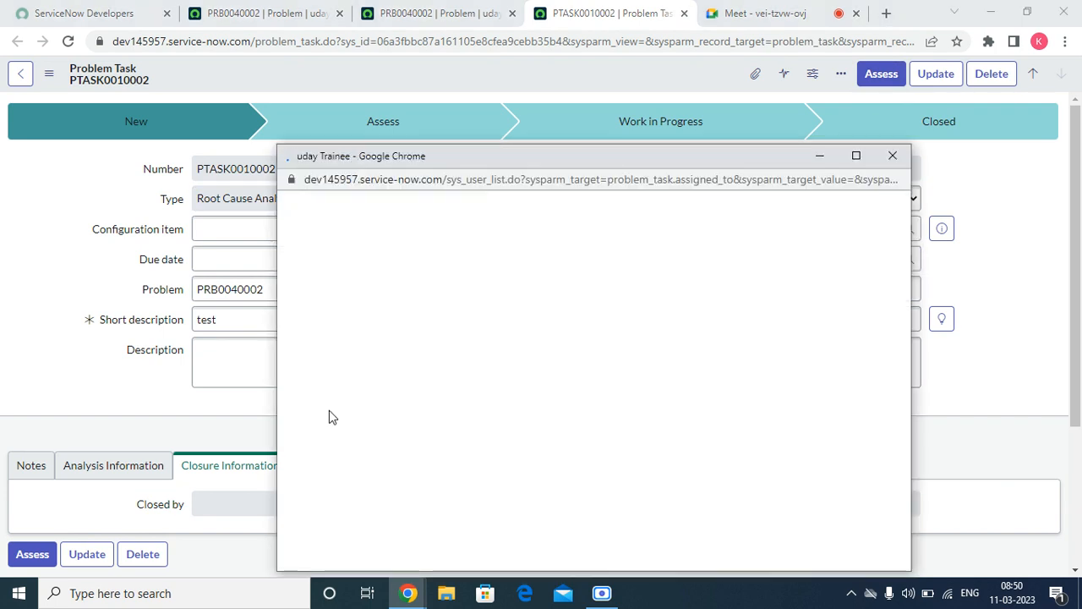
Assign the Root Cause Analysis task to a user from the Assigned to lookup and save the record.
click(345, 291)
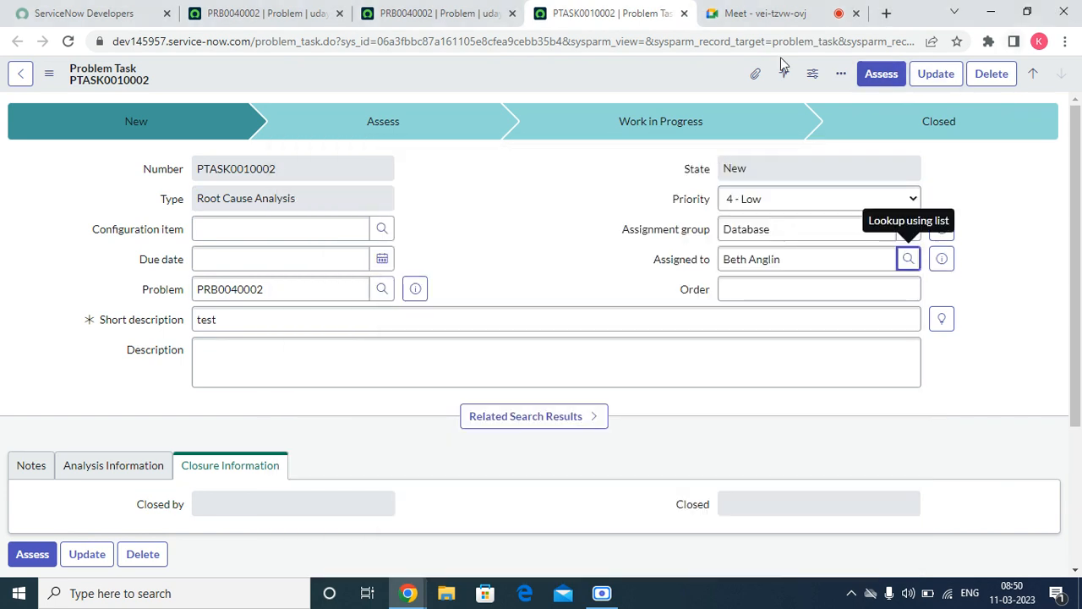
right_click(644, 75)
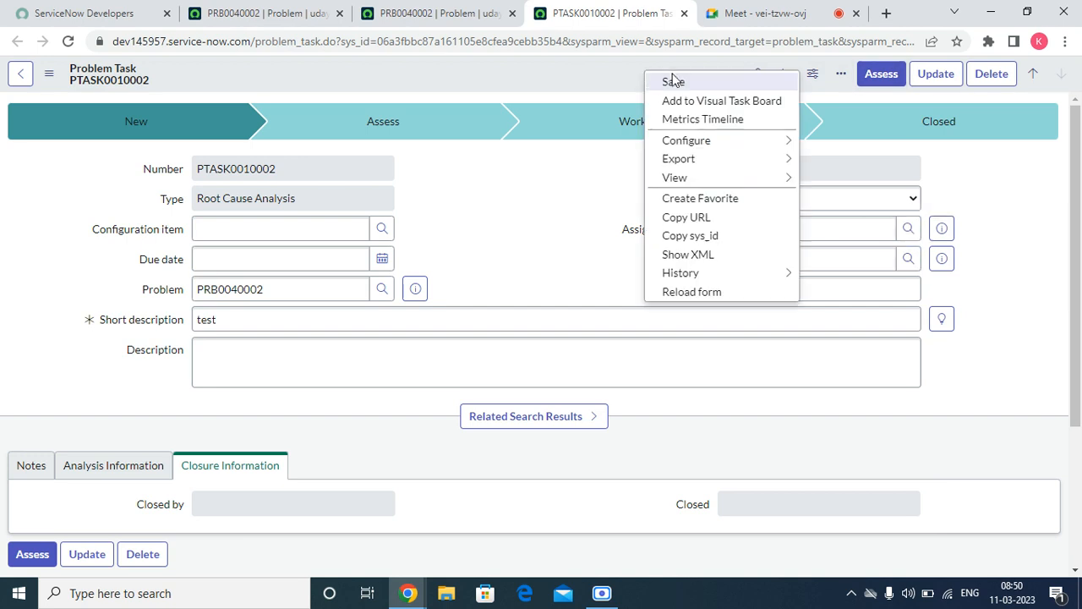
click(672, 79)
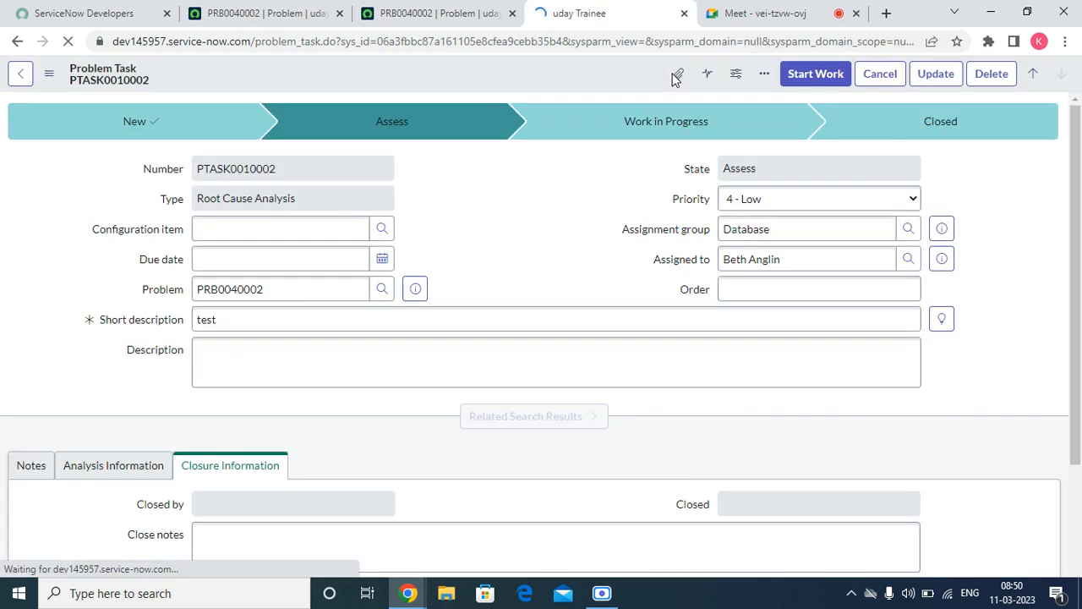
Start work on the Root Cause Analysis task and check its analysis, notes and closure sections.
scroll(312, 375, down, 3)
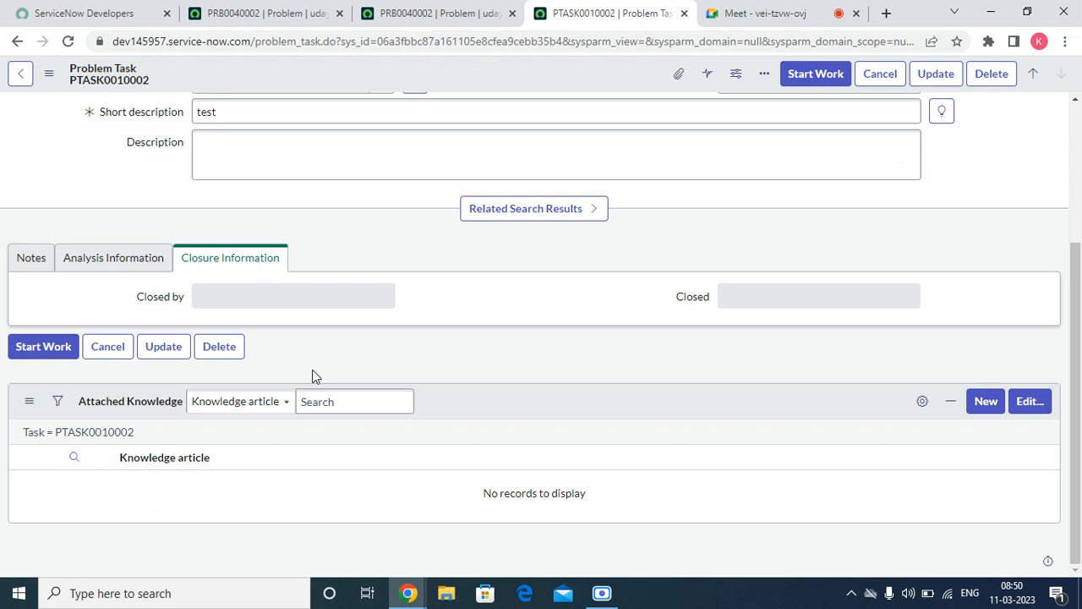
click(834, 73)
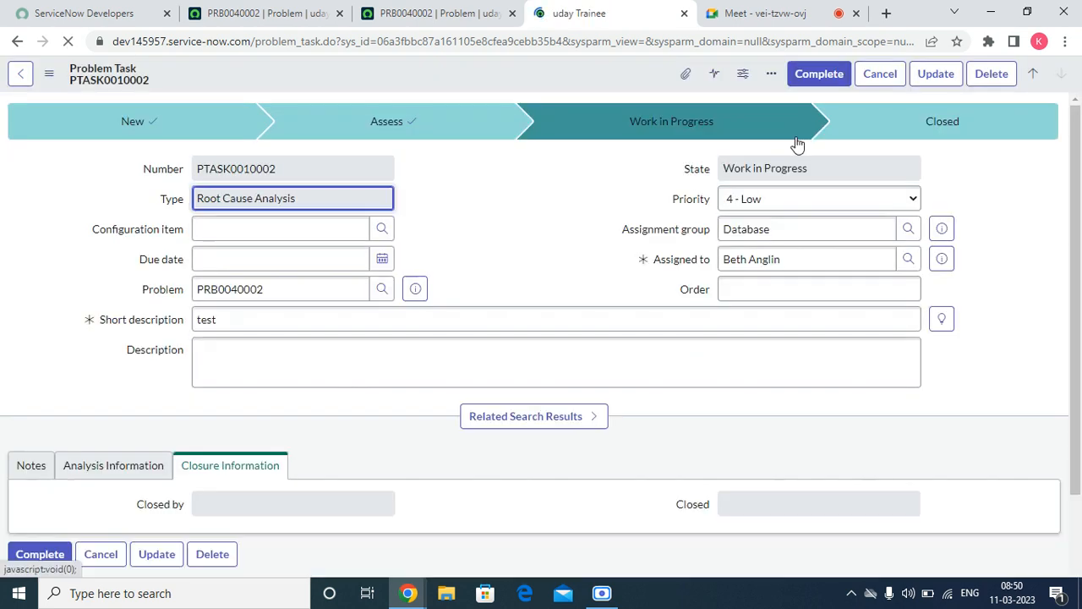
scroll(280, 374, down, 3)
click(144, 264)
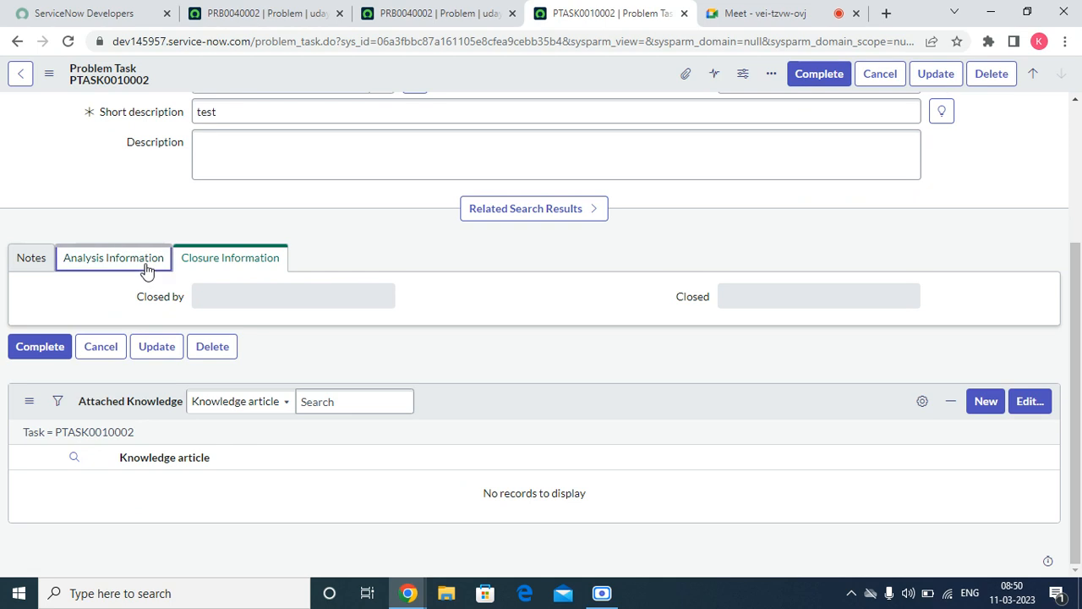
click(32, 262)
click(230, 258)
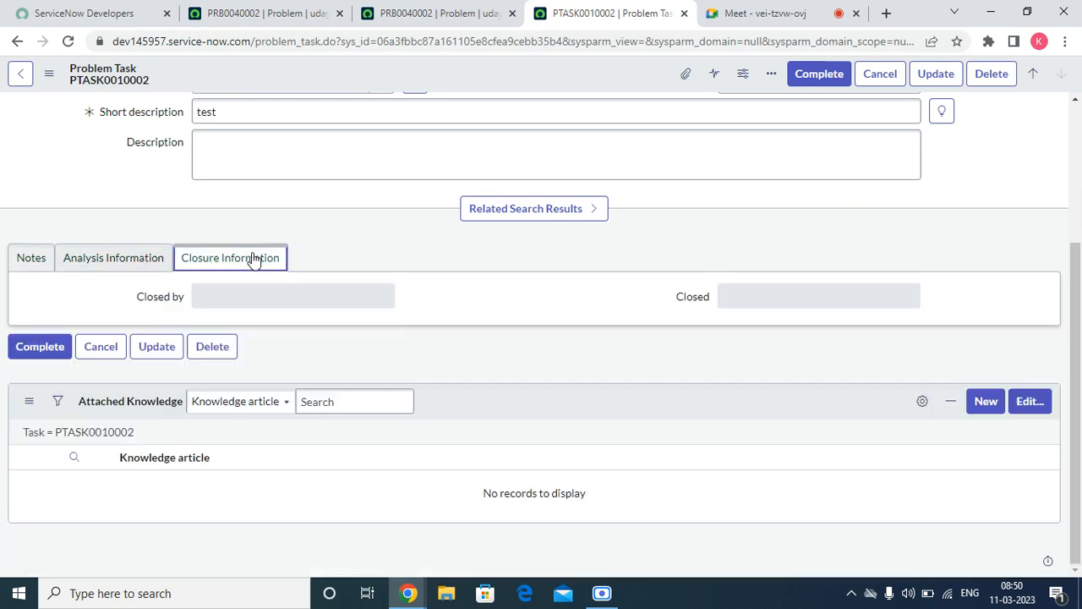
Begin completing the task, choosing Environmental disaster as the cause code and entering "tes" as the cause notes.
click(792, 74)
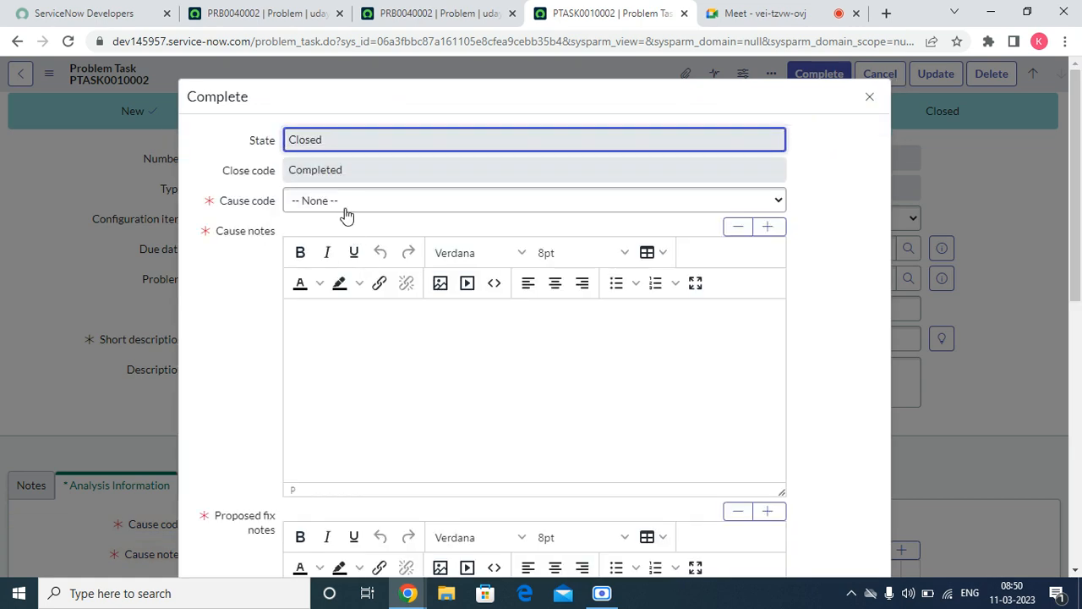
click(346, 208)
click(360, 234)
click(340, 353)
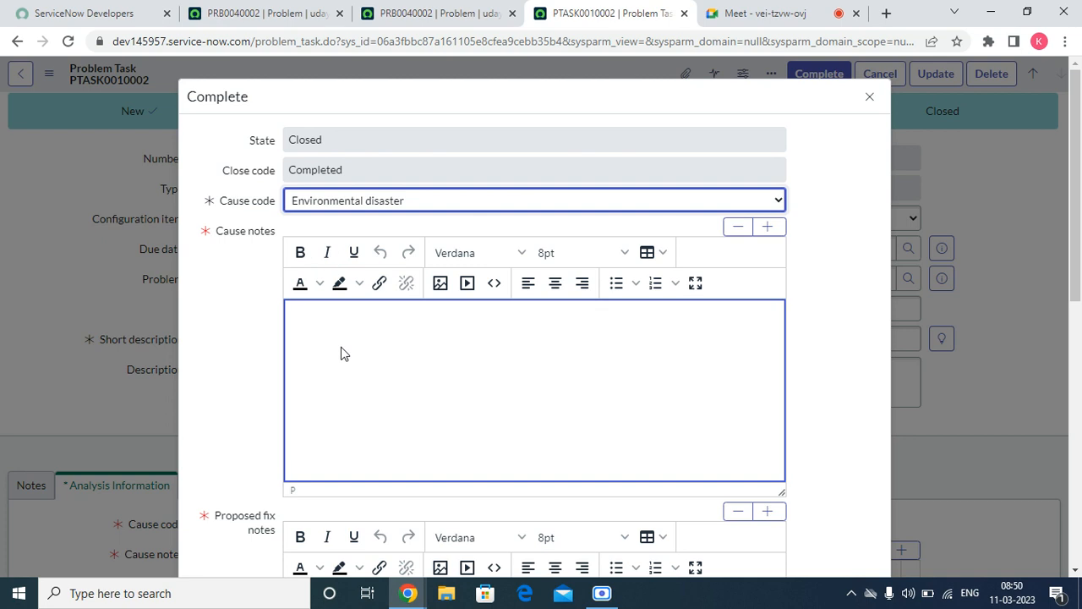
text(tes)
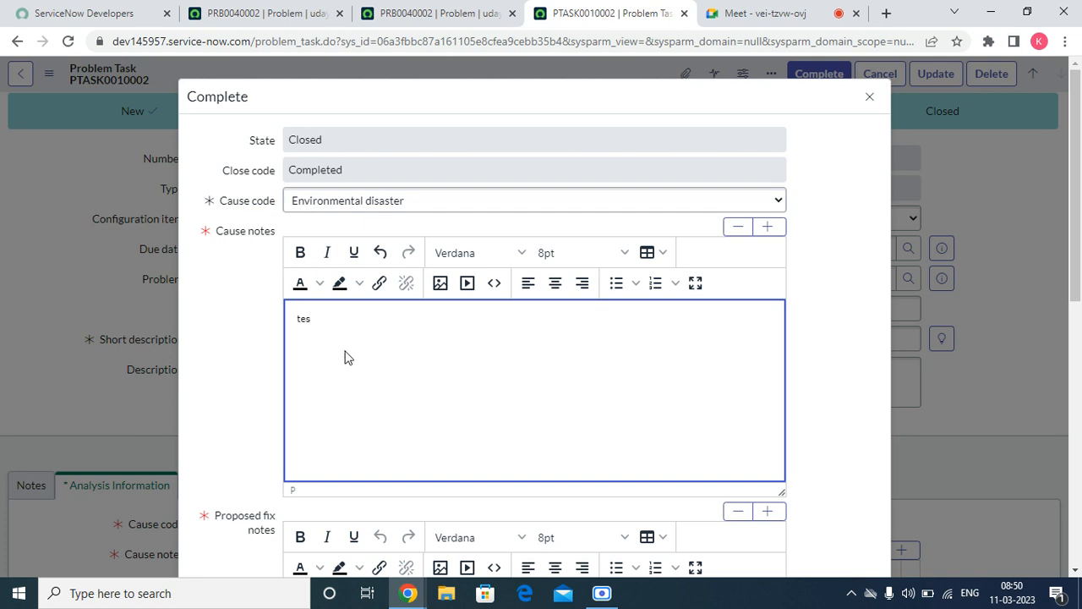
Enter "g" as the workaround and "tes" as the proposed fix notes, and confirm the task's completion.
scroll(347, 353, down, 7)
click(363, 341)
text(g)
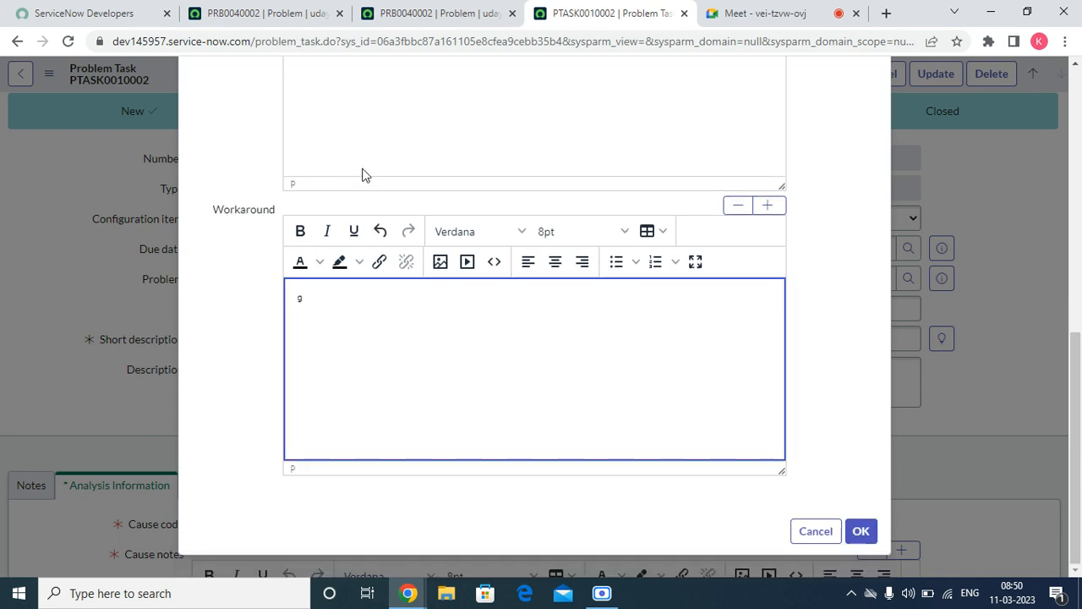
click(340, 127)
text(tes)
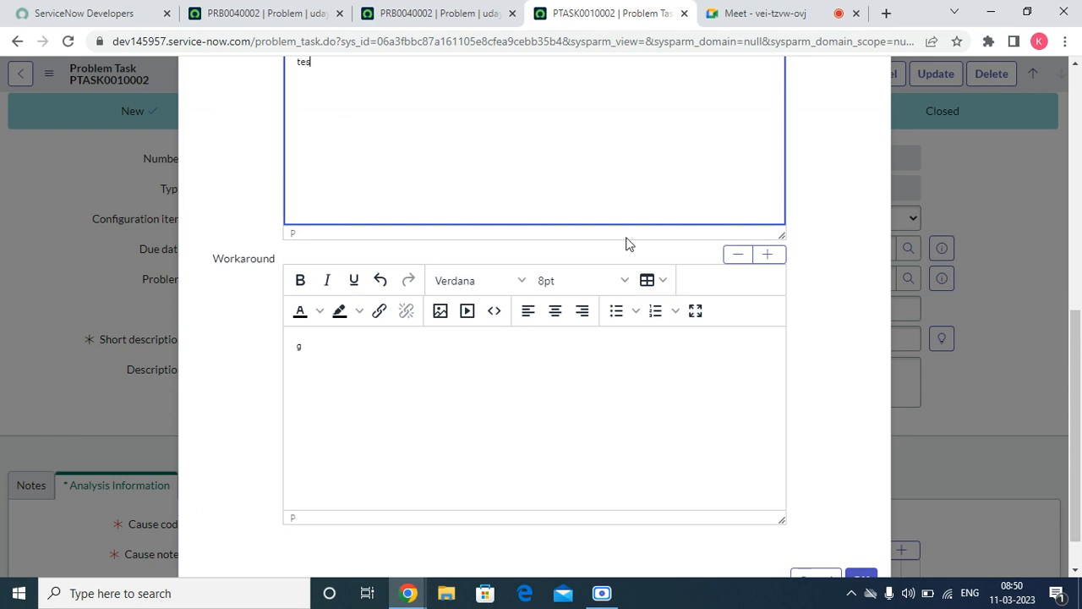
scroll(761, 406, down, 1)
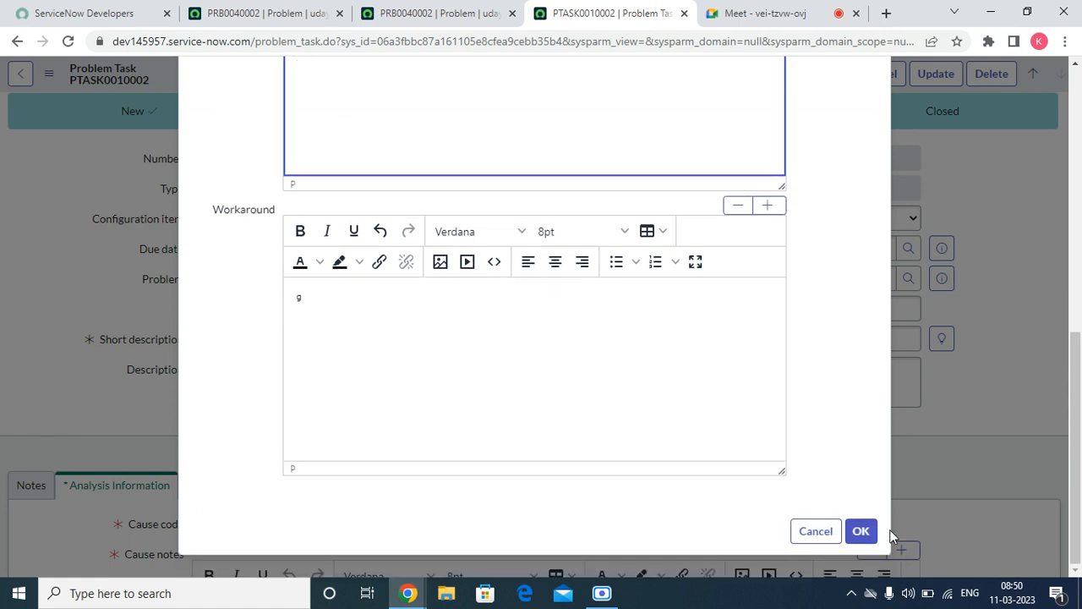
click(861, 530)
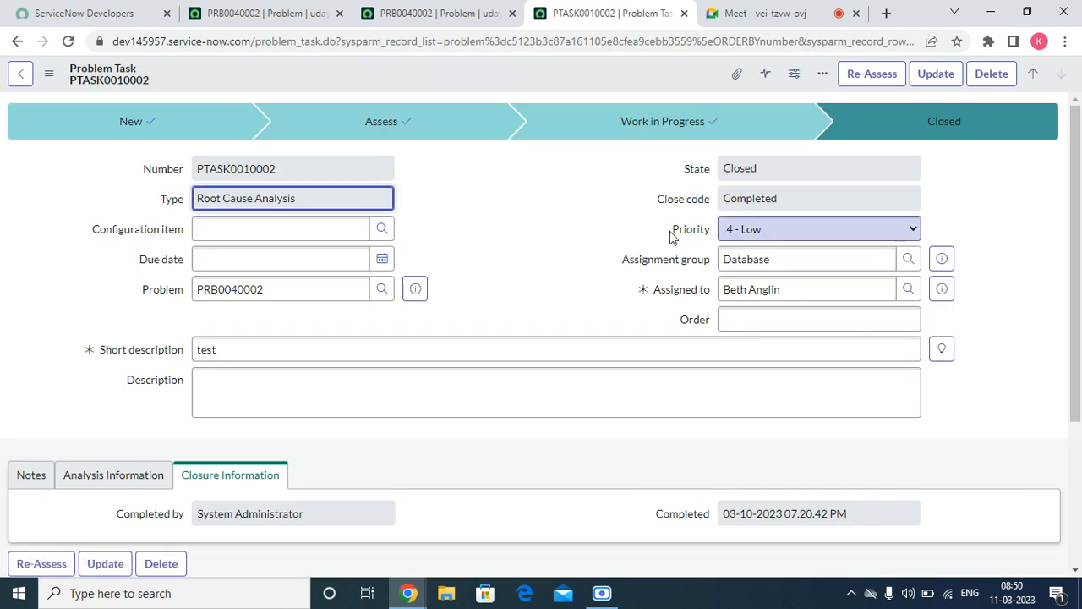
Review the closed Root Cause Analysis task's analysis information and notes.
scroll(671, 237, down, 3)
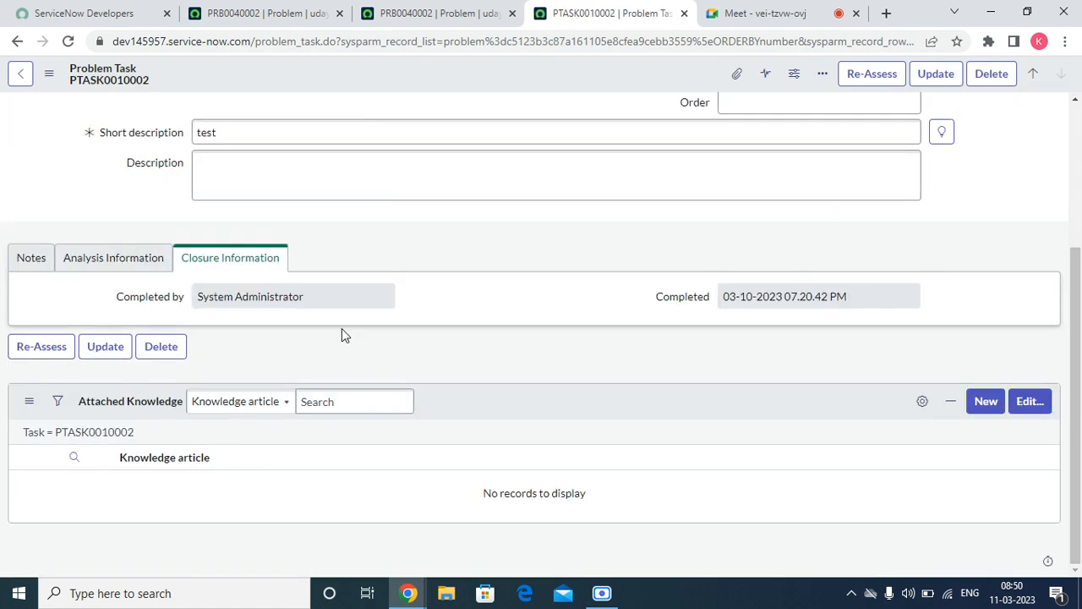
click(156, 261)
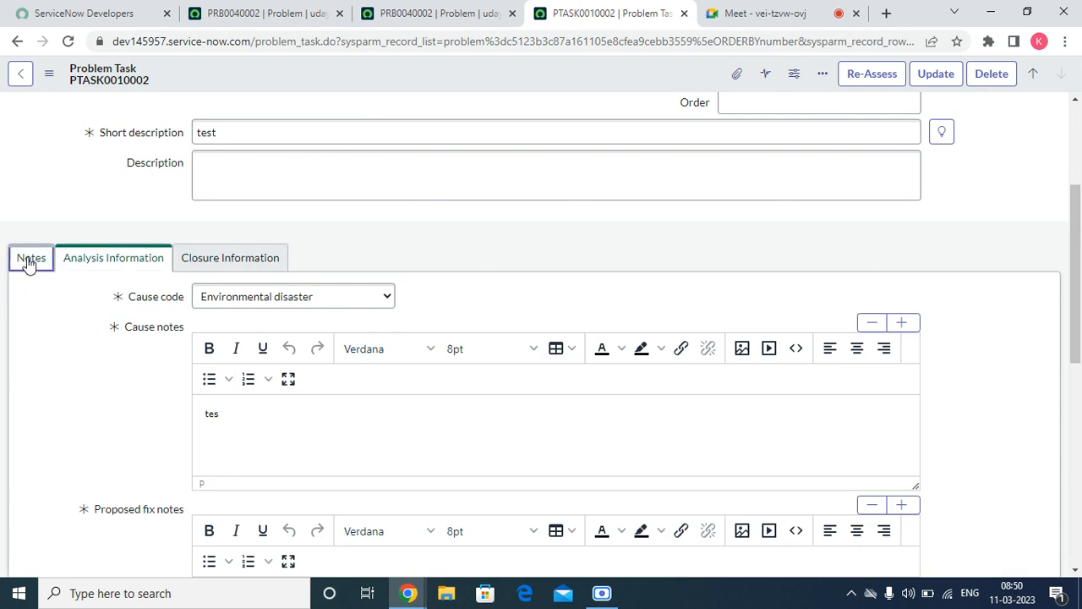
click(30, 258)
Open the parent problem record from the closed Root Cause Analysis task and review its problem tasks.
scroll(829, 217, up, 3)
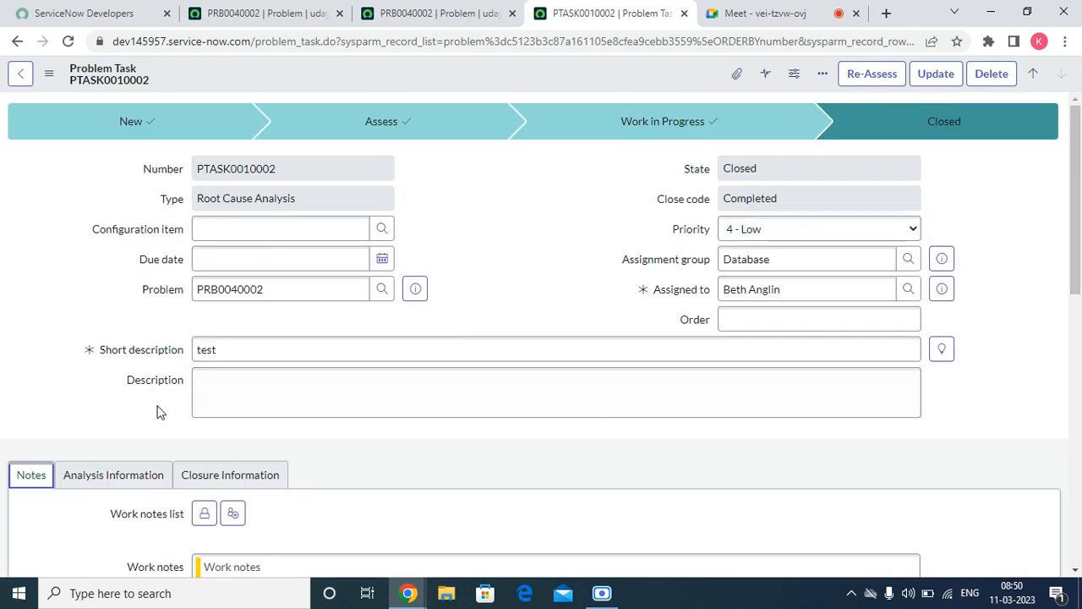
click(414, 292)
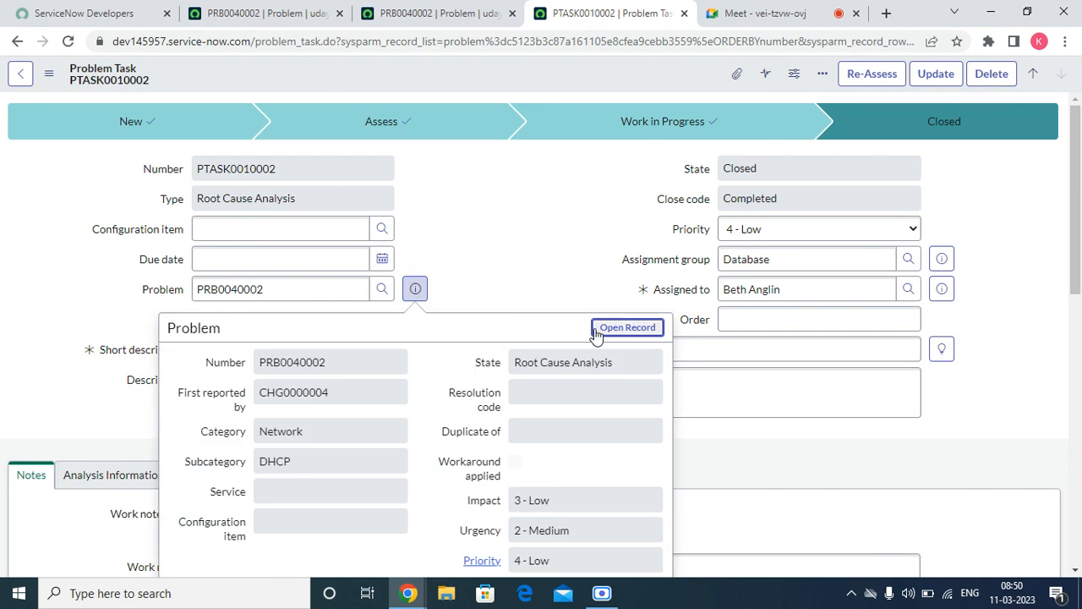
click(602, 330)
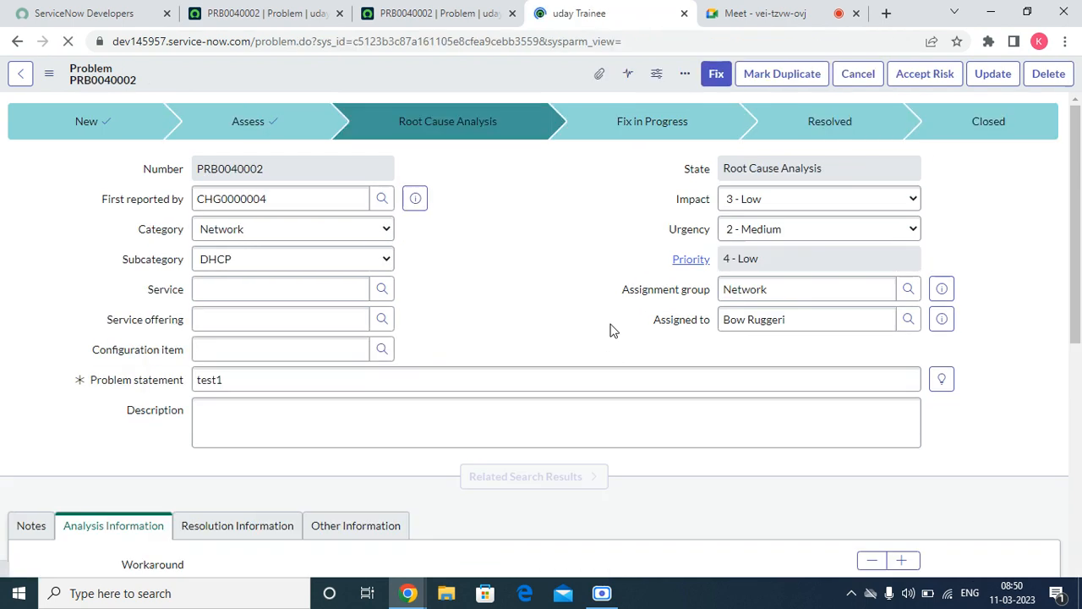
scroll(735, 268, down, 6)
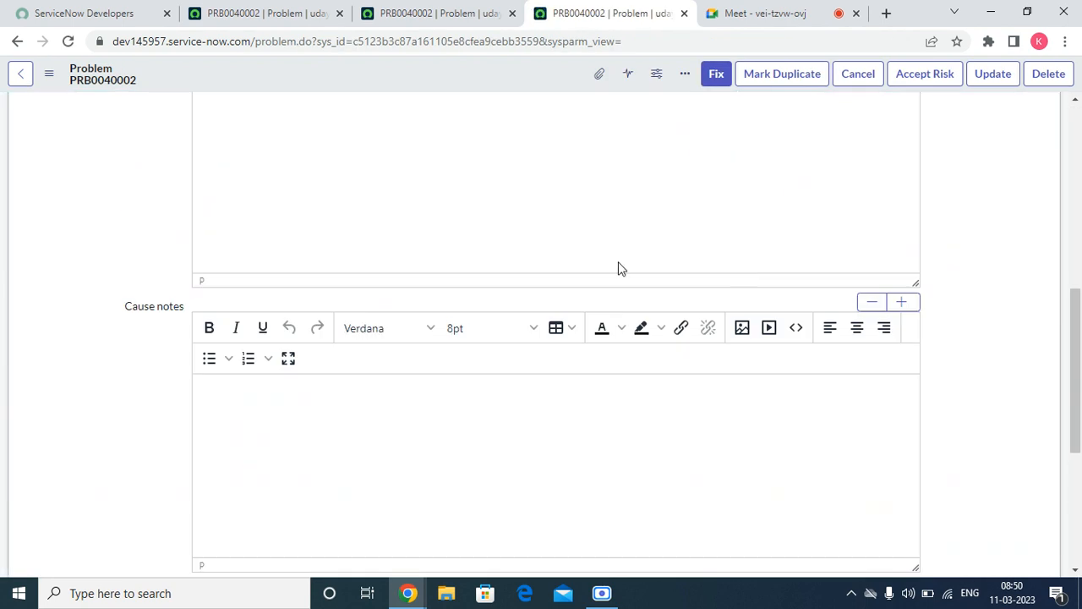
drag(1080, 415, 1079, 532)
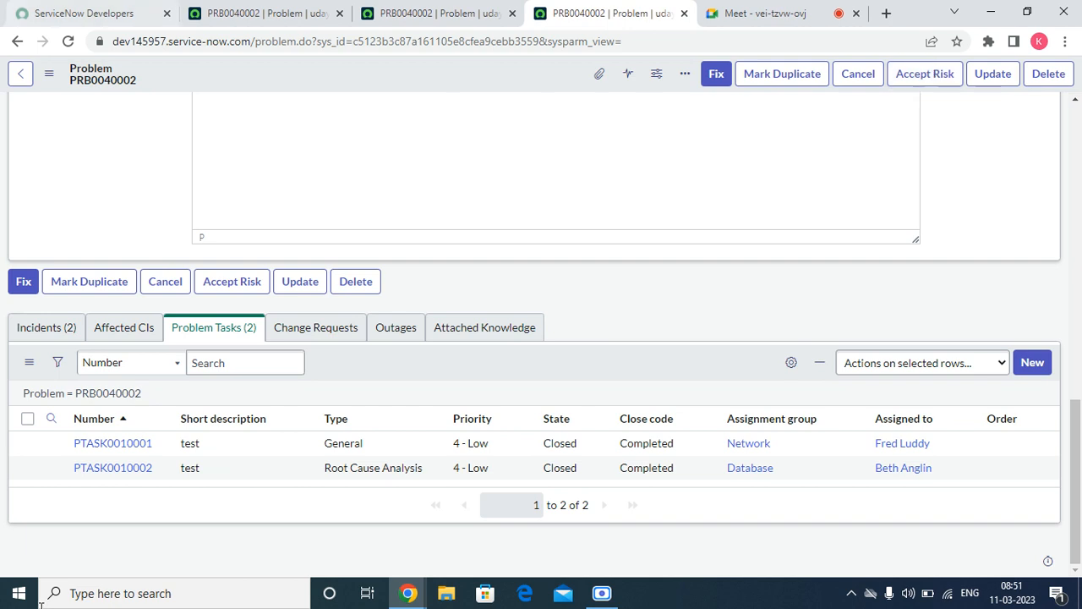
Accept the risk on the problem, entering "test" as both the cause notes and the risk accepted reason.
click(254, 281)
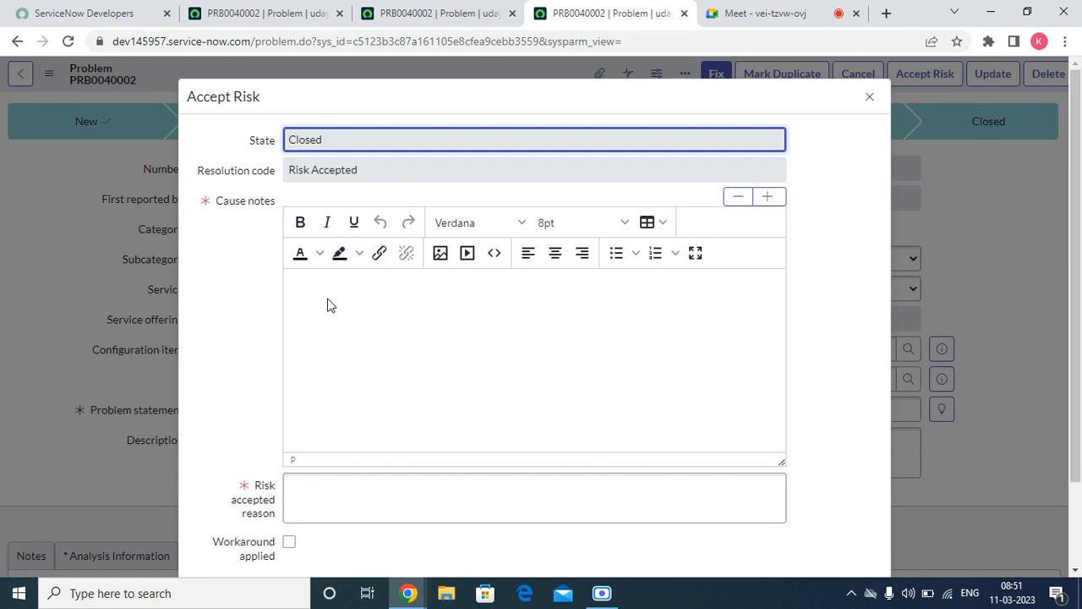
click(344, 313)
text(test)
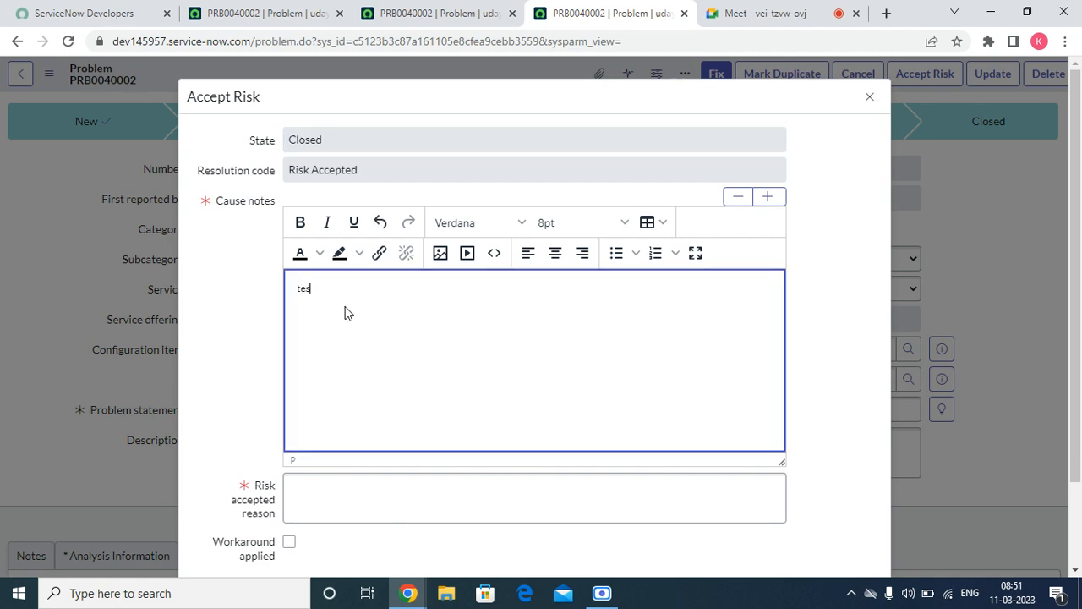
click(323, 497)
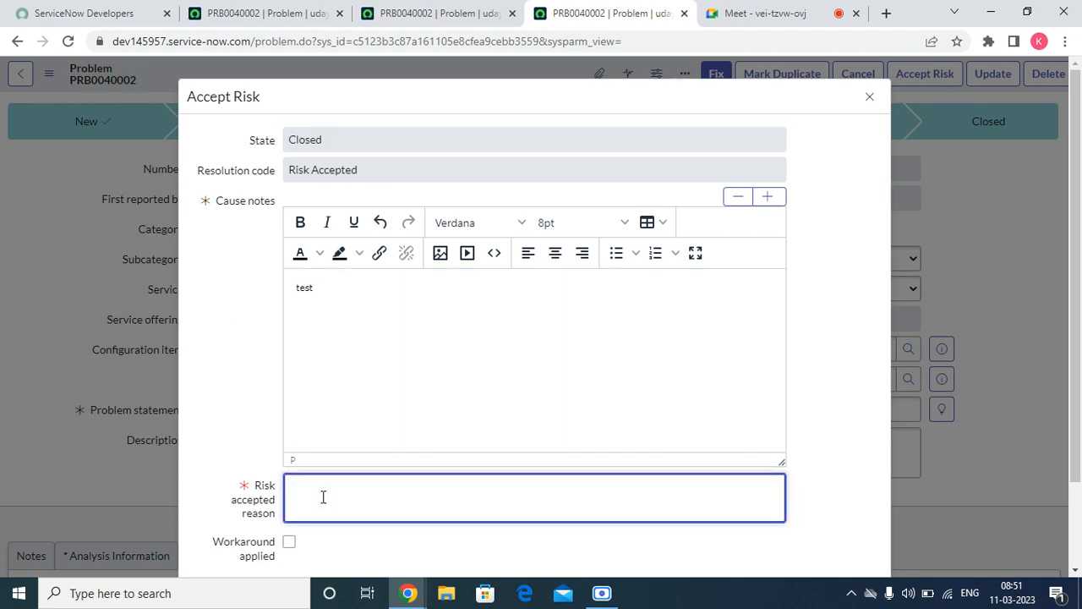
text(test)
scroll(386, 451, down, 2)
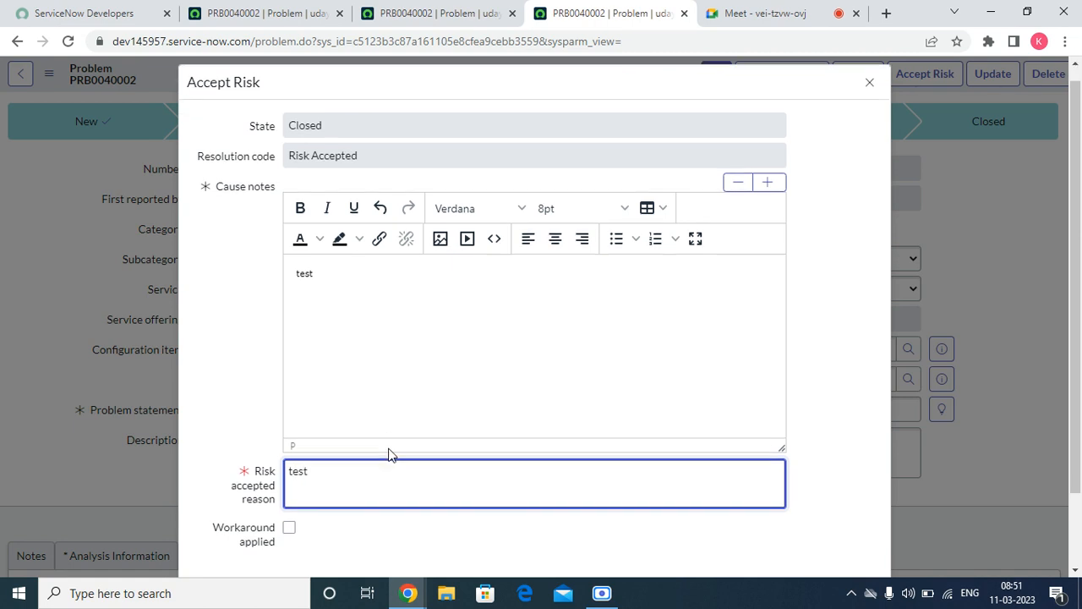
click(859, 514)
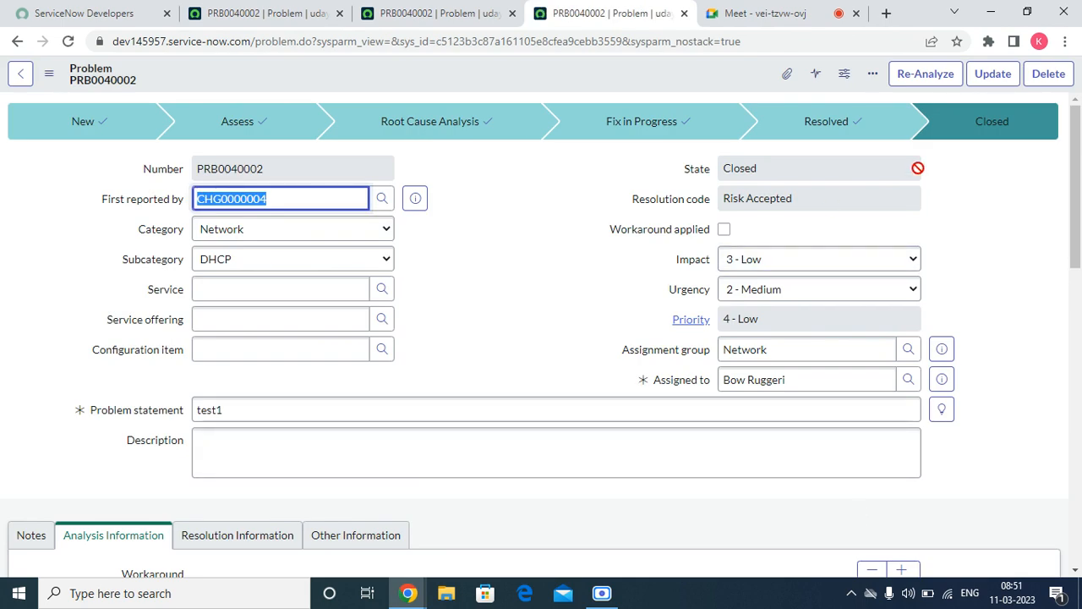
Re-analyze the closed problem to return it to the Root Cause Analysis state.
click(920, 83)
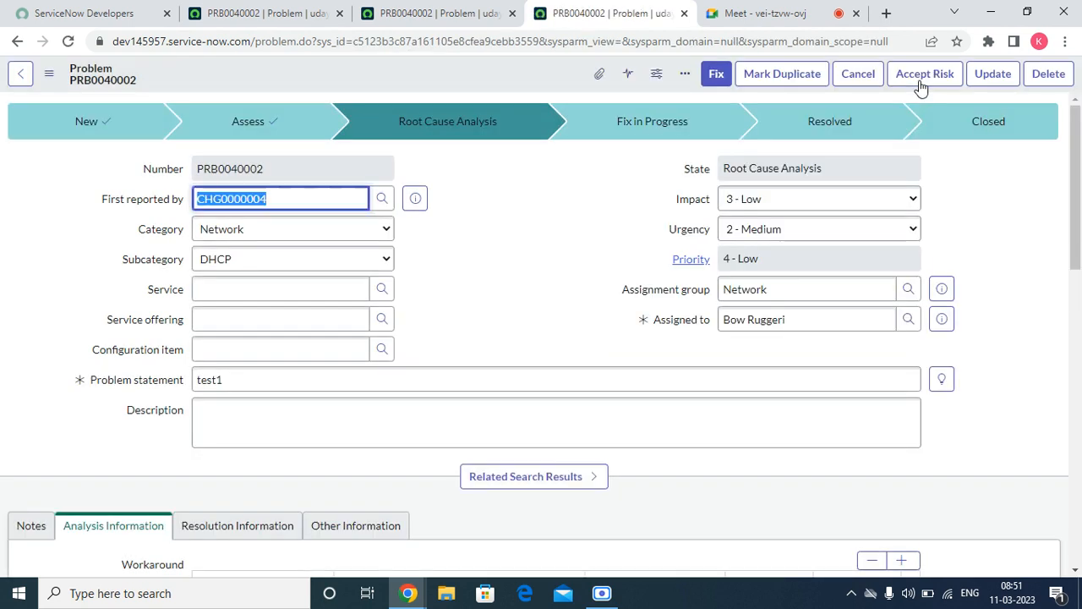
click(781, 179)
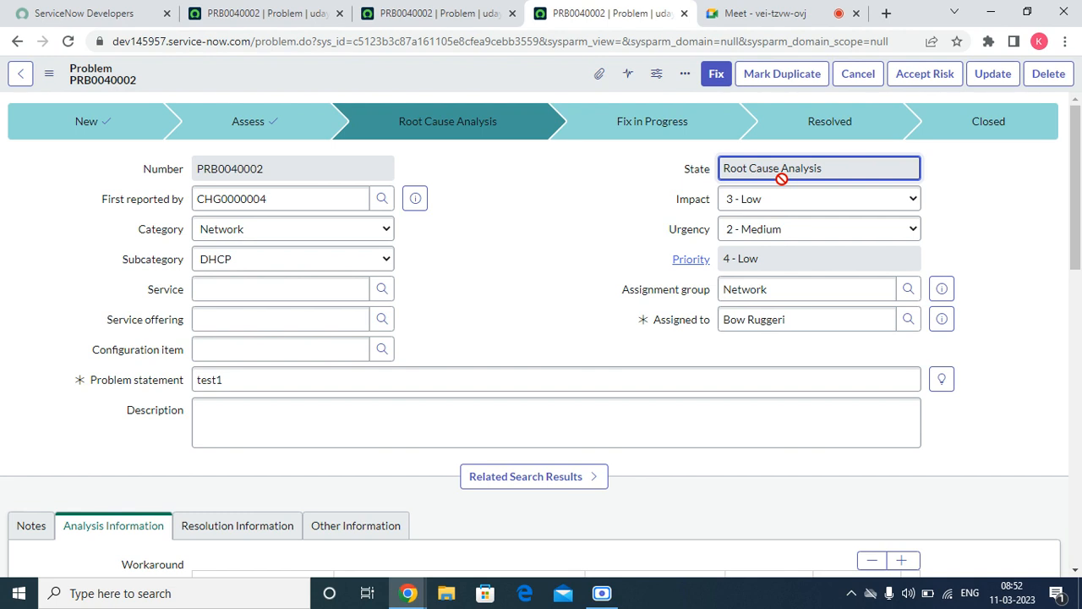
Check the problem's outages and attached knowledge, and add the existing change requests CHG0000014 and CHG0000013 to the problem.
drag(1079, 251, 1079, 545)
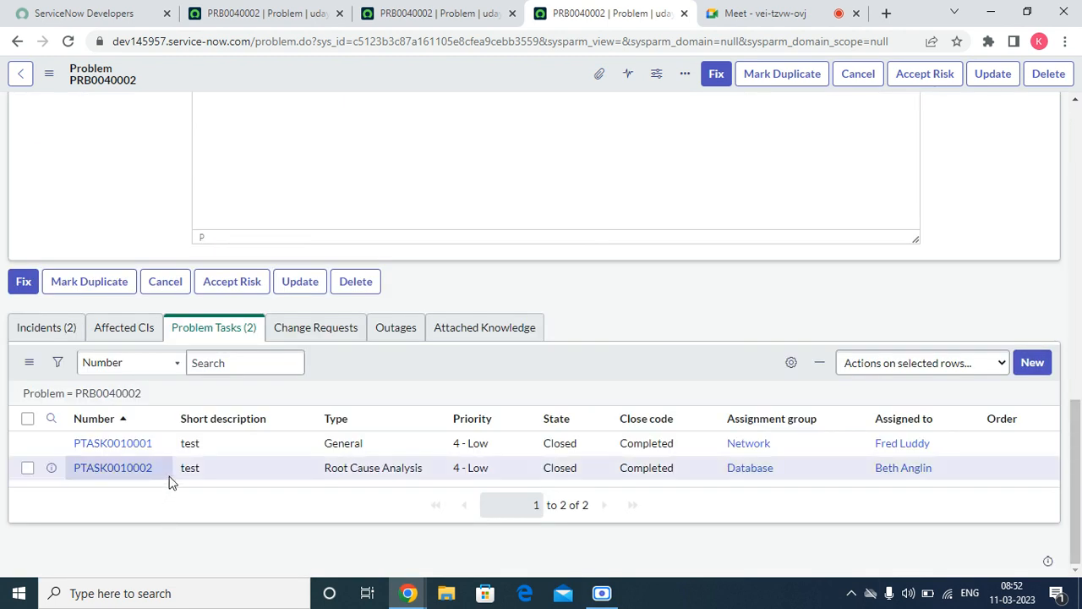
click(298, 329)
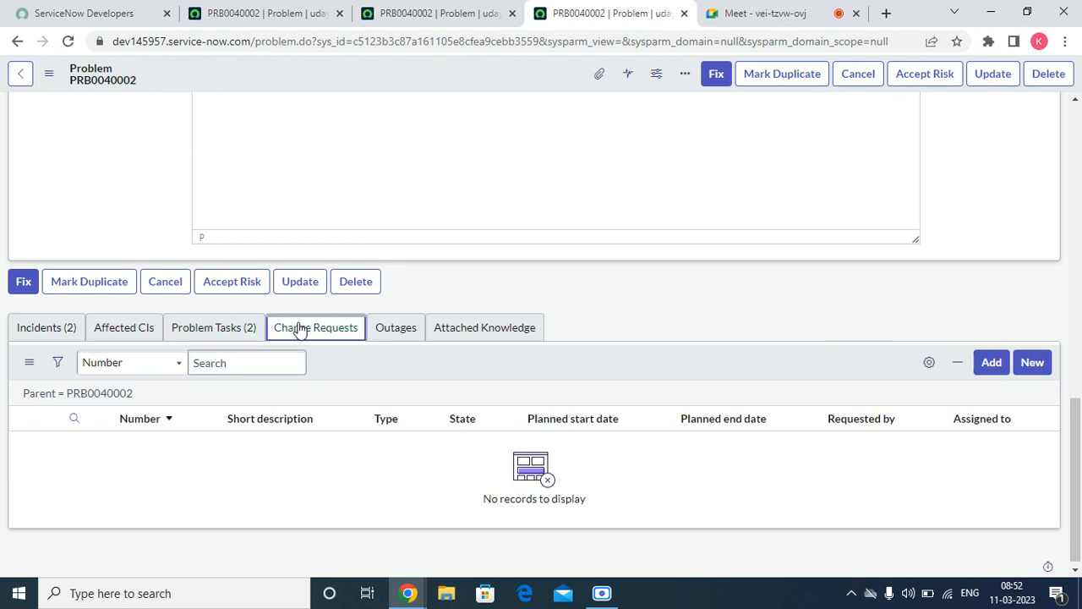
click(395, 332)
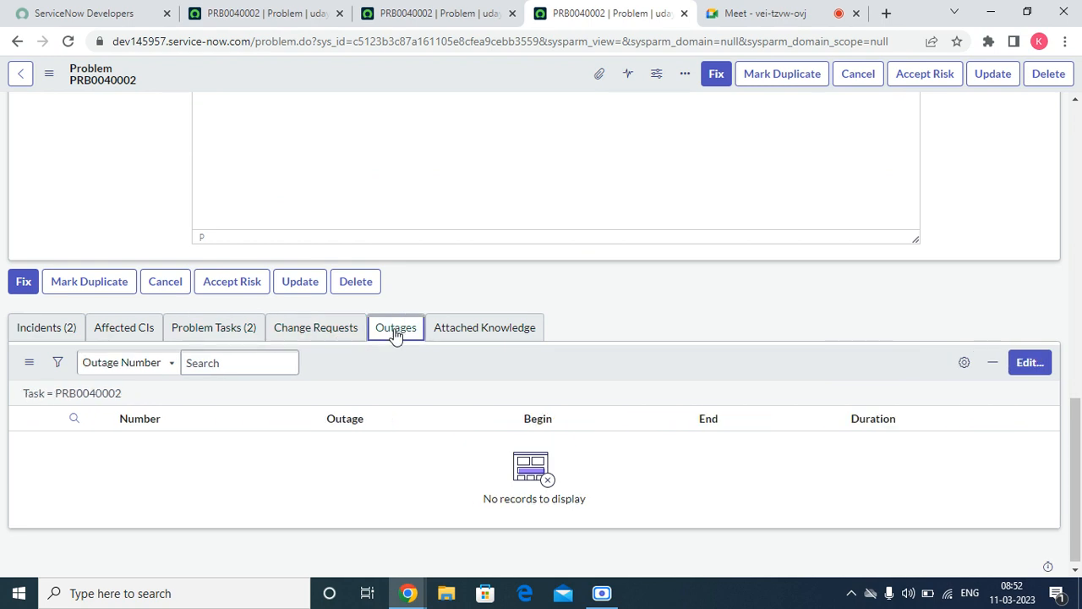
click(457, 332)
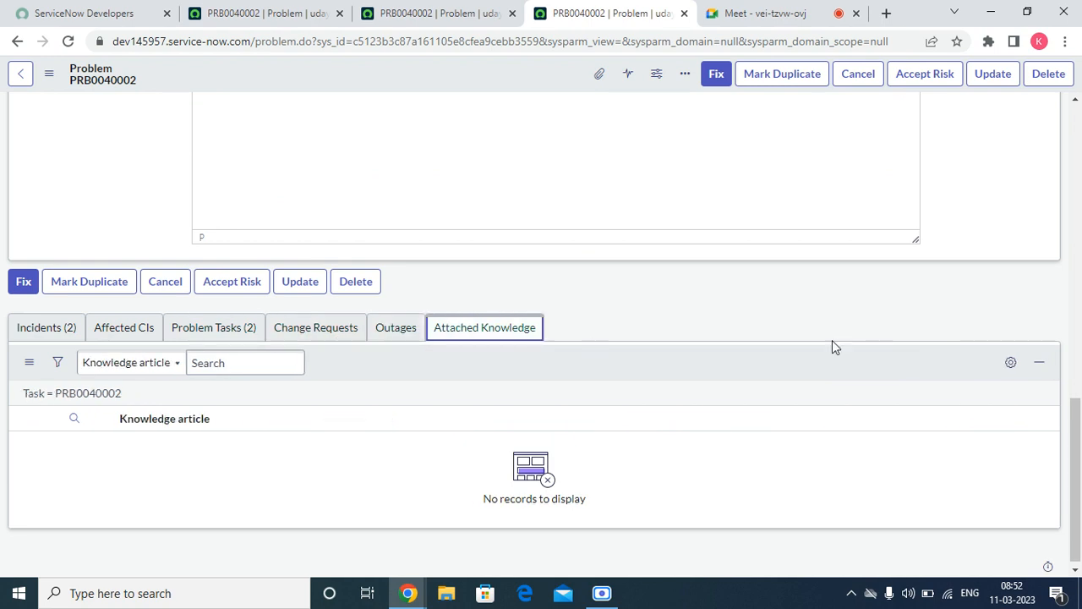
click(418, 338)
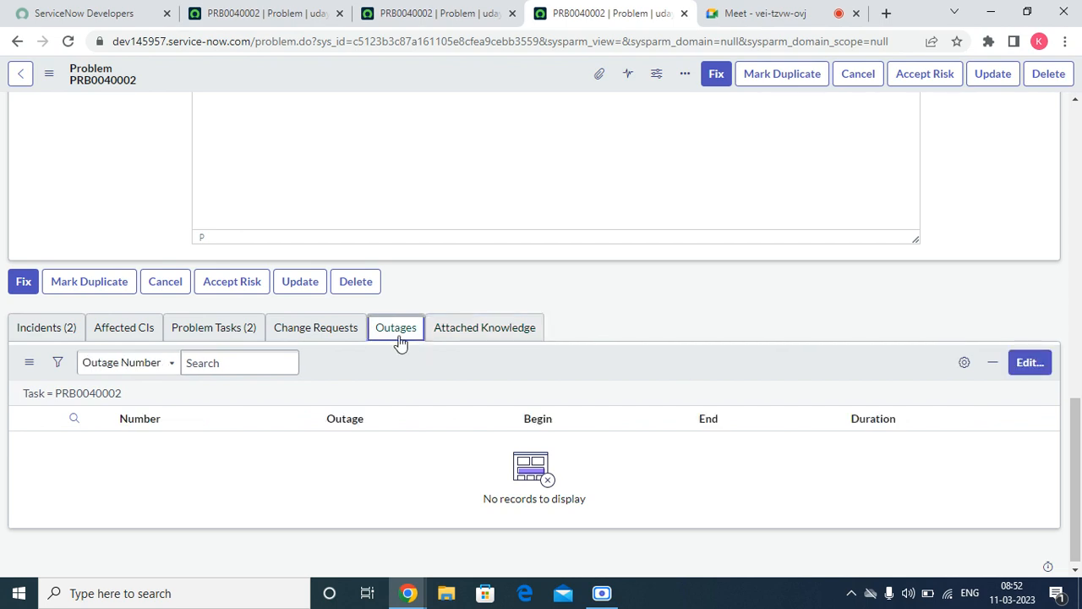
click(339, 332)
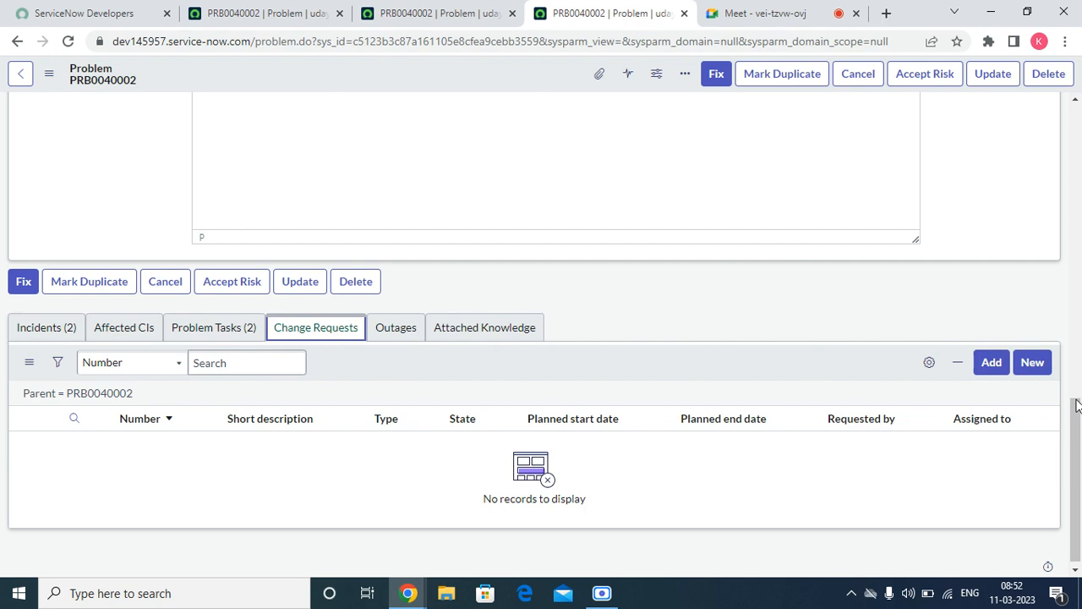
click(999, 365)
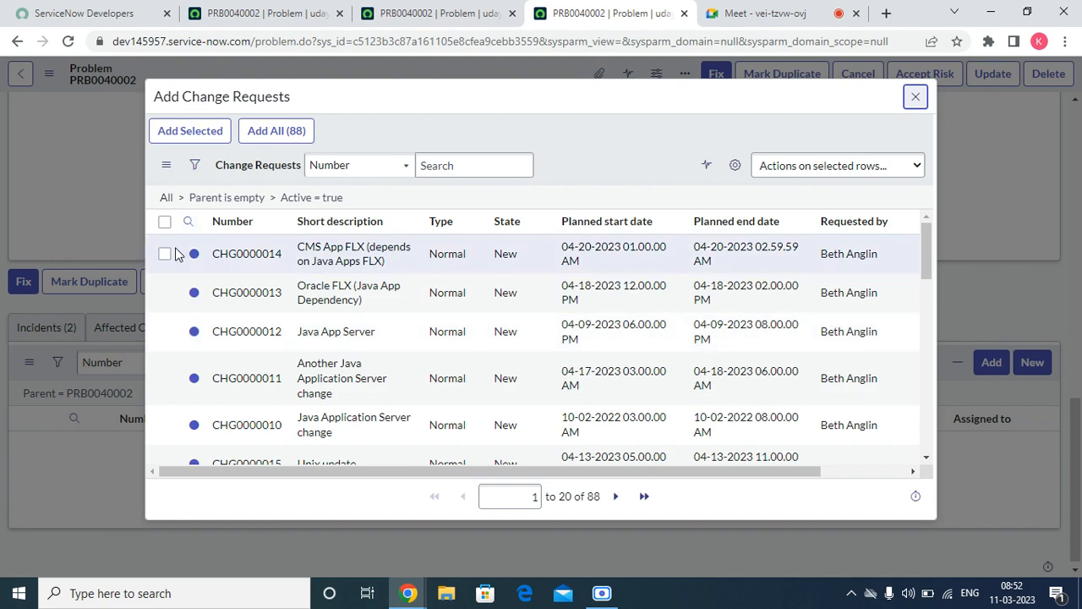
click(166, 255)
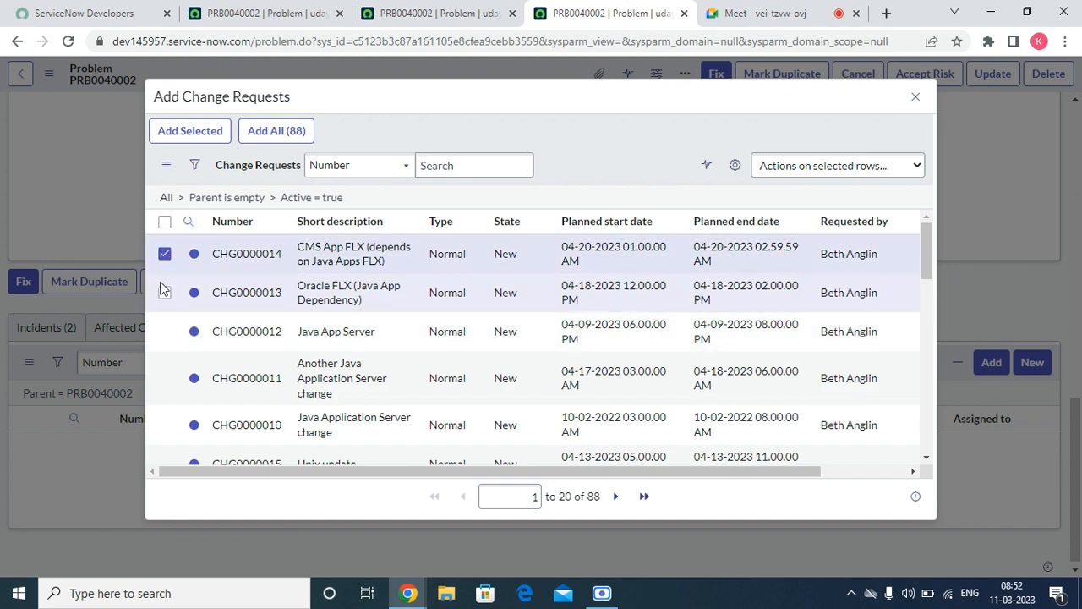
click(165, 293)
click(191, 132)
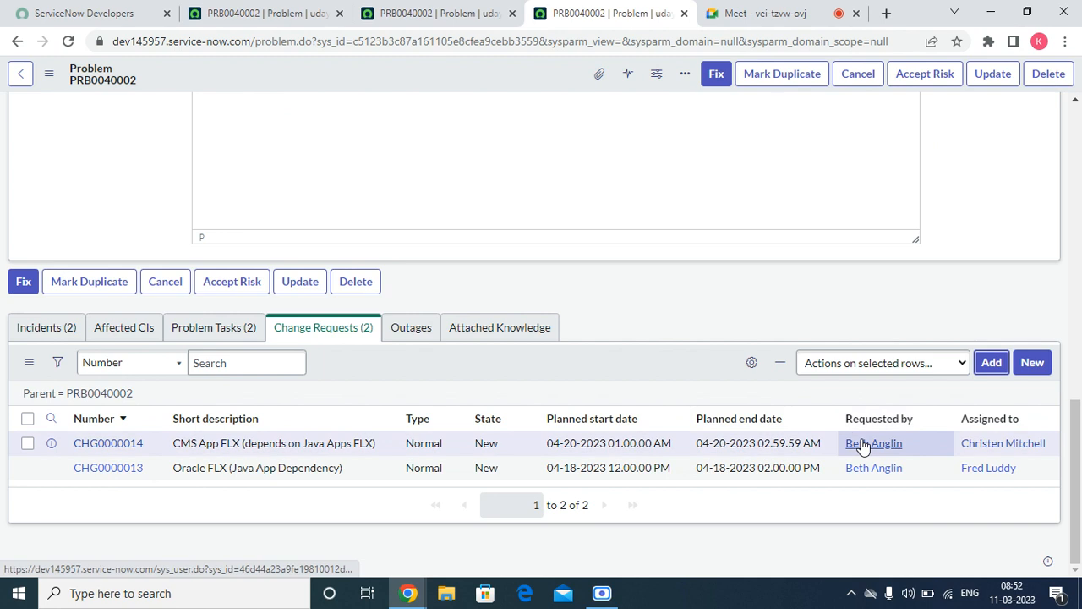
Reload the problem form after adding the change requests.
scroll(860, 445, up, 10)
right_click(531, 73)
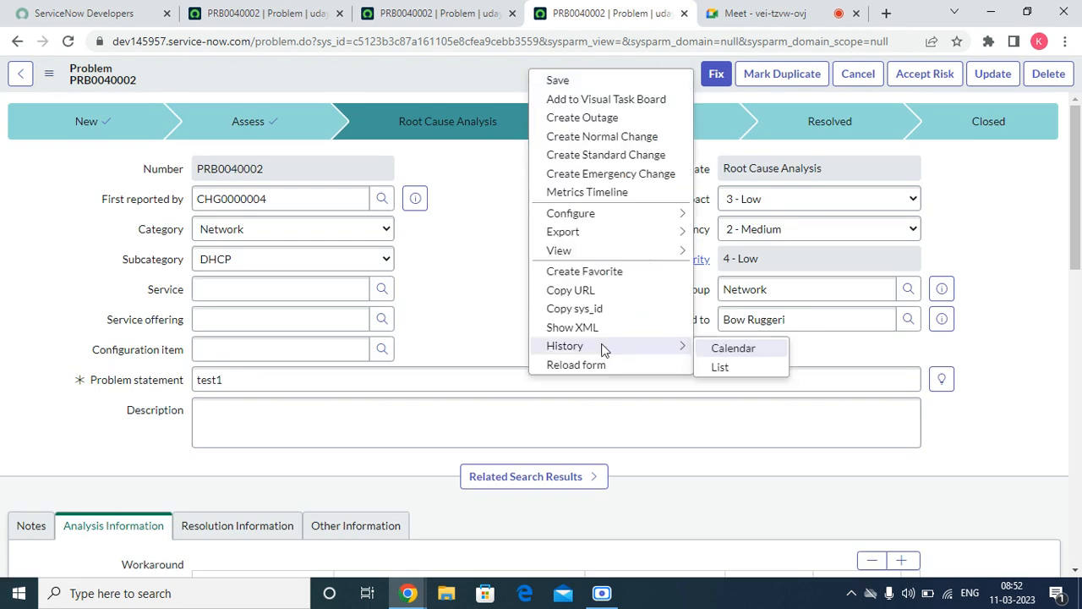
click(604, 365)
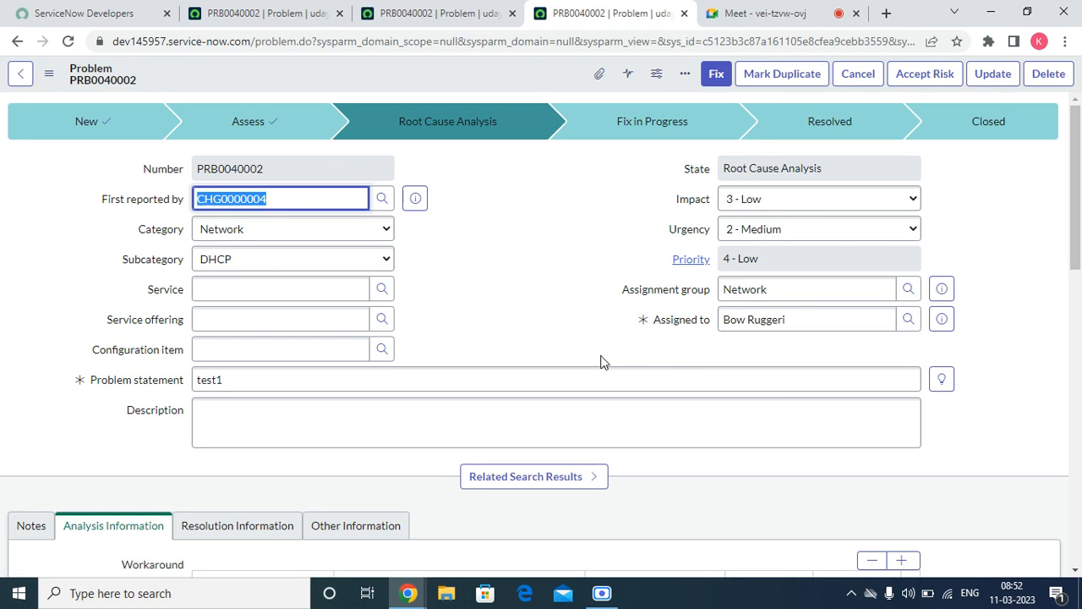
drag(1079, 216, 1079, 150)
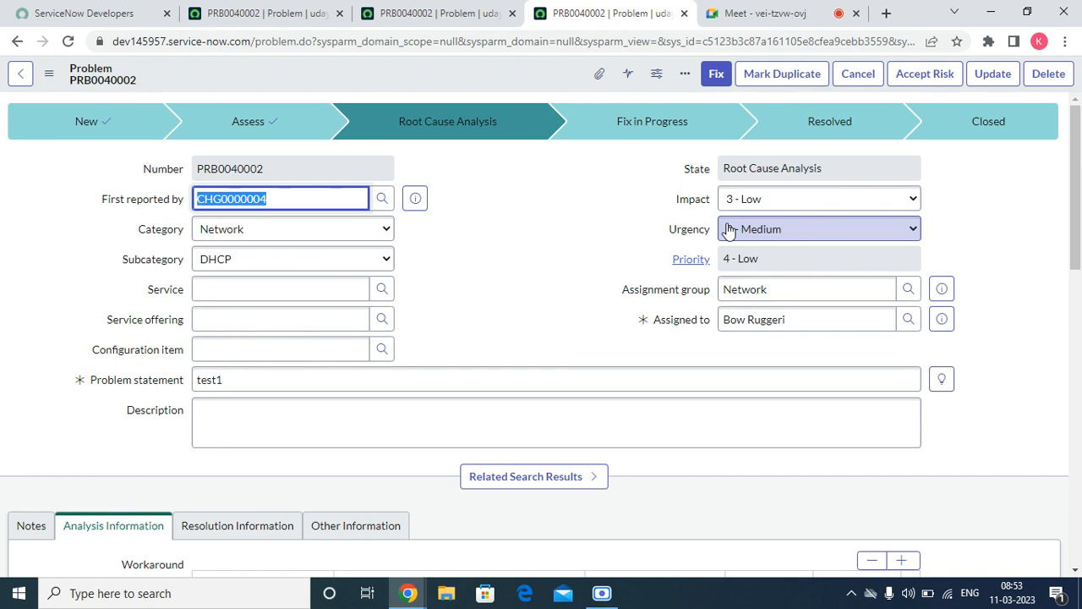
View the problem's metrics timeline with the 1D and 1W ranges, and close it.
right_click(478, 86)
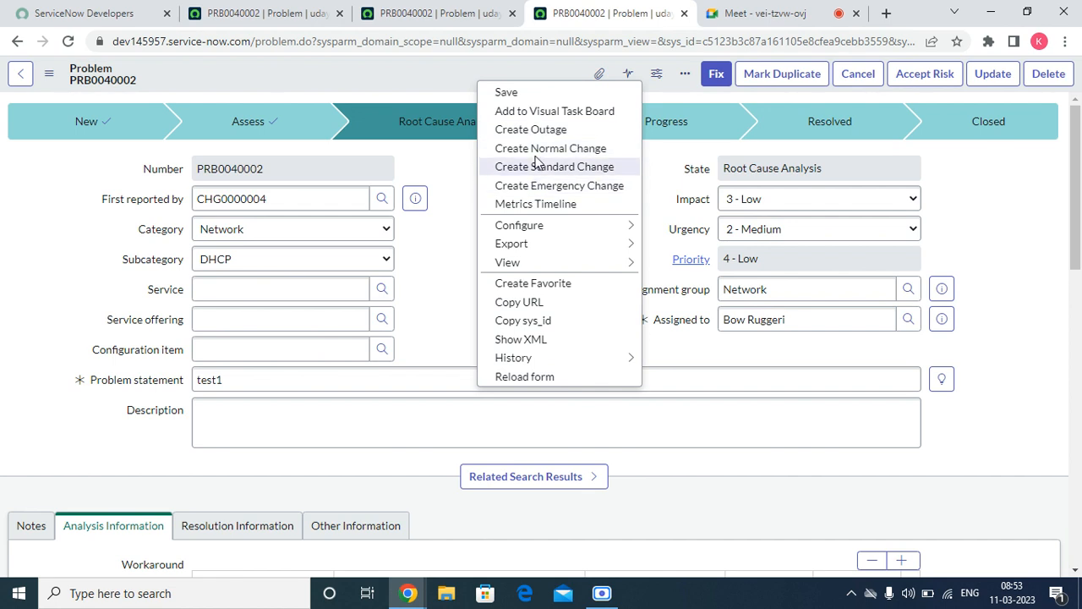
click(530, 208)
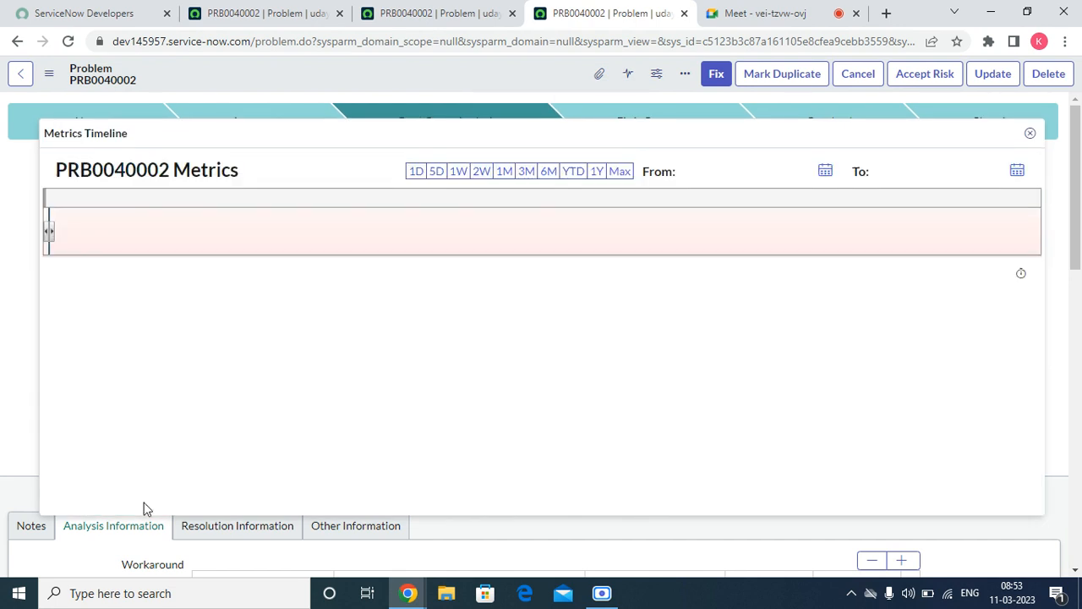
click(415, 170)
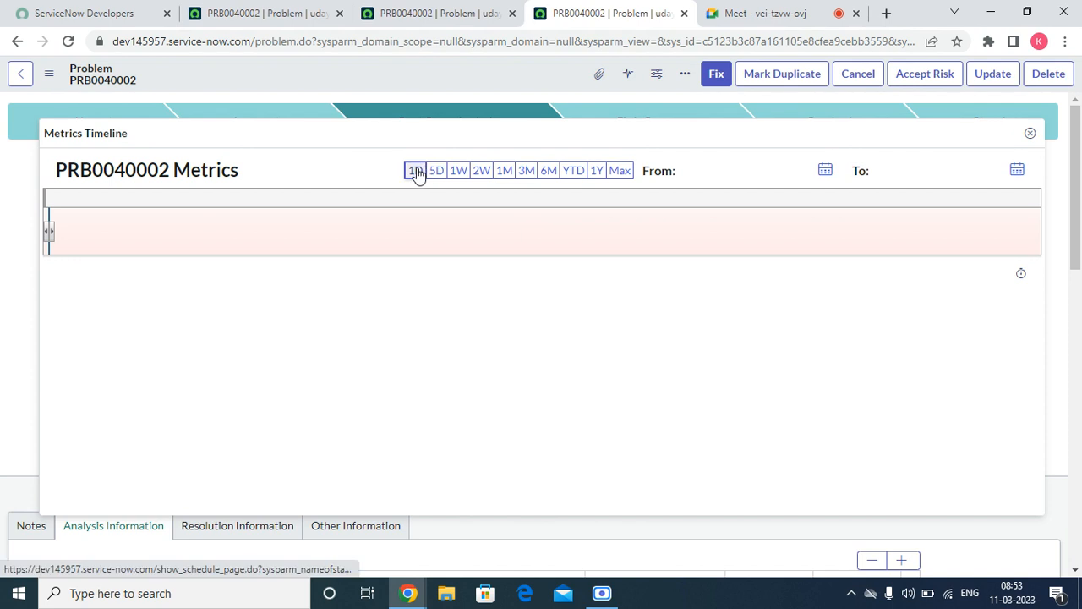
drag(48, 231, 534, 231)
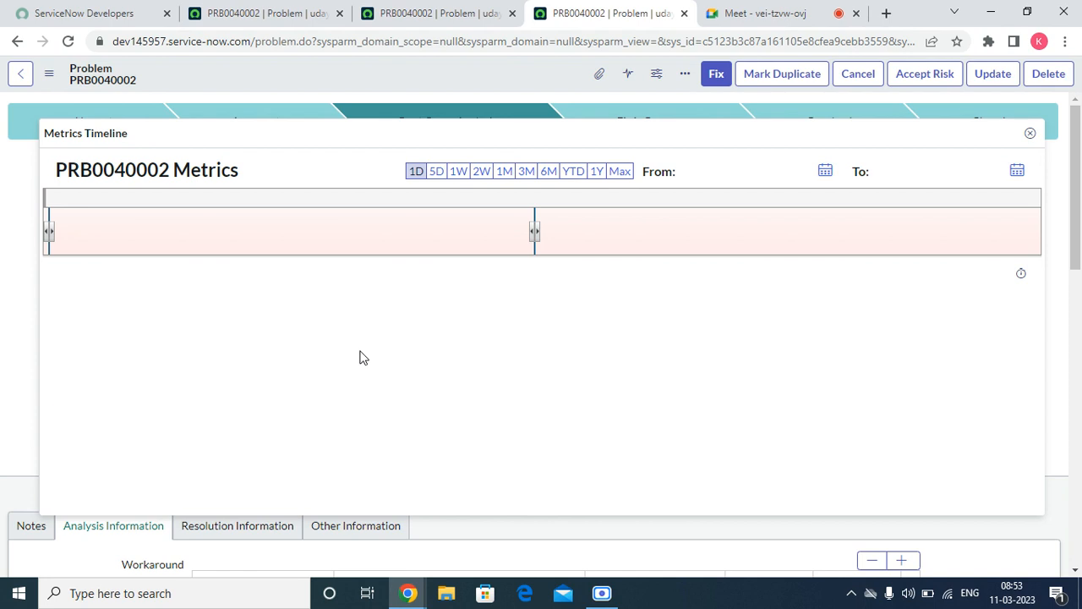
click(459, 172)
drag(534, 235, 446, 232)
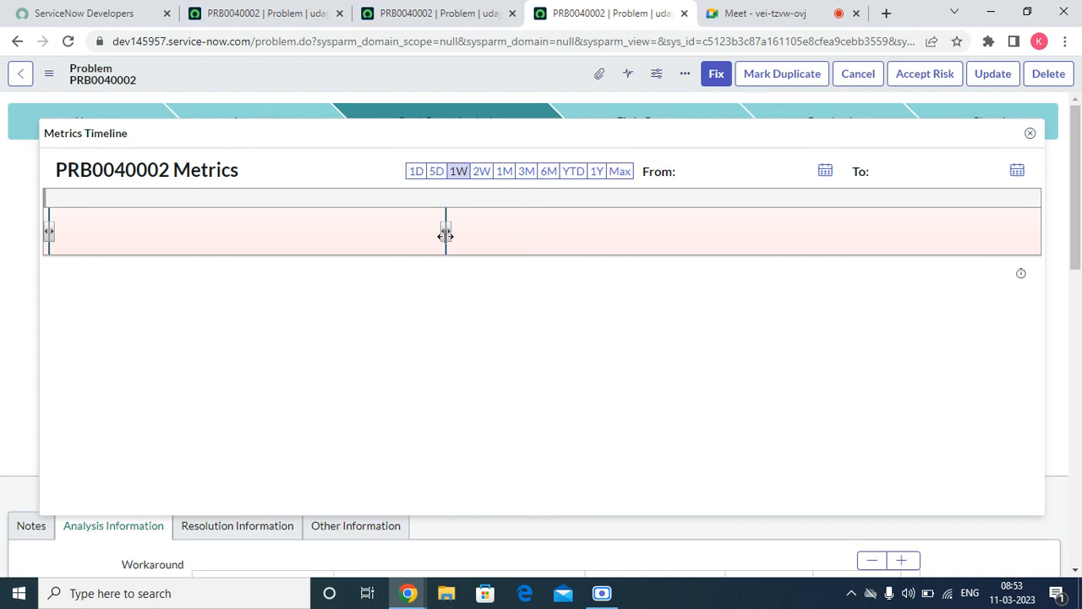
click(1031, 134)
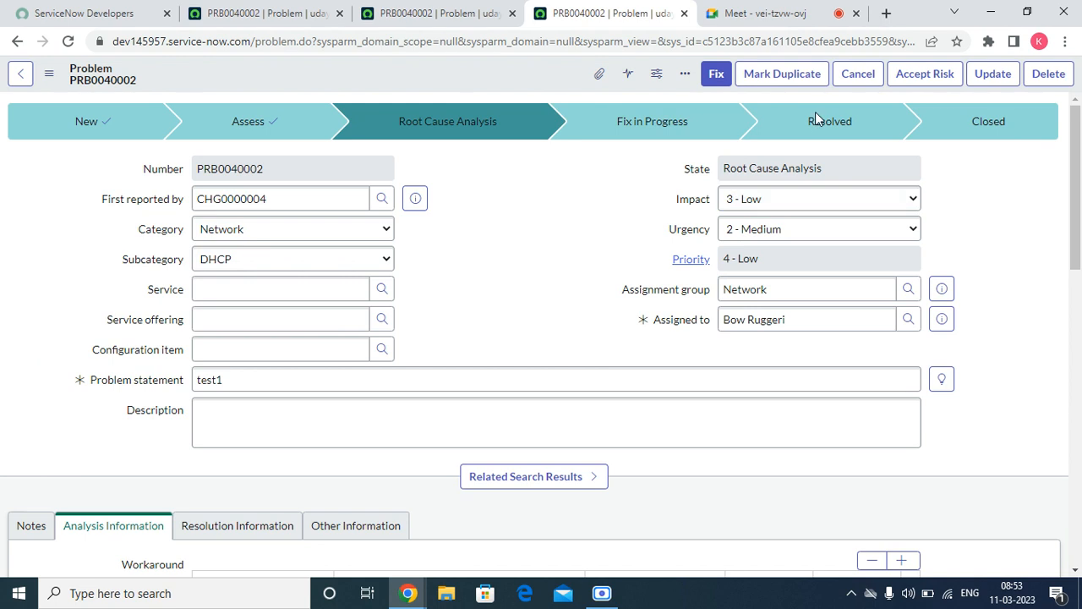
Enter "test" as the problem's fix notes and move the problem to Fix in Progress.
click(723, 74)
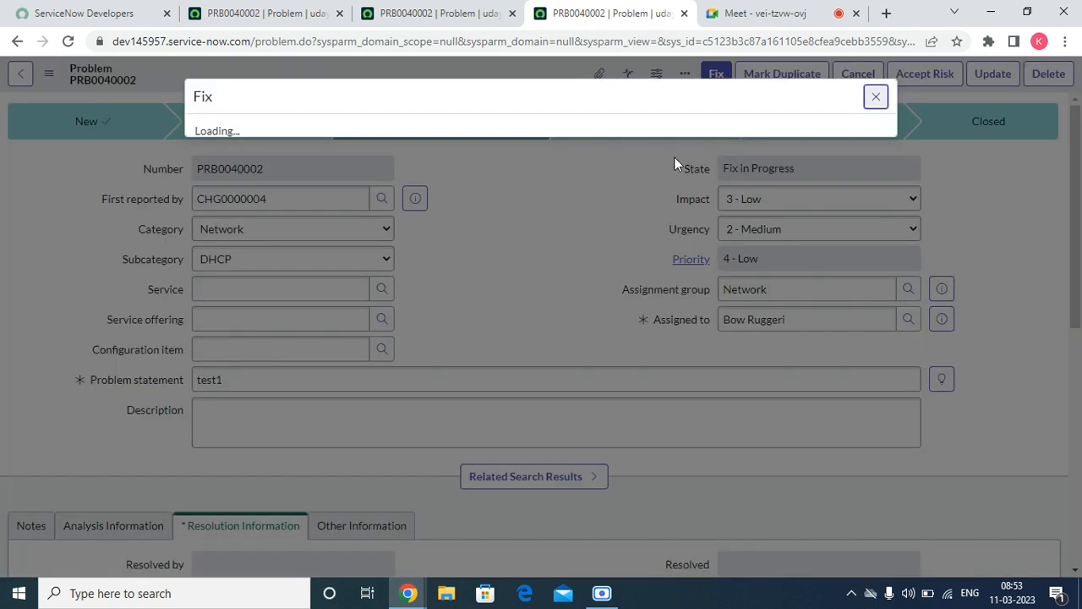
click(876, 96)
scroll(423, 363, down, 10)
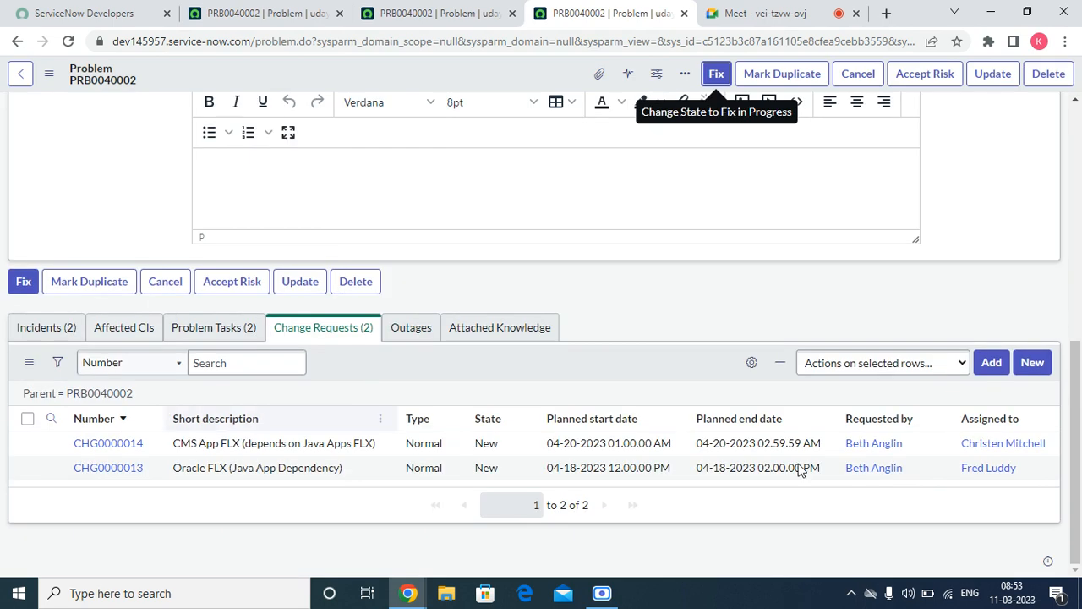
scroll(189, 483, up, 3)
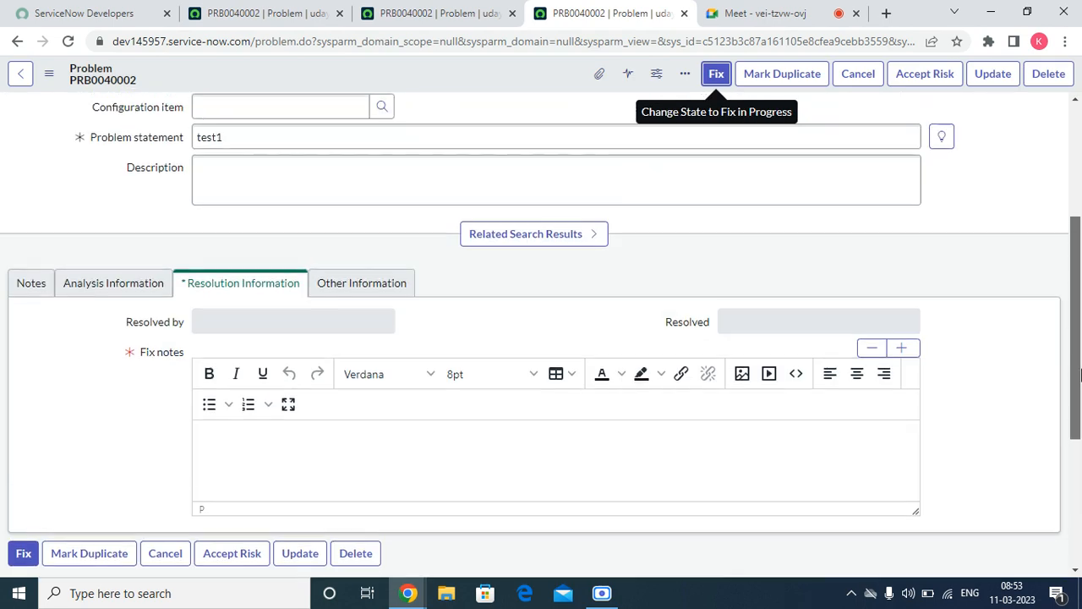
click(225, 471)
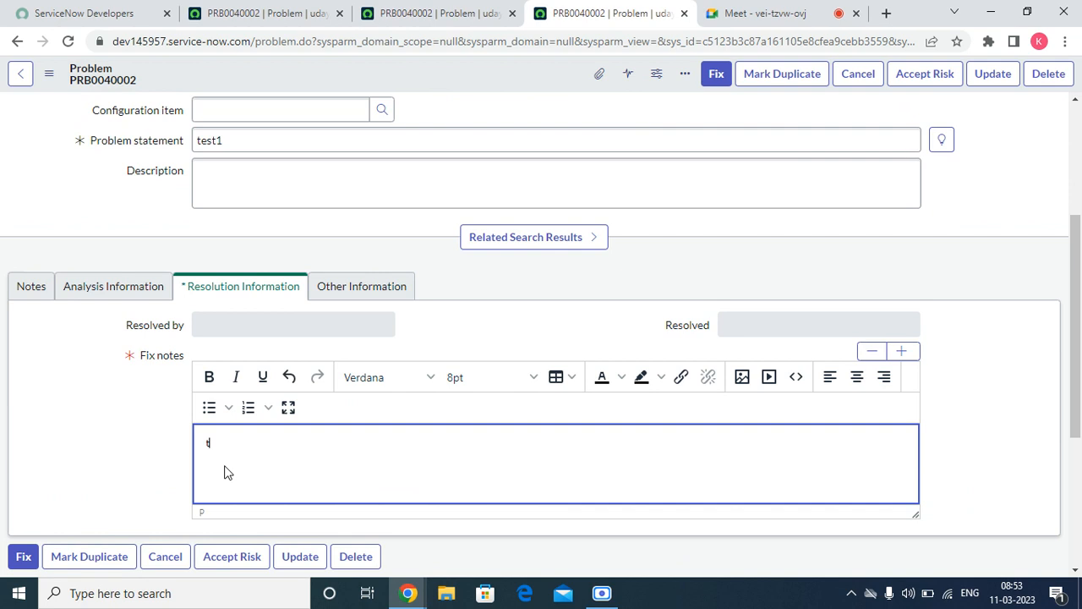
text(test)
right_click(483, 74)
click(724, 82)
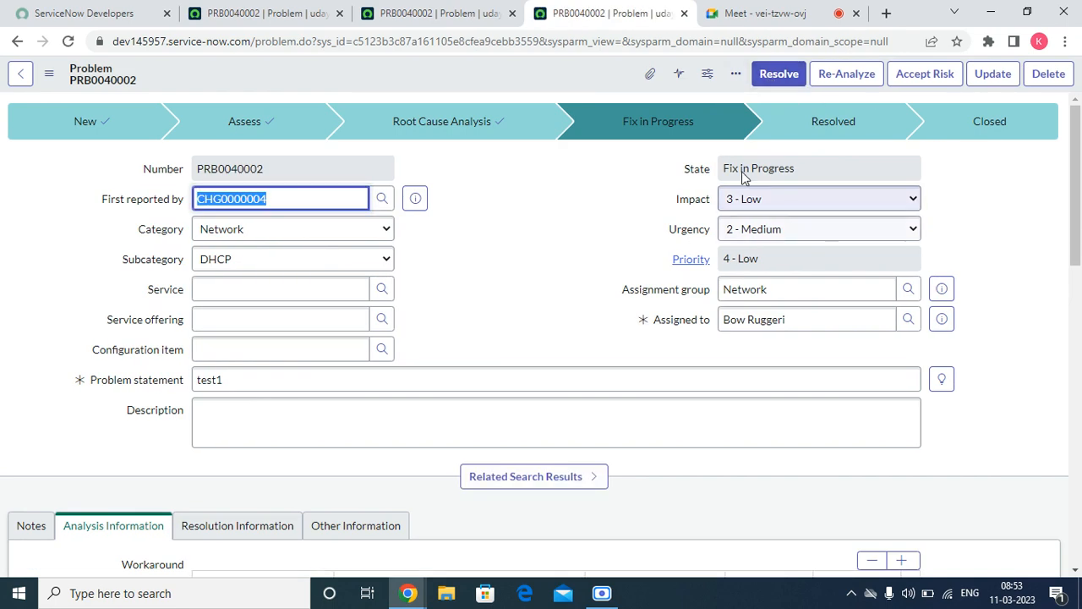
Resolve the problem PRB0040002 and review its analysis information down to the cause notes.
click(775, 85)
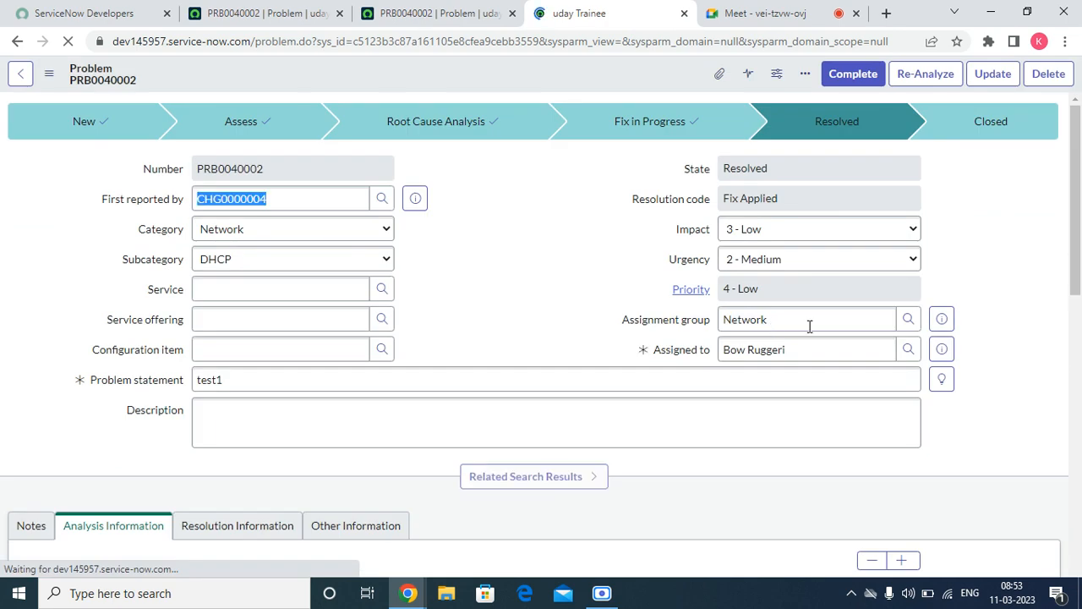
scroll(1078, 321, down, 4)
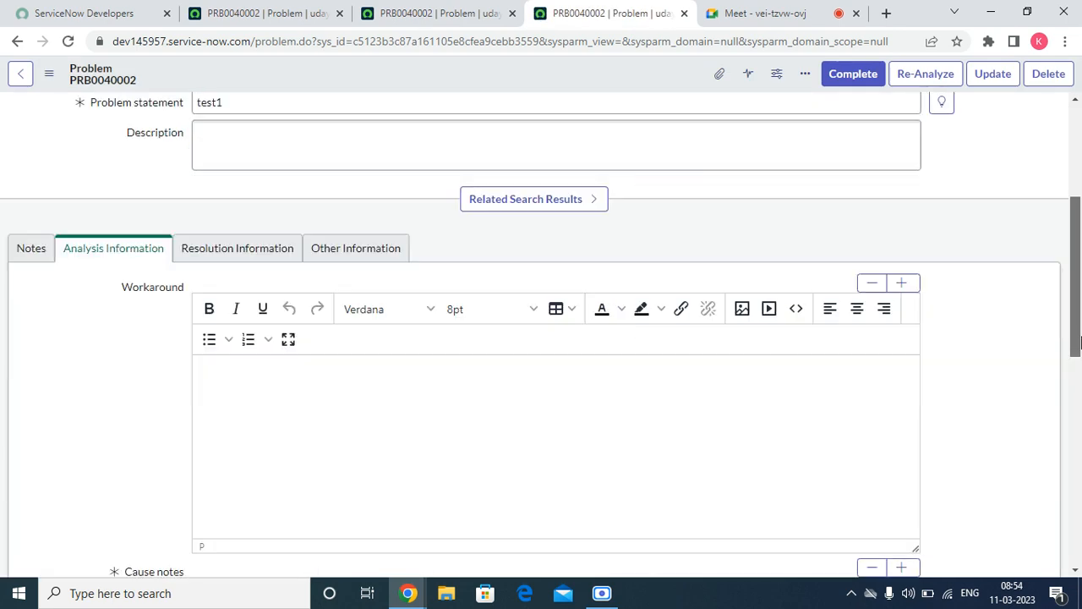
drag(1081, 362, 1081, 464)
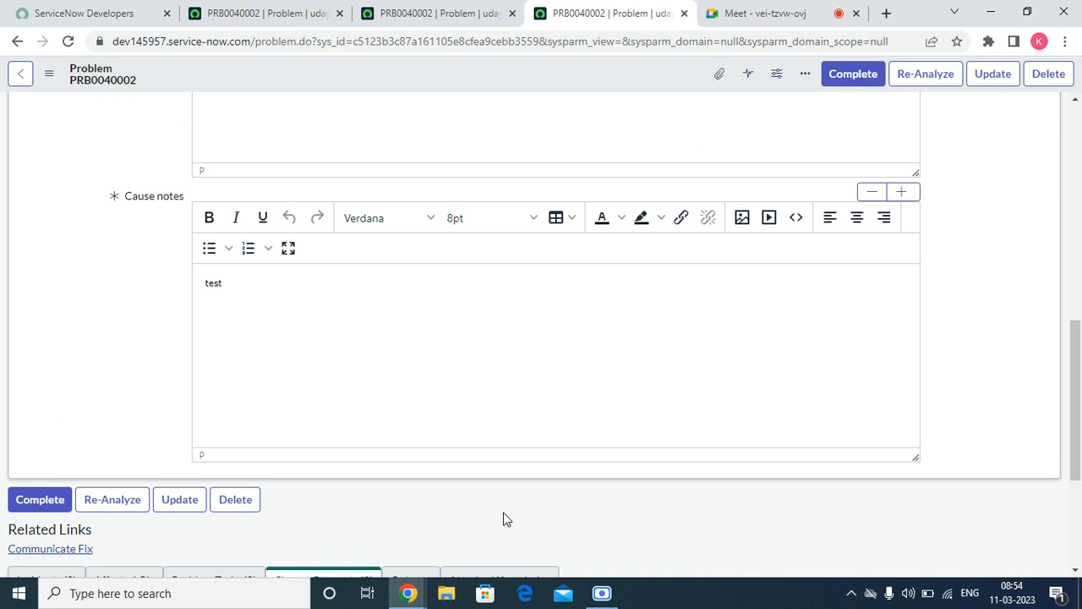
scroll(494, 383, up, 8)
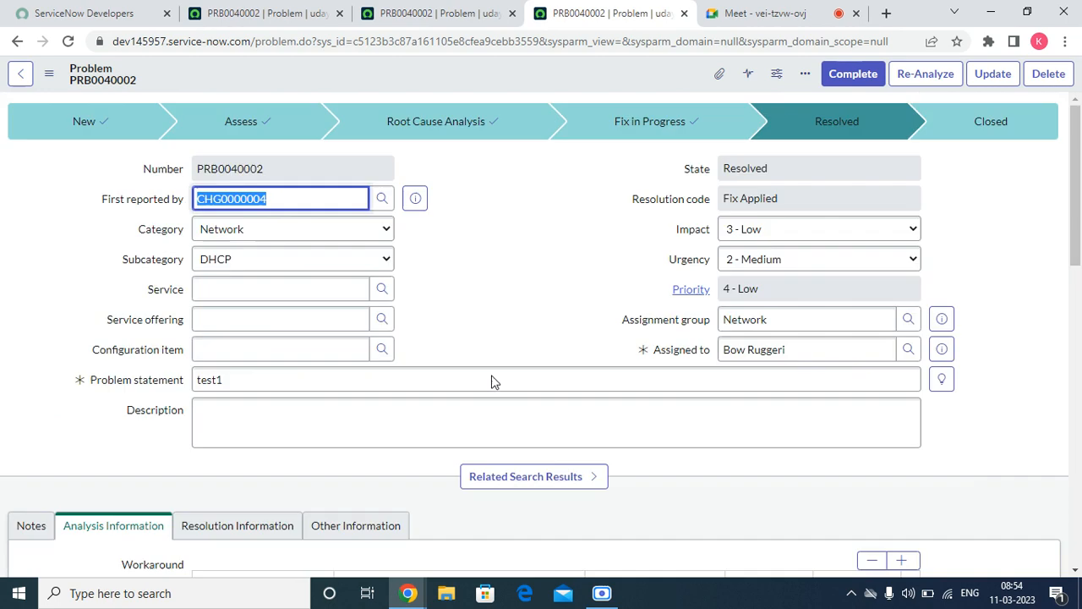
View the problem's metrics timeline with the range set from 03-09-2023 07.24.12 PM to 03-11-2023 07.24.17 PM.
right_click(476, 78)
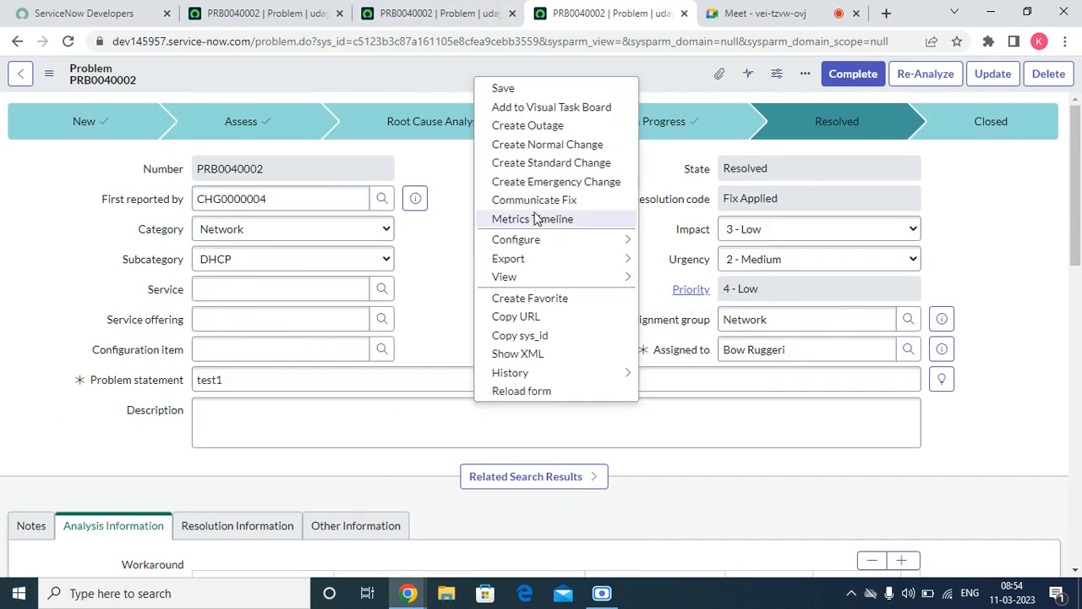
click(535, 218)
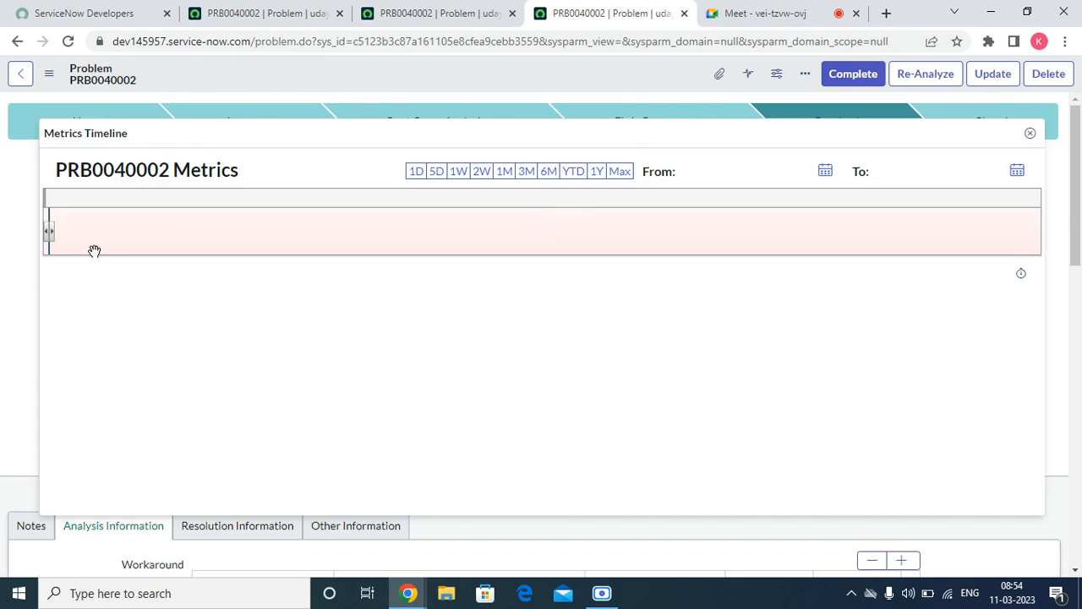
click(826, 171)
click(711, 269)
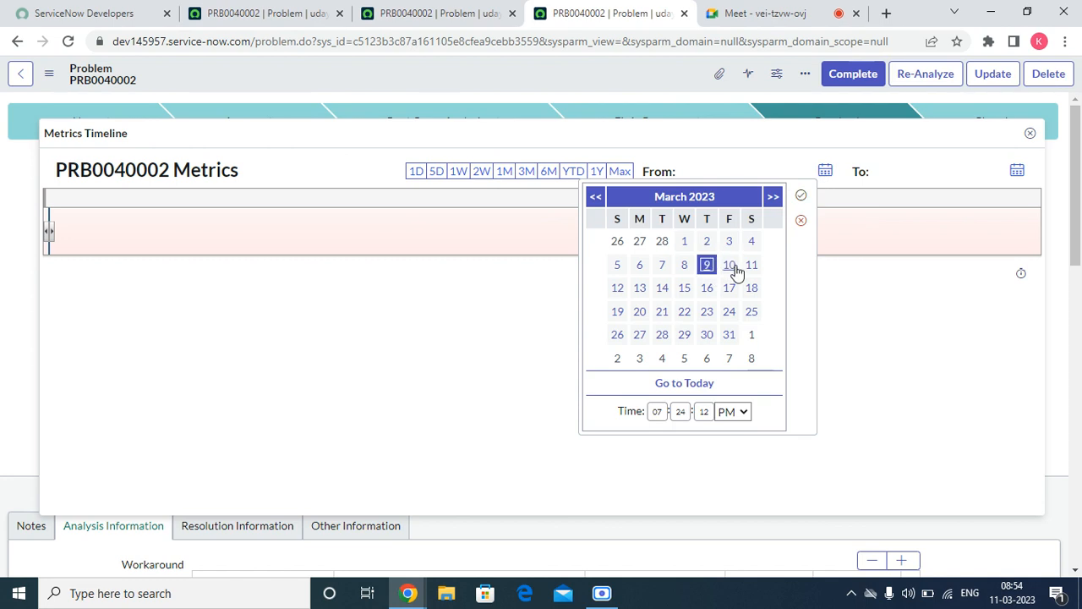
click(801, 195)
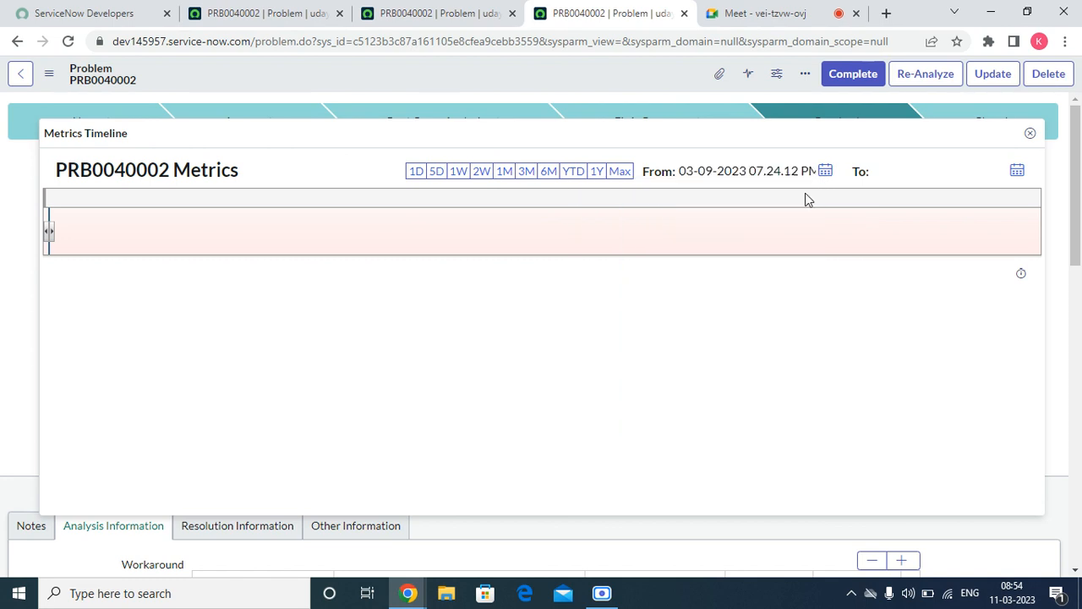
click(1017, 170)
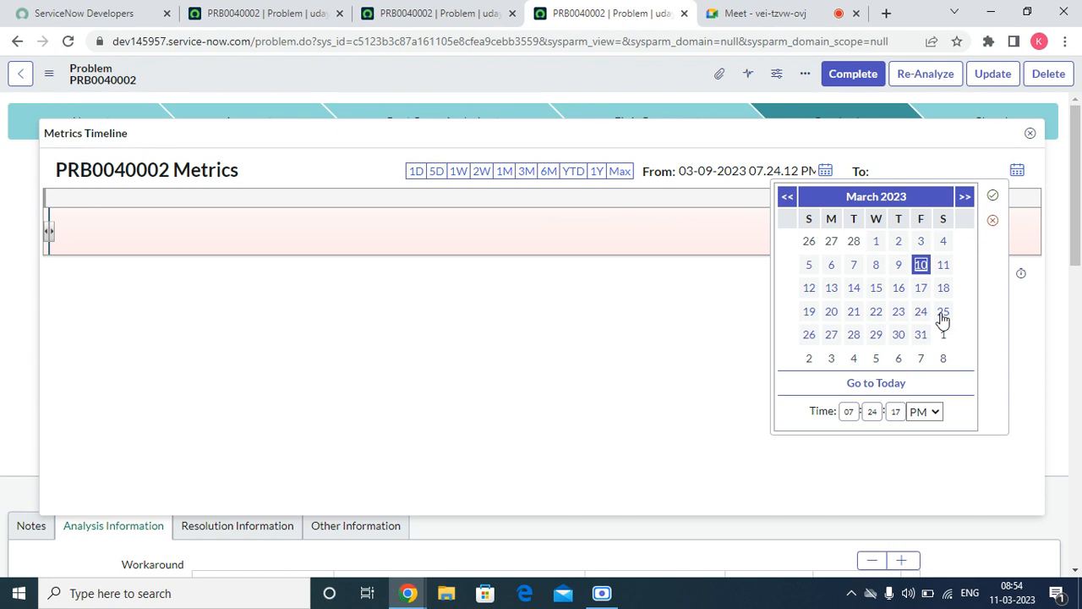
click(944, 264)
click(993, 195)
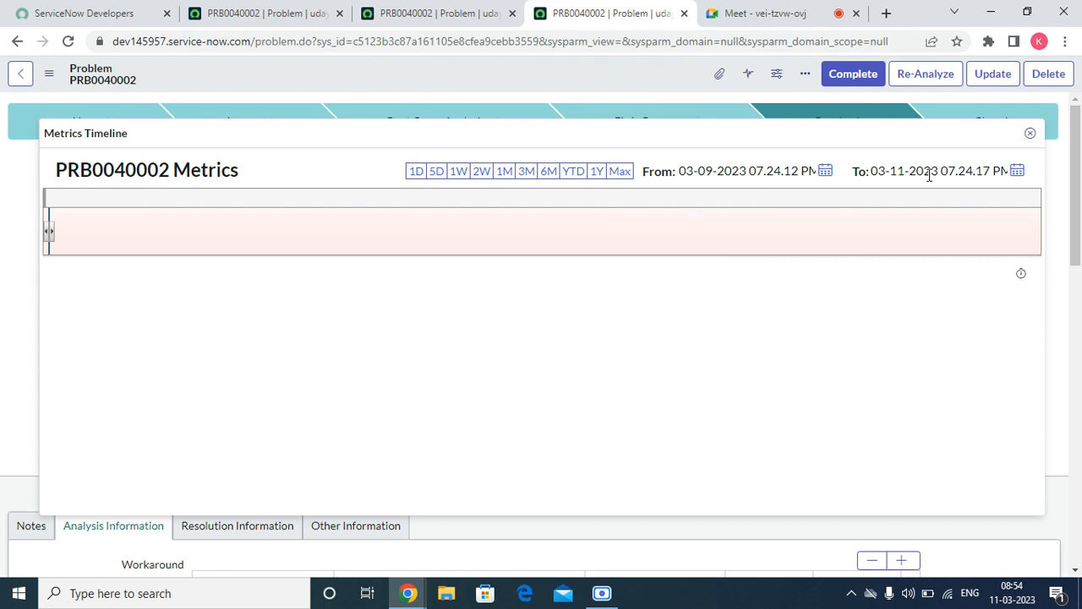
Complete the resolved problem to close it, and check its metrics timeline along with the browser response time details.
click(855, 78)
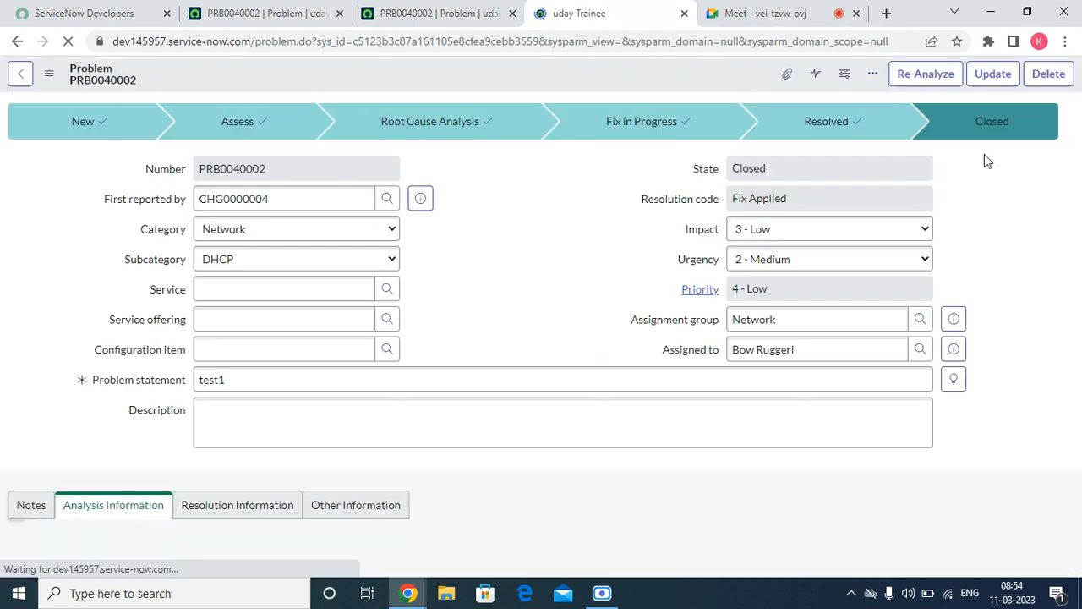
right_click(501, 62)
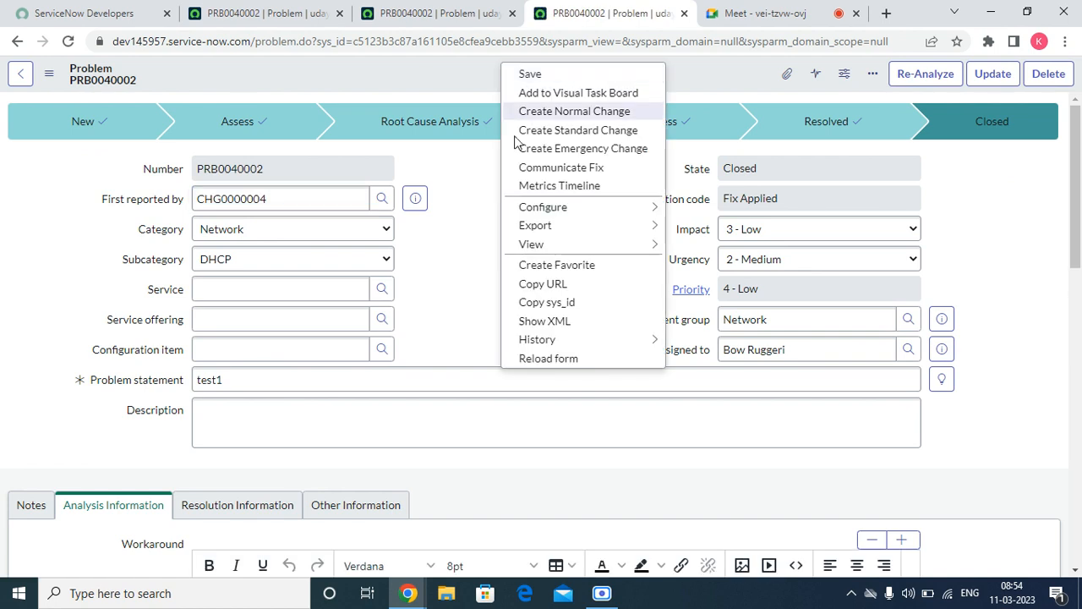
click(546, 189)
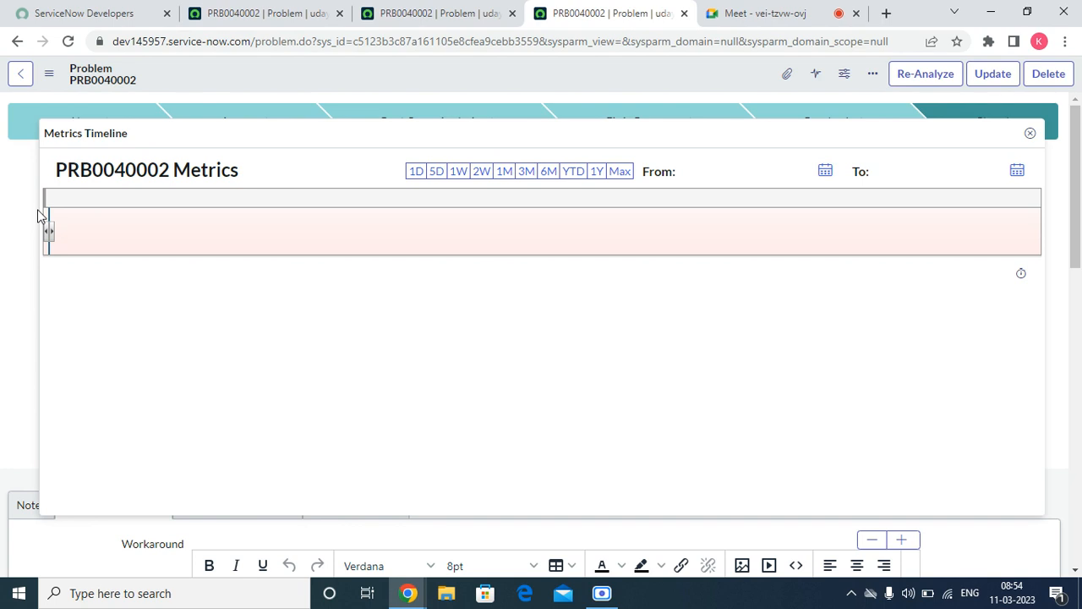
click(1022, 274)
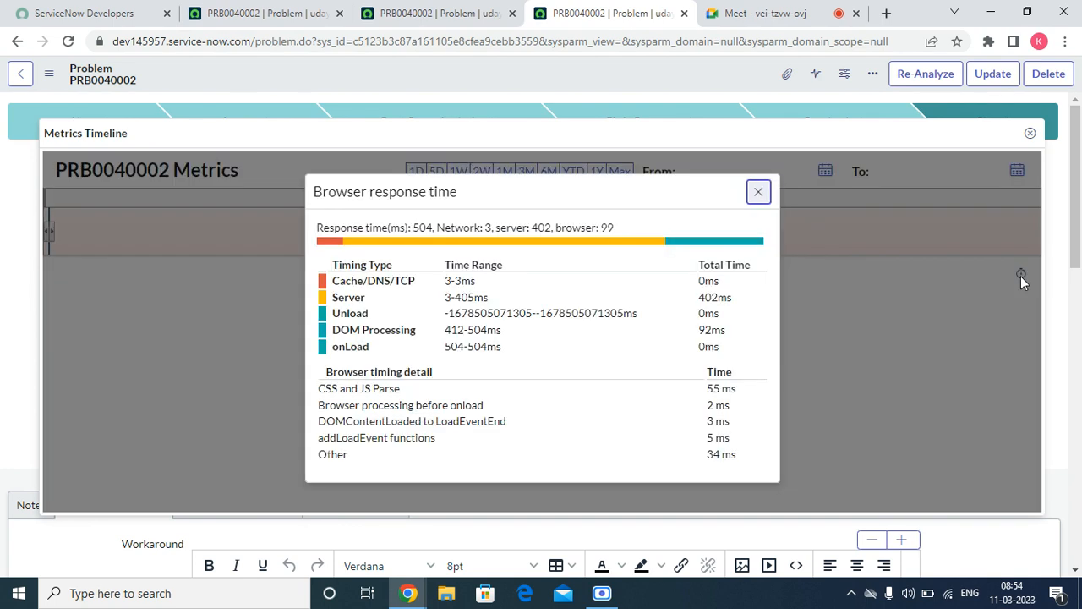
click(761, 193)
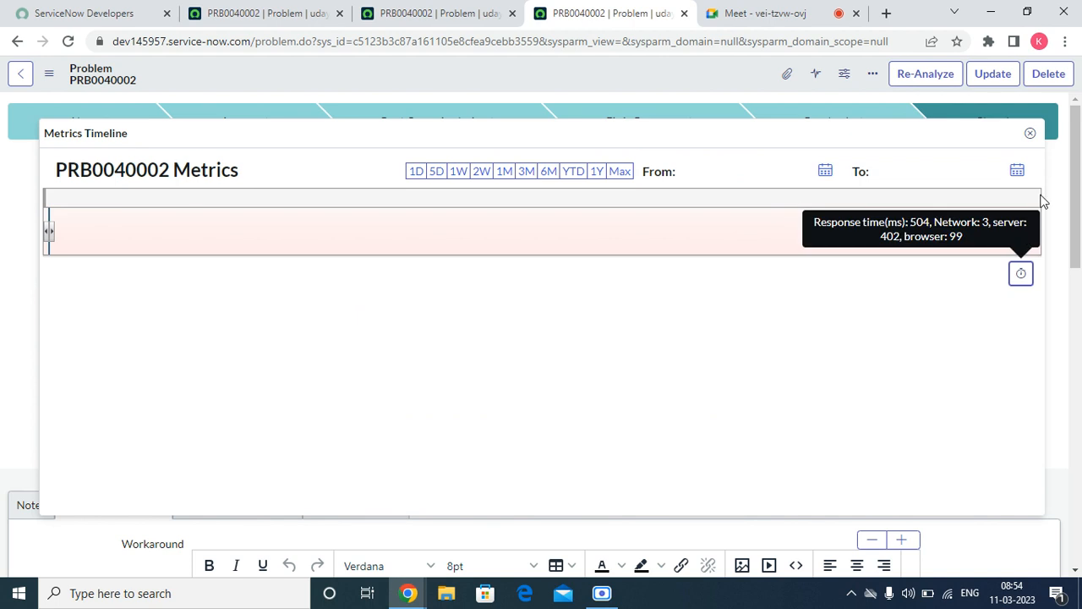
click(1031, 134)
right_click(479, 68)
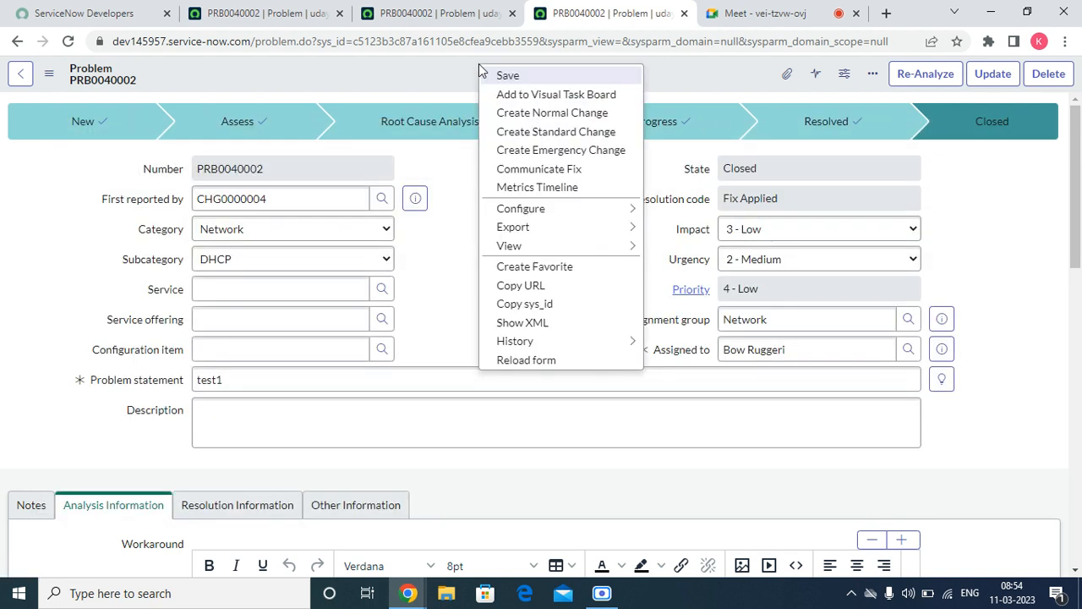
mouse_move(528, 209)
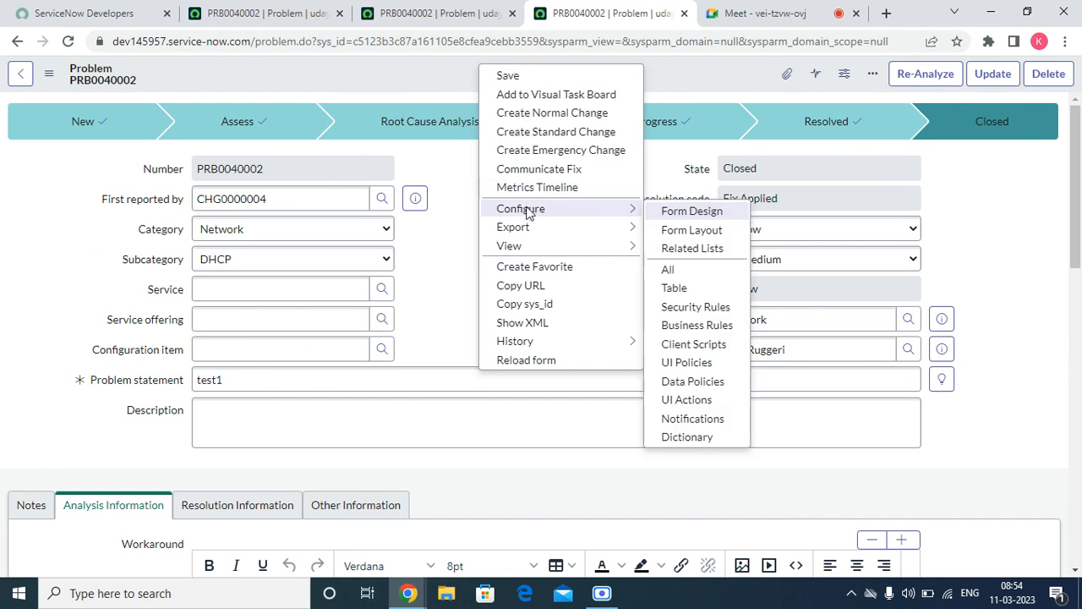
mouse_move(528, 228)
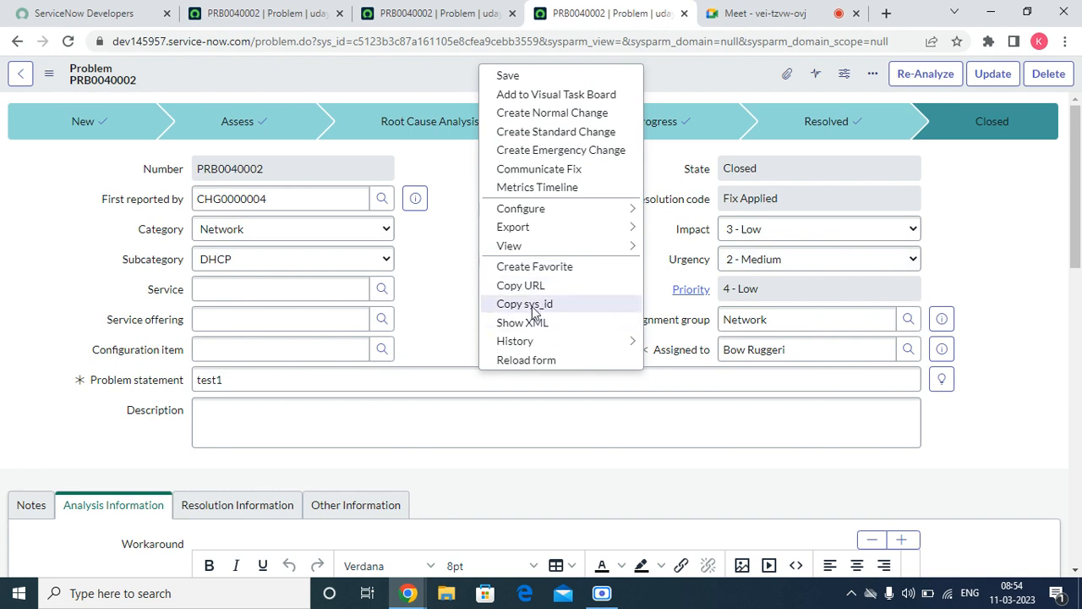
mouse_move(531, 345)
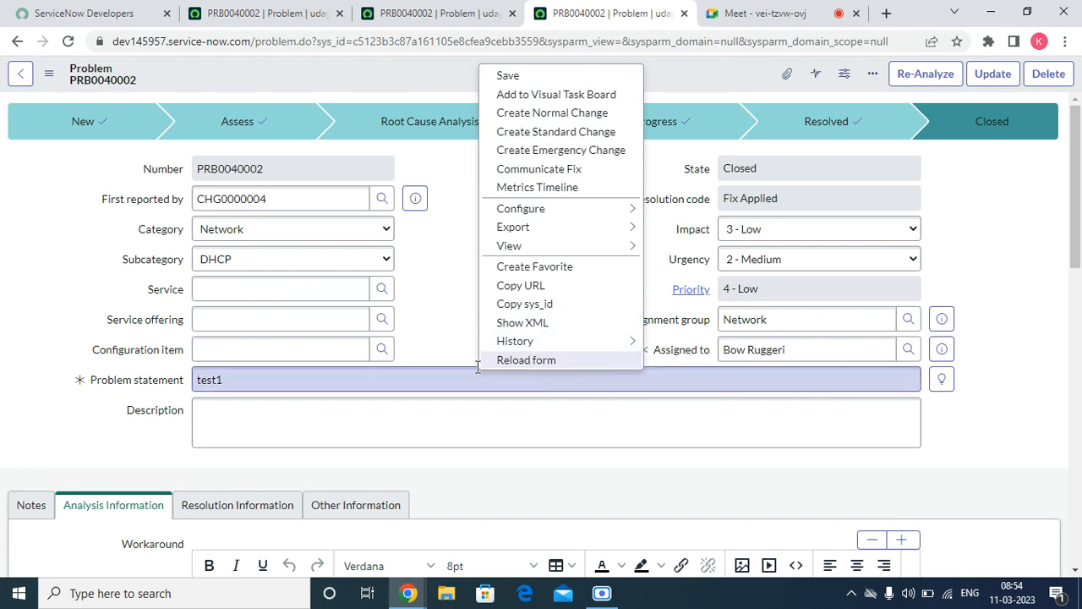
click(441, 309)
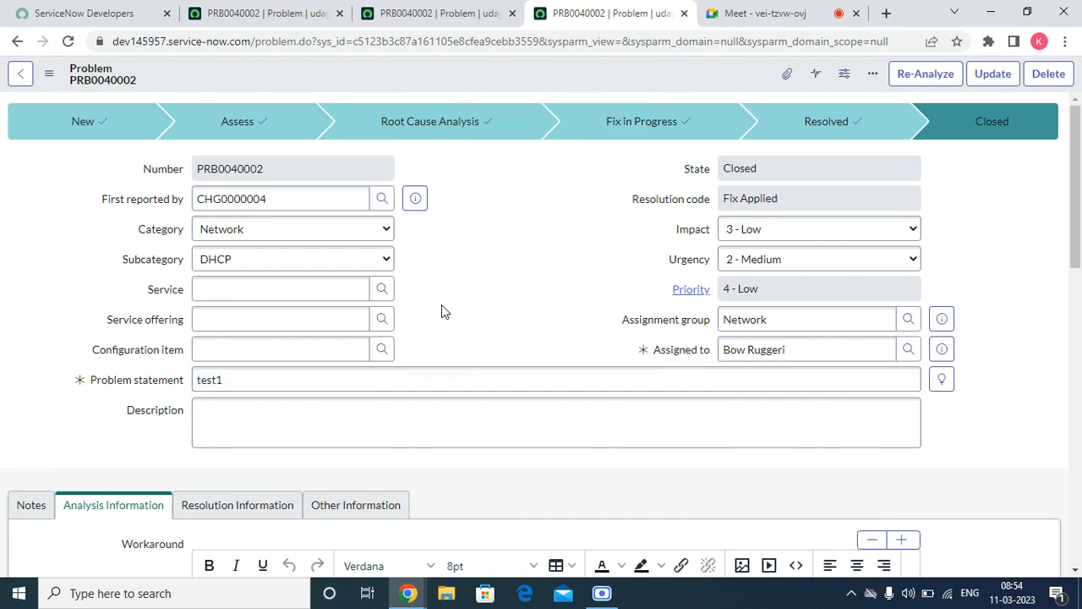
Close the browser tab that holds the closed problem PRB0040002.
click(602, 593)
click(602, 595)
click(684, 13)
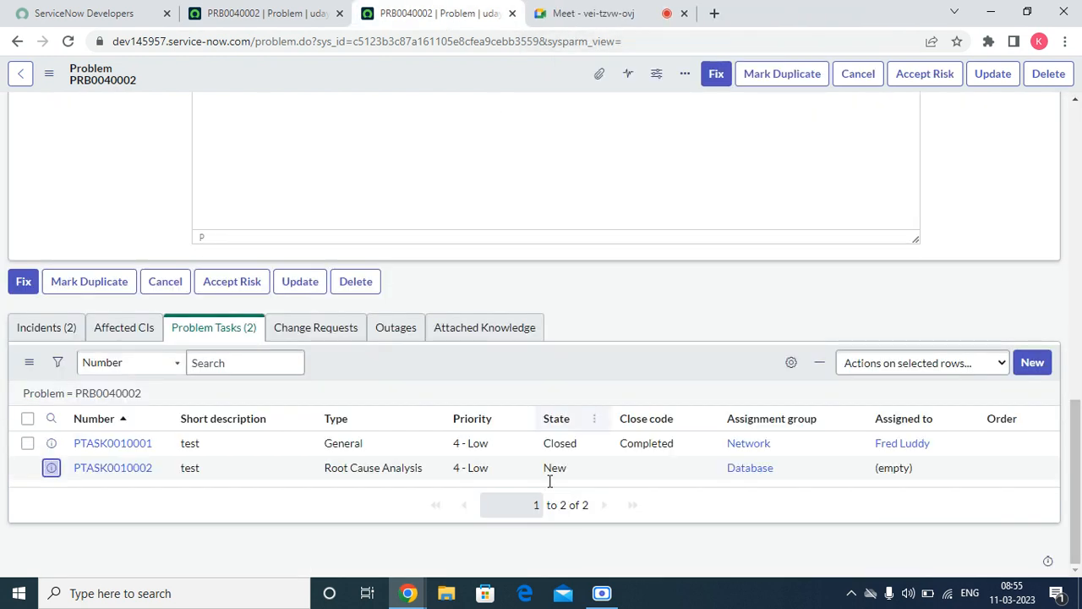